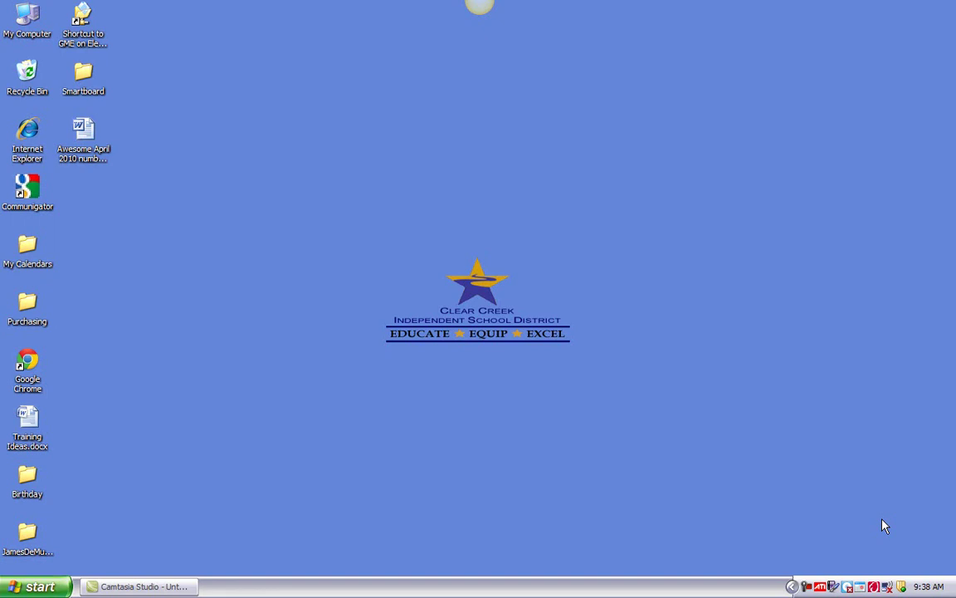
- Launch SMART Notebook 10 from All Programs > SMART Technologies to get a blank untitled file
{"action": "left_click", "coordinate": [21, 589]}
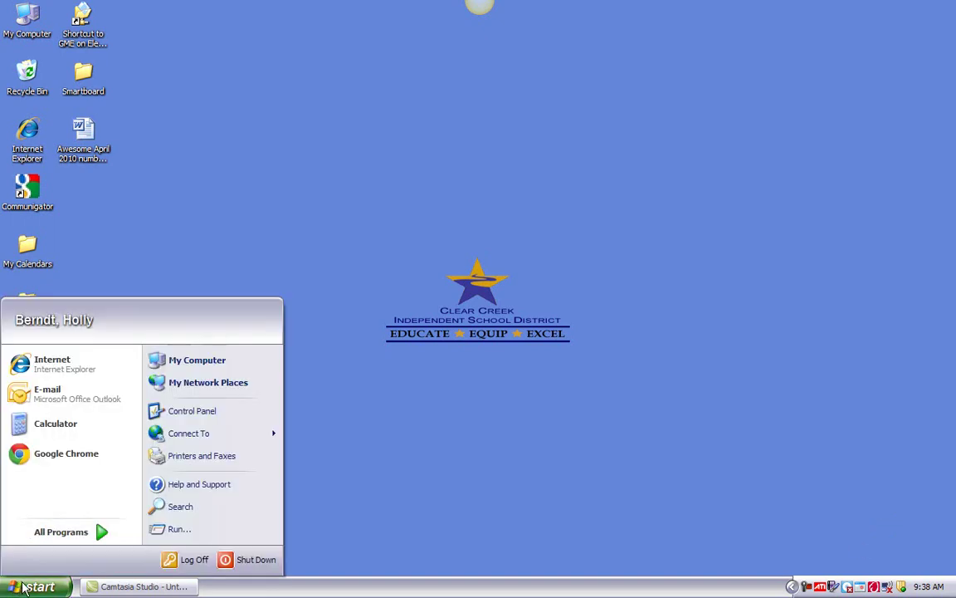
{"action": "left_click", "coordinate": [57, 541]}
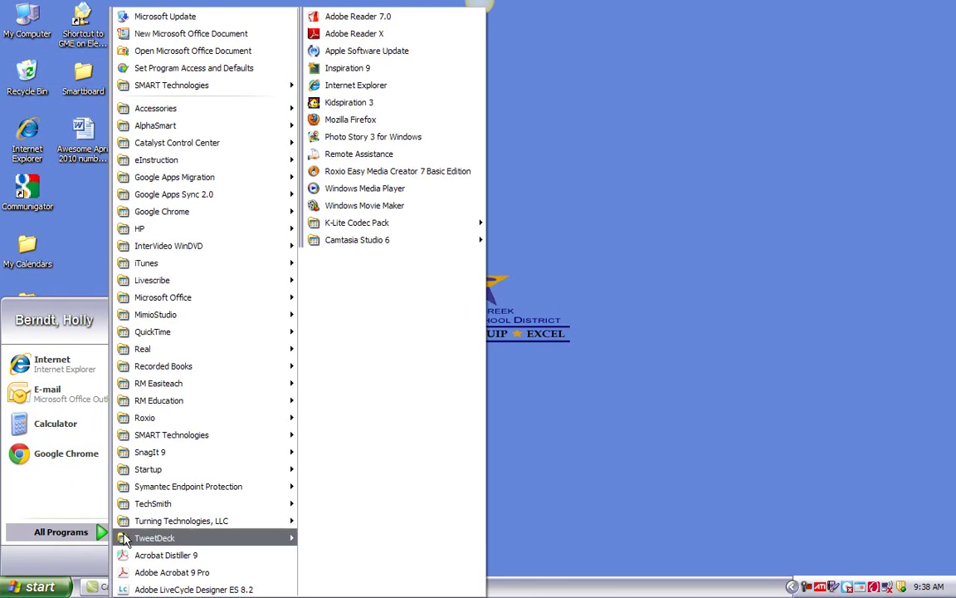
{"action": "mouse_move", "coordinate": [171, 441]}
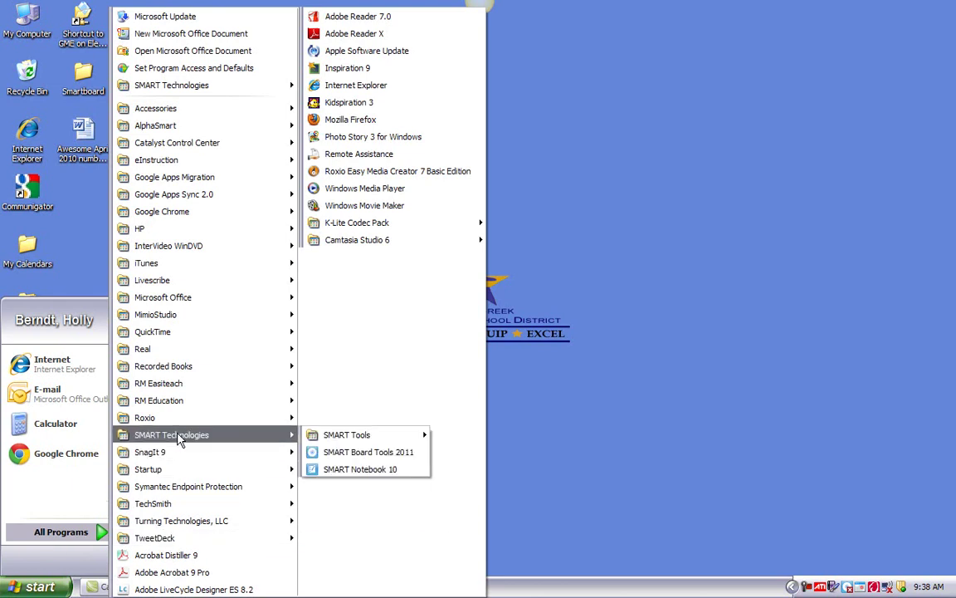
{"action": "left_click", "coordinate": [343, 472]}
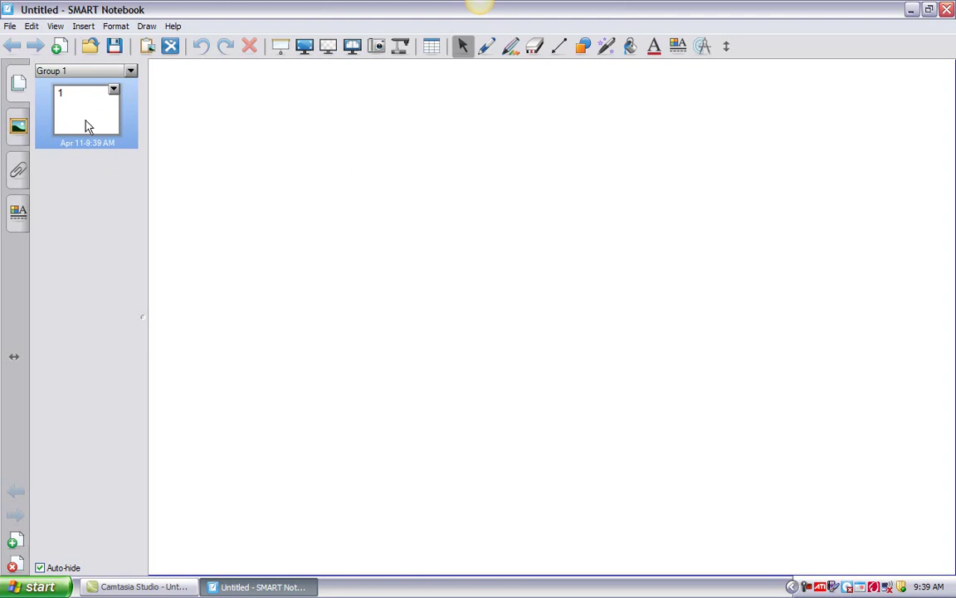
- Add two blank pages so the untitled notebook holds three empty pages
{"action": "left_click", "coordinate": [61, 50]}
{"action": "left_click", "coordinate": [62, 50]}
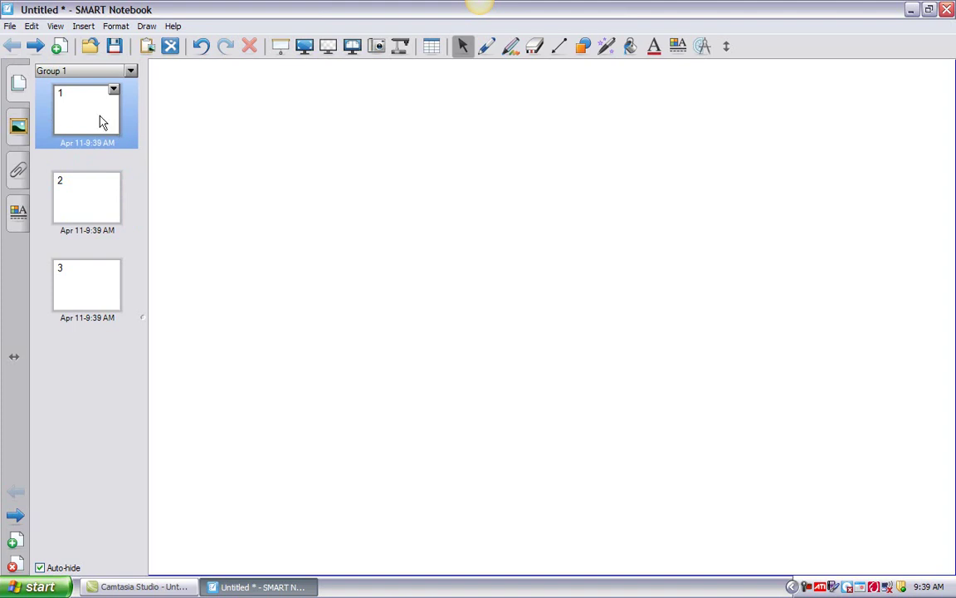
- Open the Gallery and browse Lesson Activity Toolkit 2.0 > Examples > Activities
{"action": "left_click", "coordinate": [18, 127]}
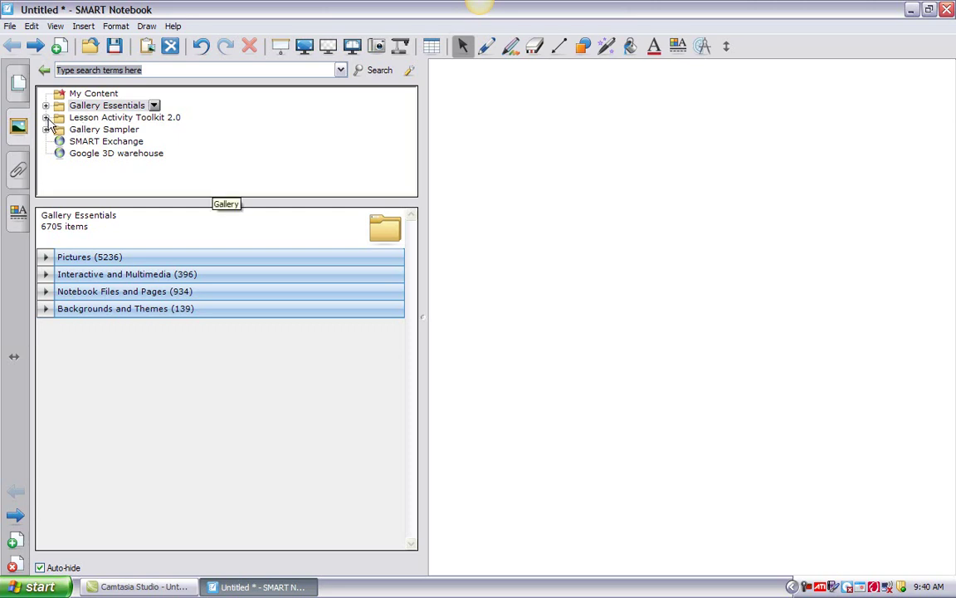
{"action": "left_click", "coordinate": [49, 119]}
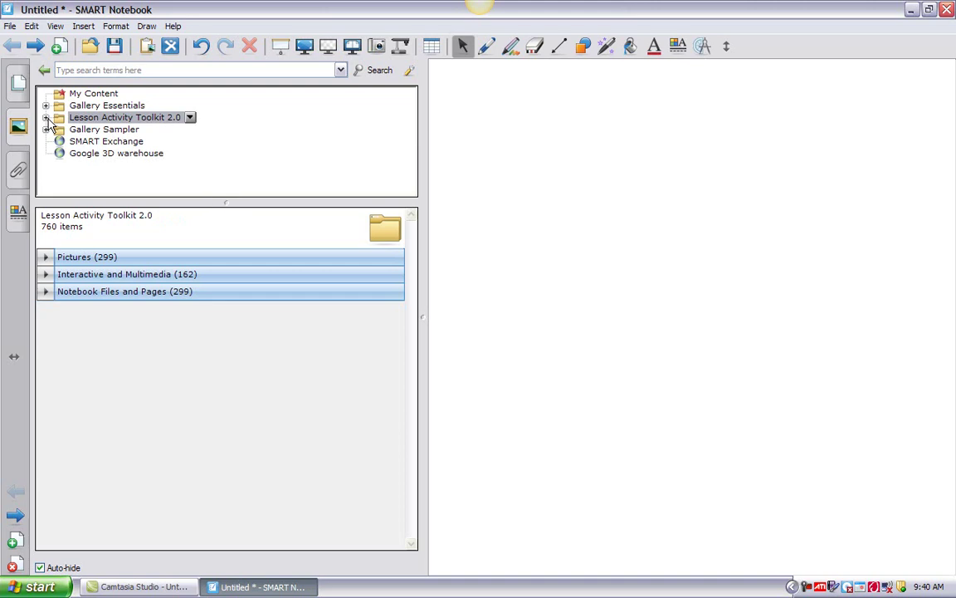
{"action": "left_click", "coordinate": [47, 118]}
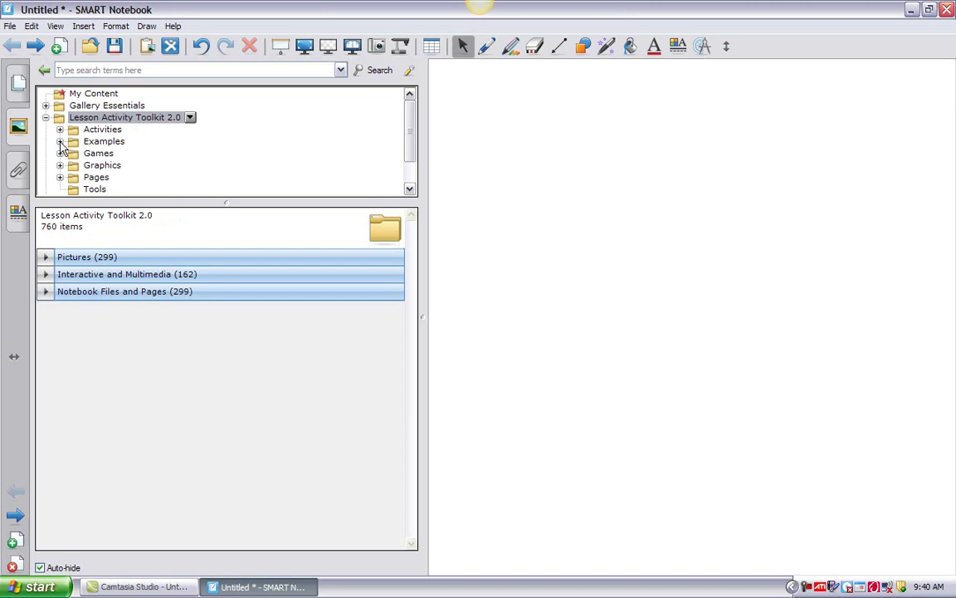
{"action": "left_click", "coordinate": [61, 142]}
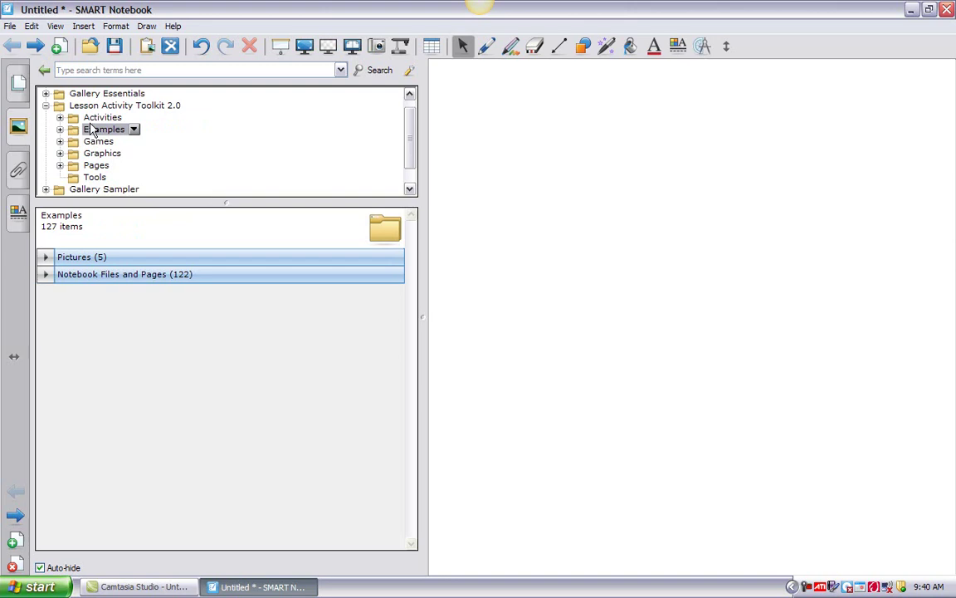
{"action": "left_click", "coordinate": [60, 129]}
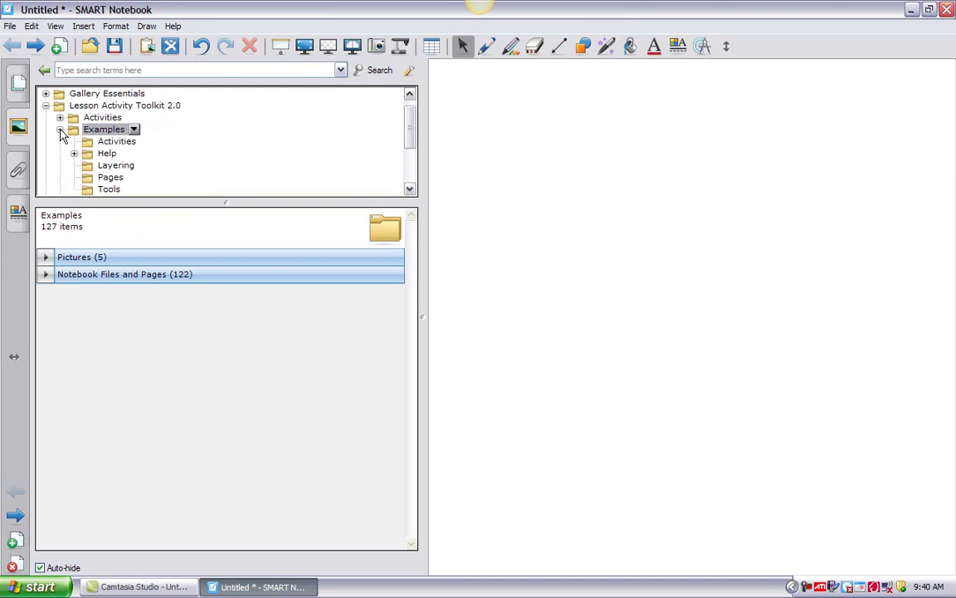
{"action": "left_click", "coordinate": [108, 145]}
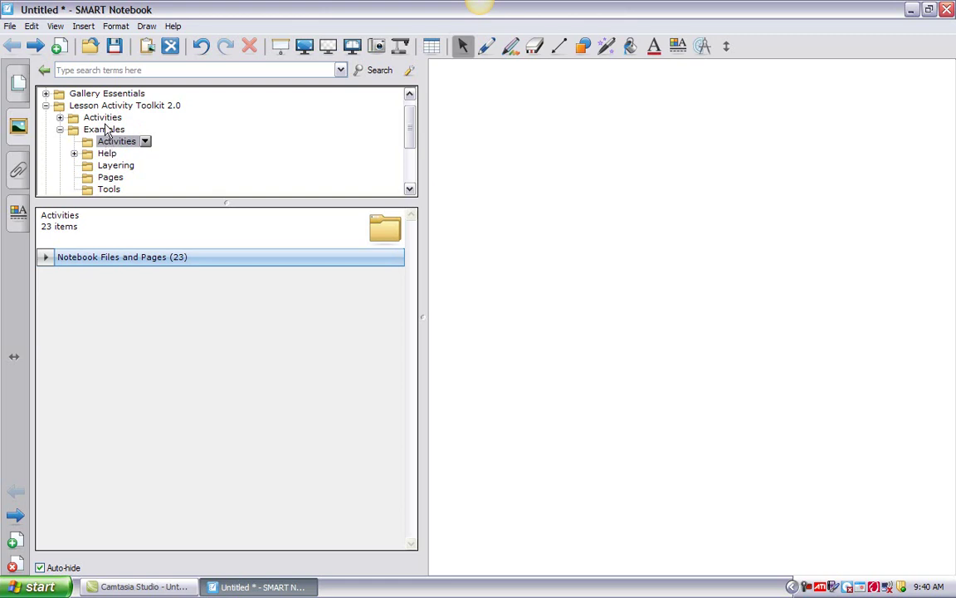
- Reopen the hidden Gallery and navigate back to Examples > Activities, showing its 23 items
{"action": "left_click", "coordinate": [564, 167]}
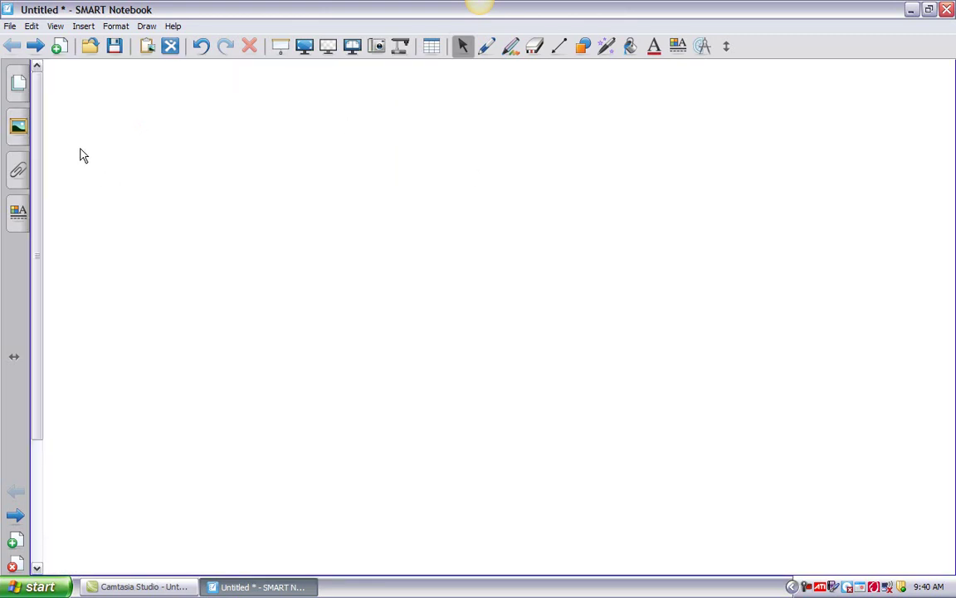
{"action": "left_click", "coordinate": [22, 133]}
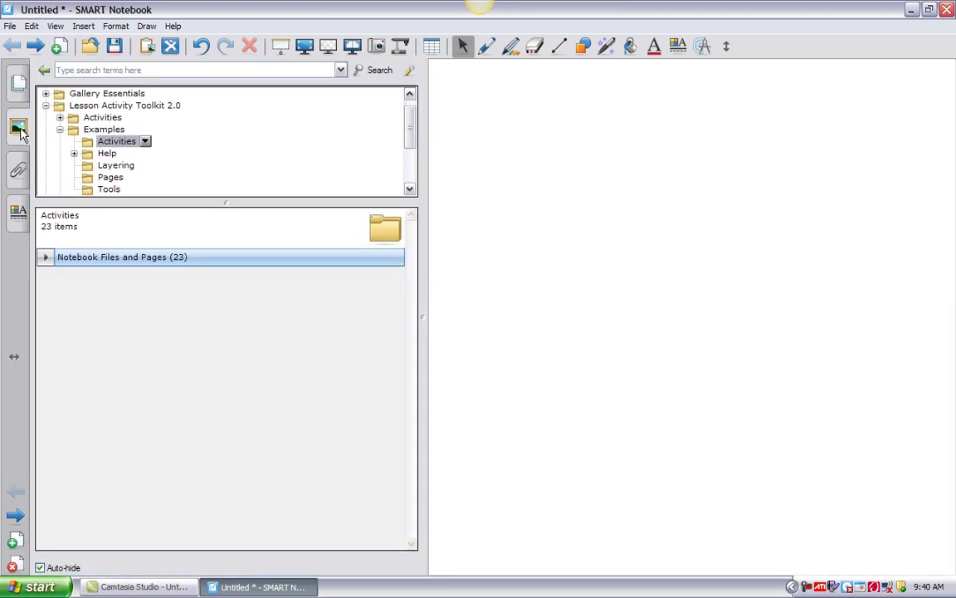
{"action": "left_click", "coordinate": [46, 106]}
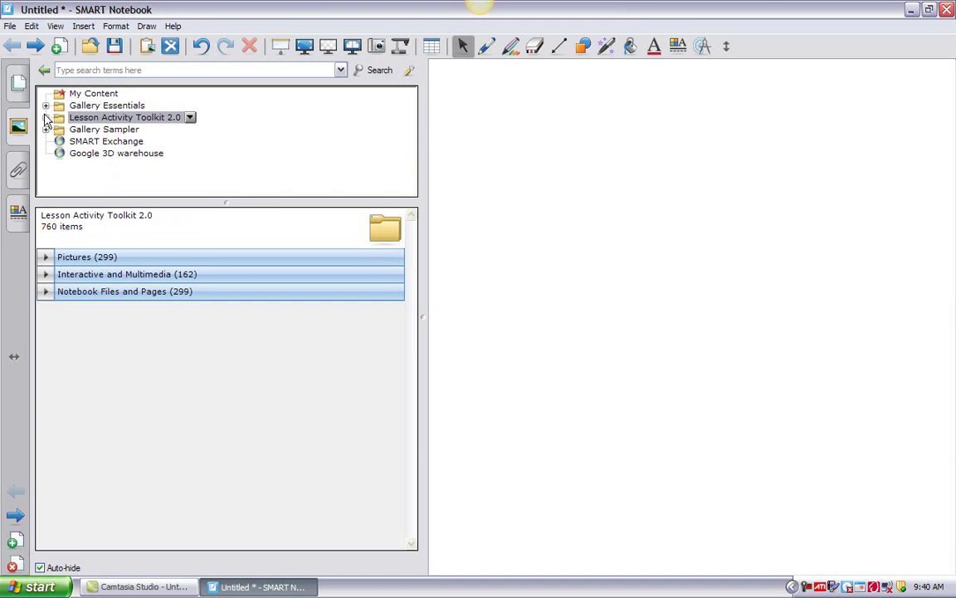
{"action": "left_click", "coordinate": [47, 119]}
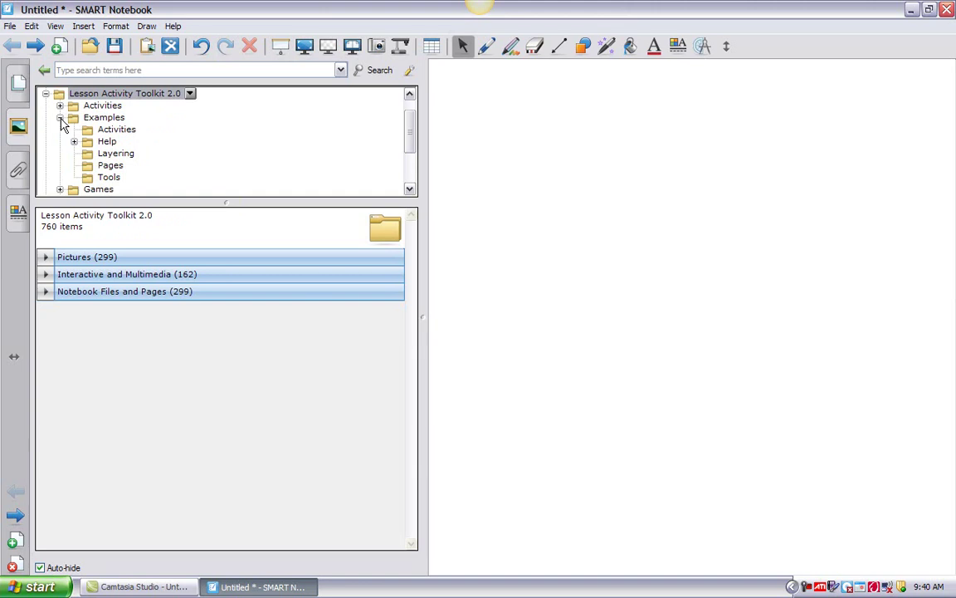
{"action": "left_click", "coordinate": [61, 119]}
{"action": "left_click", "coordinate": [60, 119]}
{"action": "left_click", "coordinate": [104, 133]}
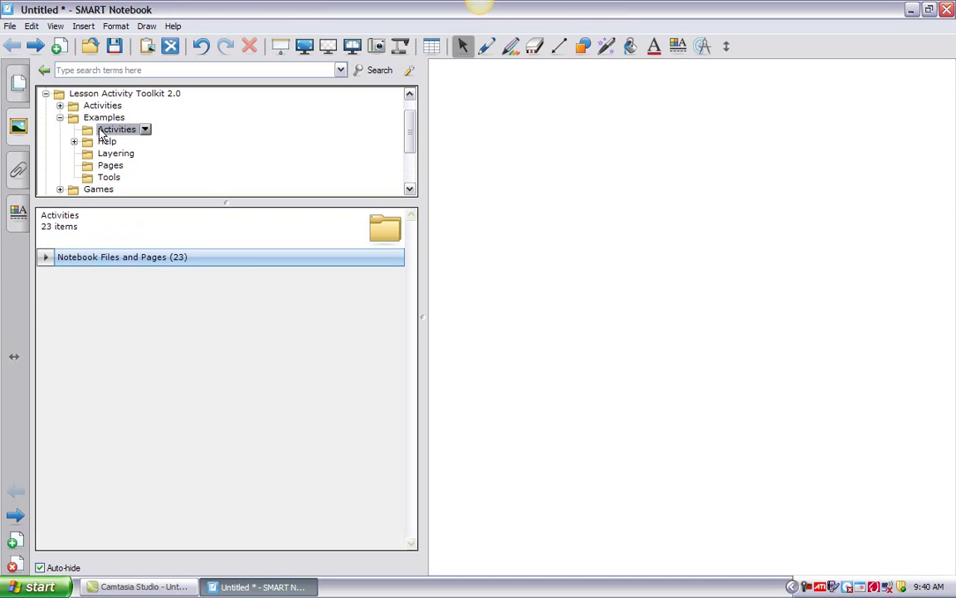
- Show the folder's thumbnails, narrow the gallery, and drag Category sort - text onto the page
{"action": "left_click", "coordinate": [130, 259]}
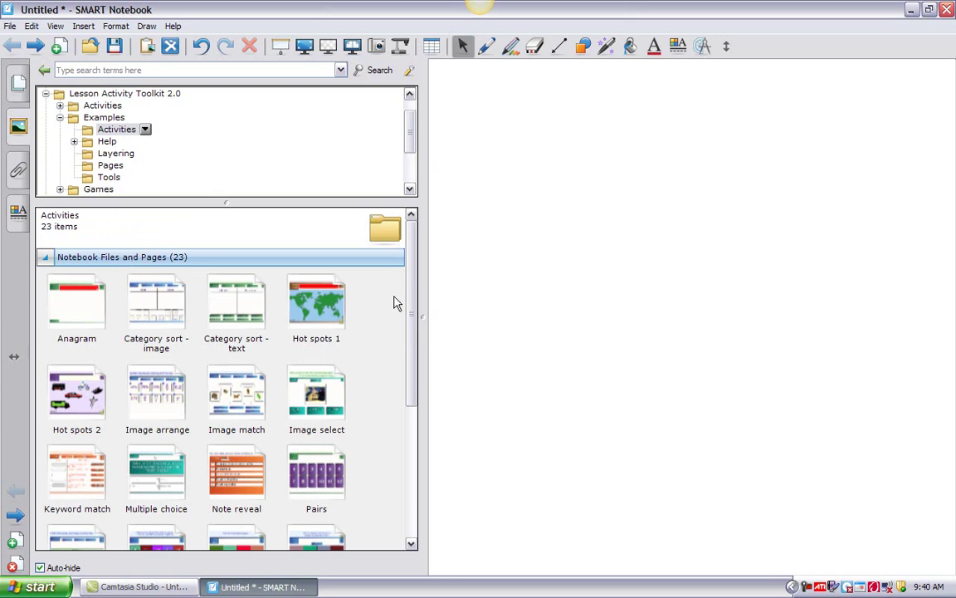
{"action": "left_click_drag", "start_coordinate": [424, 322], "coordinate": [365, 324]}
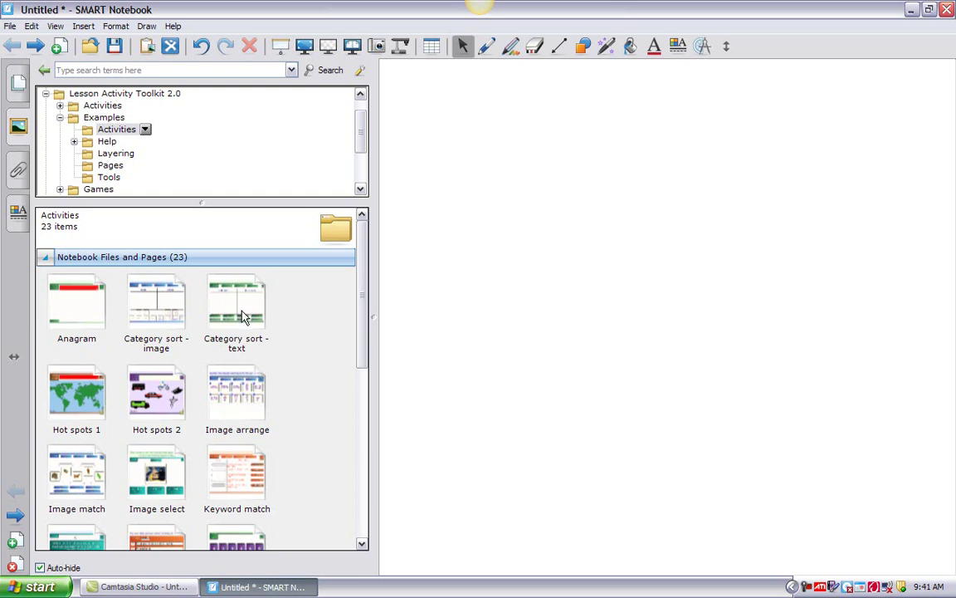
{"action": "left_click_drag", "start_coordinate": [242, 314], "coordinate": [272, 306]}
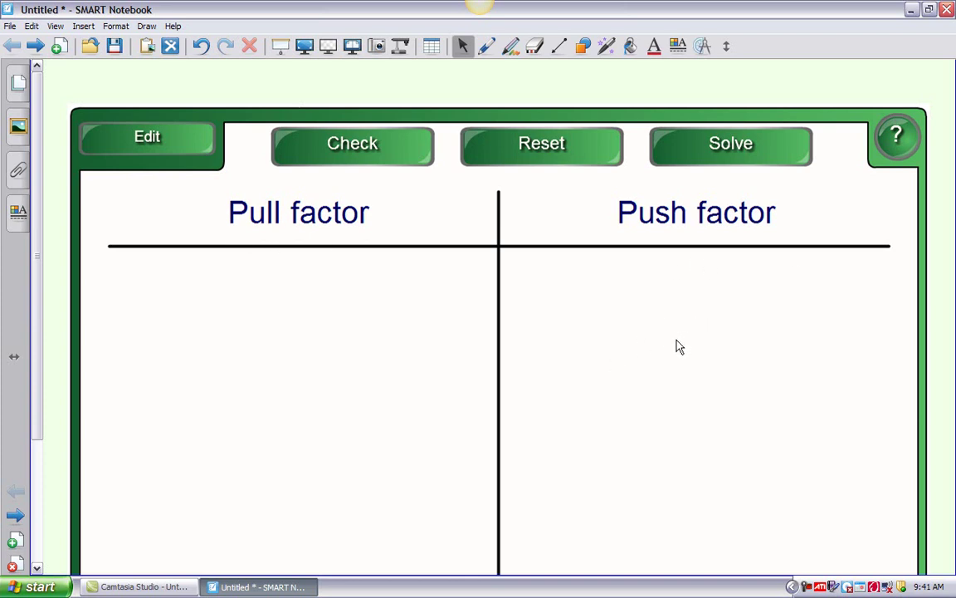
- In full screen, drag six tiles into the Pull and Push factor columns, then check answers
{"action": "left_click", "coordinate": [305, 47]}
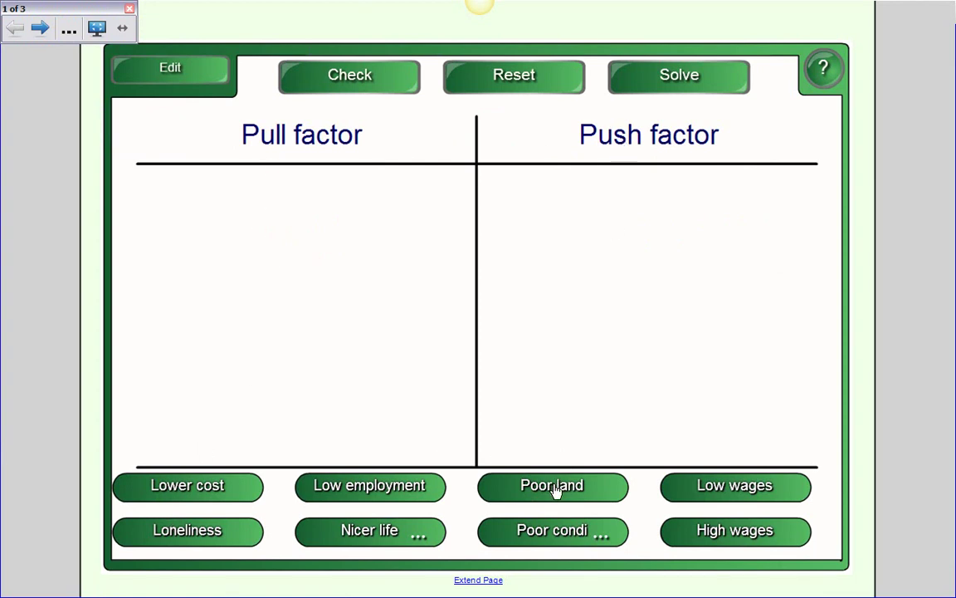
{"action": "left_click_drag", "start_coordinate": [554, 490], "coordinate": [674, 217]}
{"action": "left_click_drag", "start_coordinate": [354, 486], "coordinate": [190, 212]}
{"action": "left_click_drag", "start_coordinate": [203, 488], "coordinate": [618, 305]}
{"action": "left_click_drag", "start_coordinate": [727, 497], "coordinate": [292, 315]}
{"action": "left_click_drag", "start_coordinate": [371, 541], "coordinate": [599, 358]}
{"action": "left_click_drag", "start_coordinate": [231, 541], "coordinate": [395, 334]}
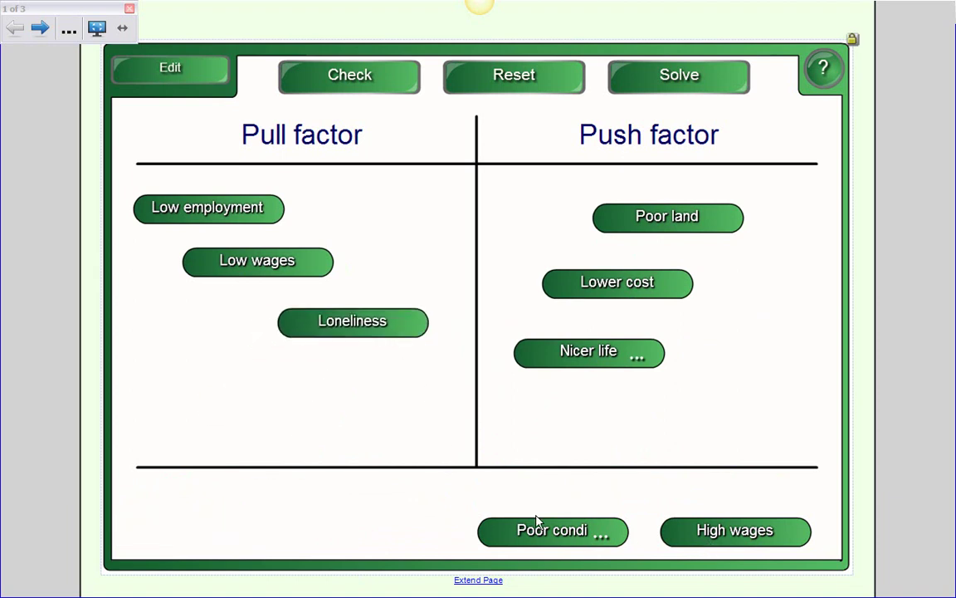
{"action": "left_click", "coordinate": [384, 86]}
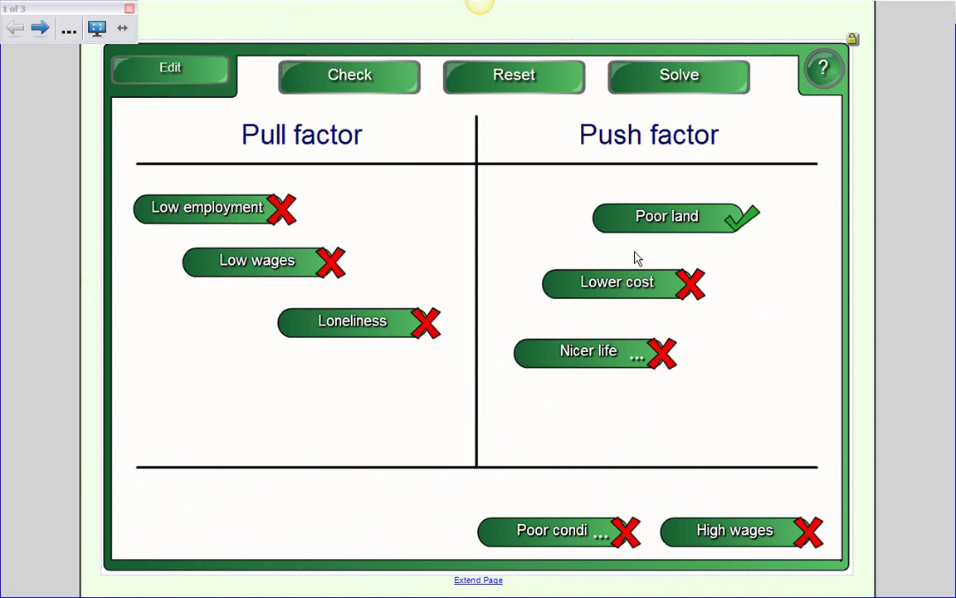
- Edit the activity's settings, renaming Column 1 to Hibernate and Column 2 to Active
{"action": "left_click", "coordinate": [170, 71]}
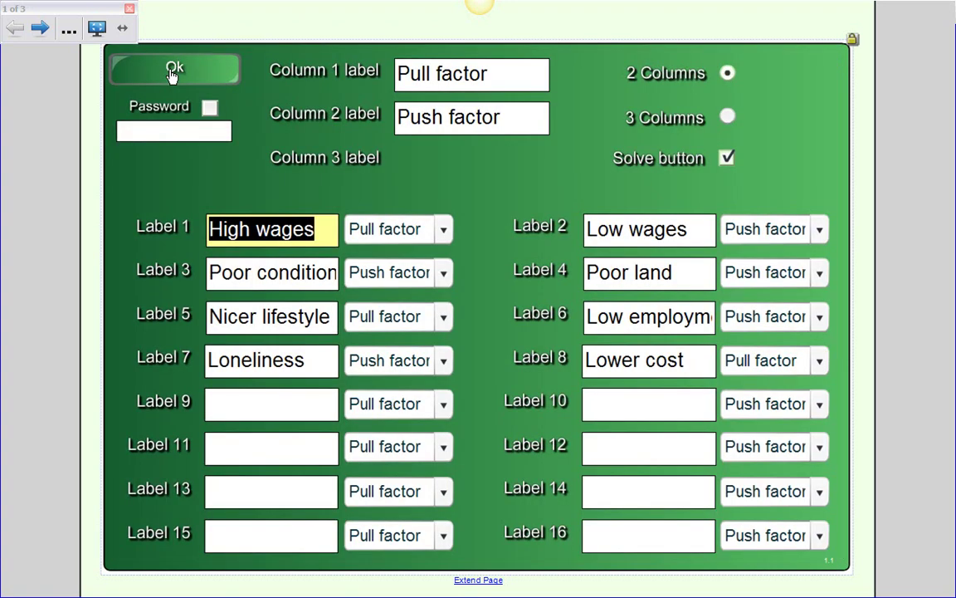
{"action": "left_click_drag", "start_coordinate": [494, 73], "coordinate": [380, 70]}
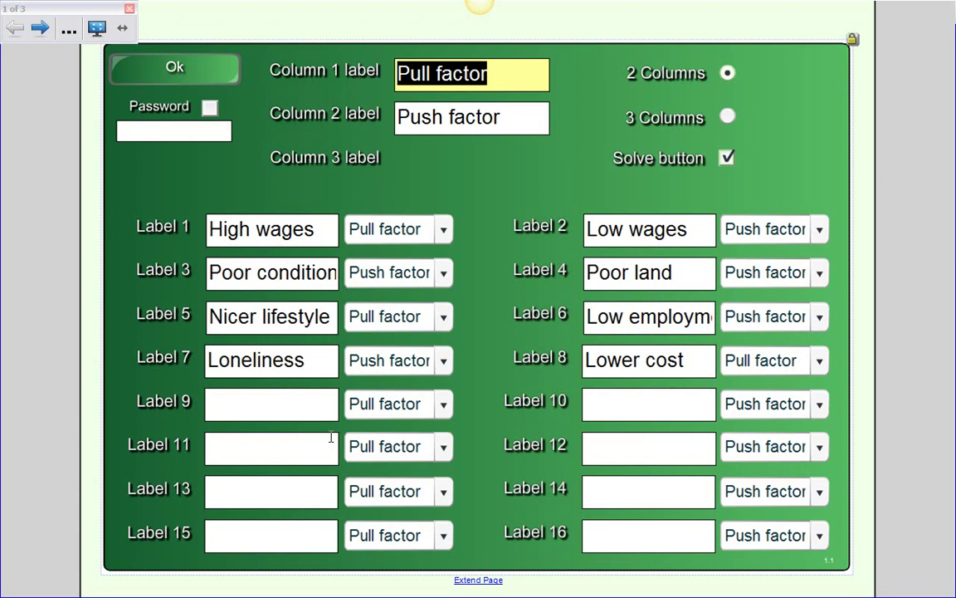
{"action": "type", "text": "Hibernate"}
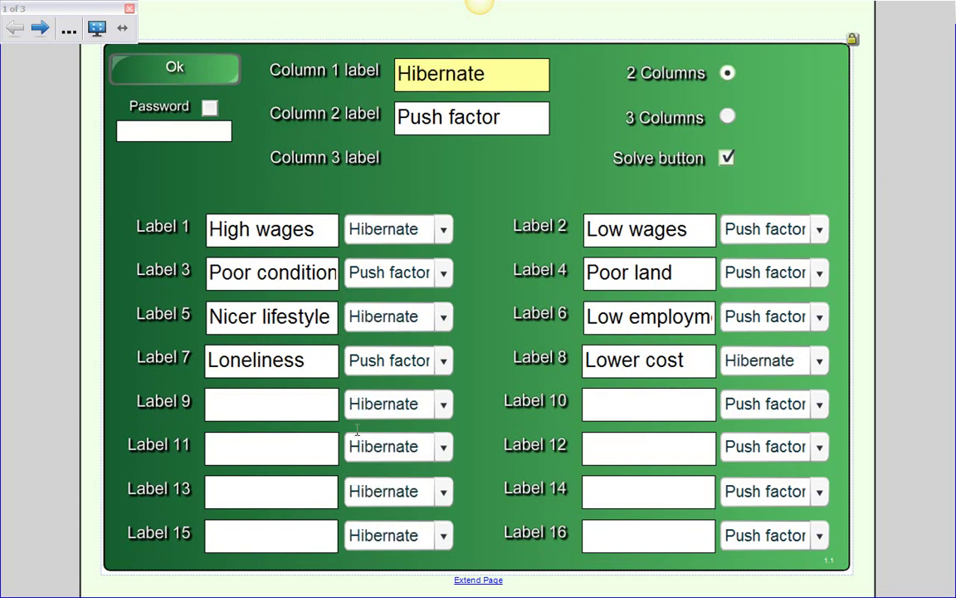
{"action": "left_click", "coordinate": [498, 117]}
{"action": "left_click_drag", "start_coordinate": [489, 117], "coordinate": [397, 119]}
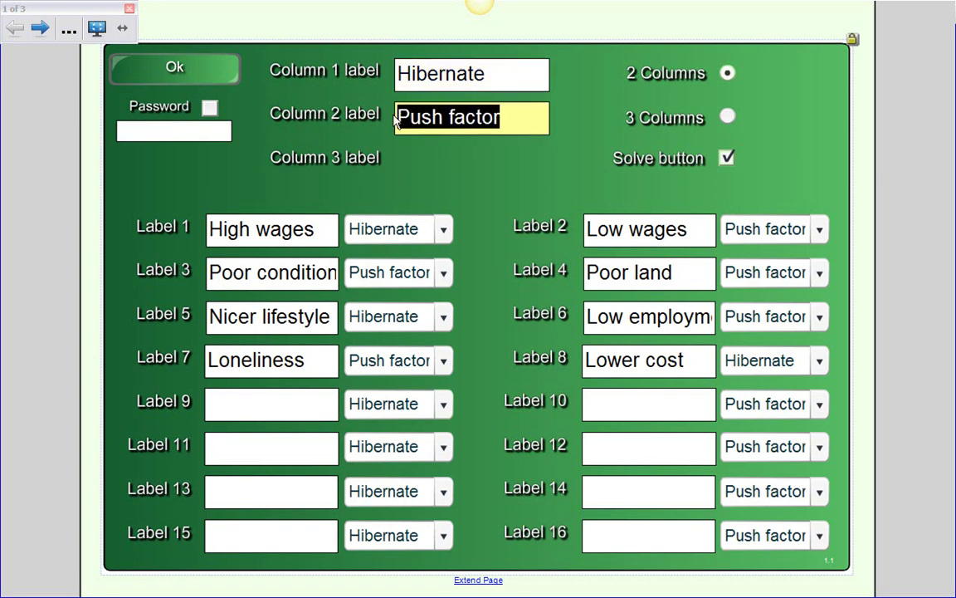
{"action": "type", "text": "Active"}
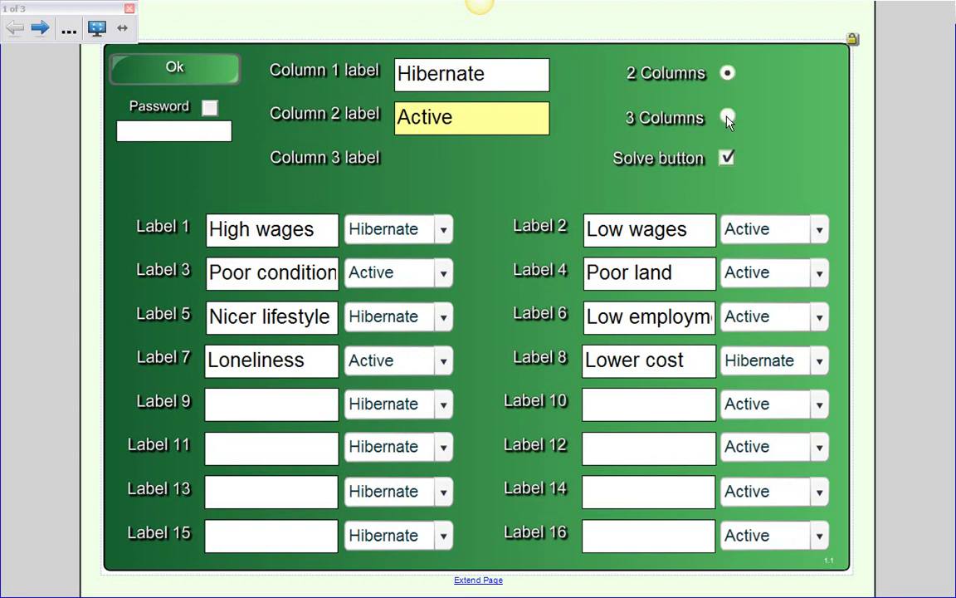
{"action": "left_click", "coordinate": [727, 122]}
- Switch the sort to three columns and name the third column Migrate
{"action": "left_click", "coordinate": [727, 119]}
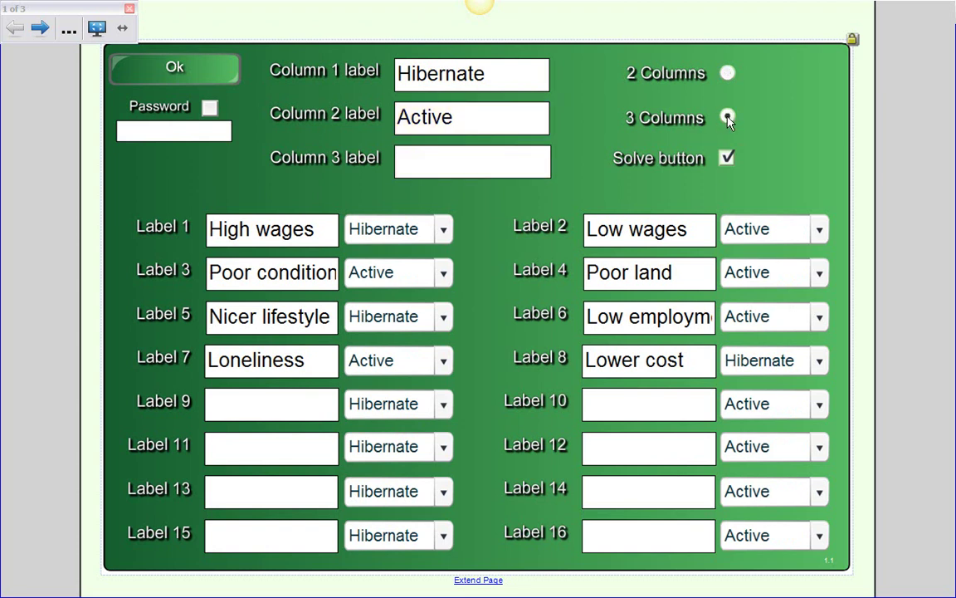
{"action": "left_click", "coordinate": [521, 156]}
{"action": "type", "text": "Migrate"}
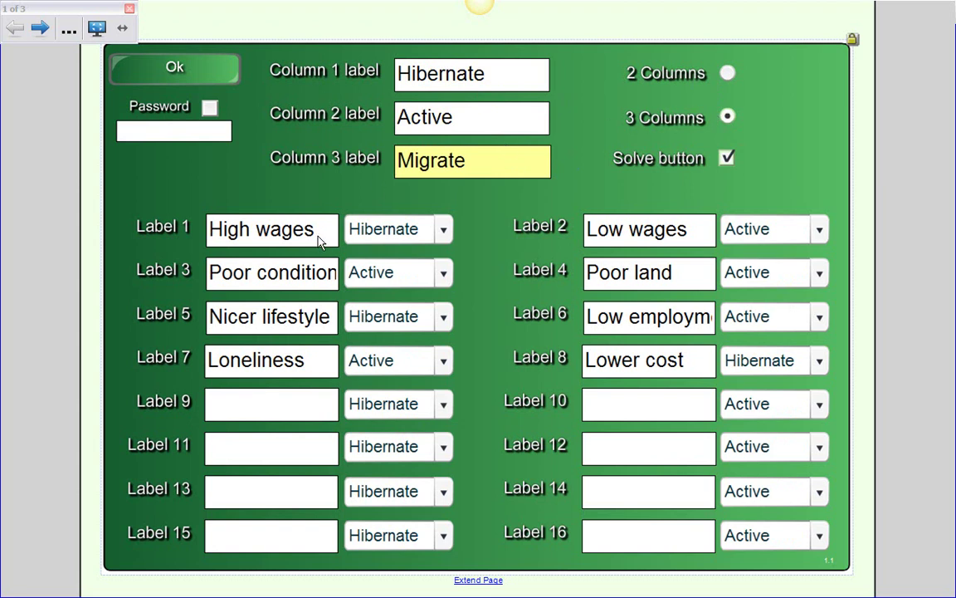
- Replace Label 1's High wages text with Bear
{"action": "left_click", "coordinate": [445, 231]}
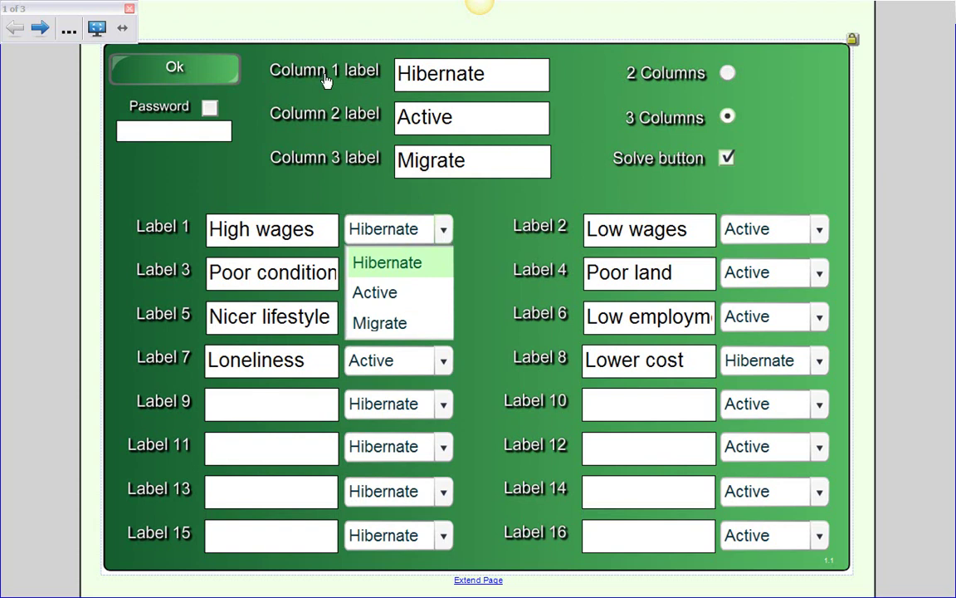
{"action": "left_click", "coordinate": [320, 235]}
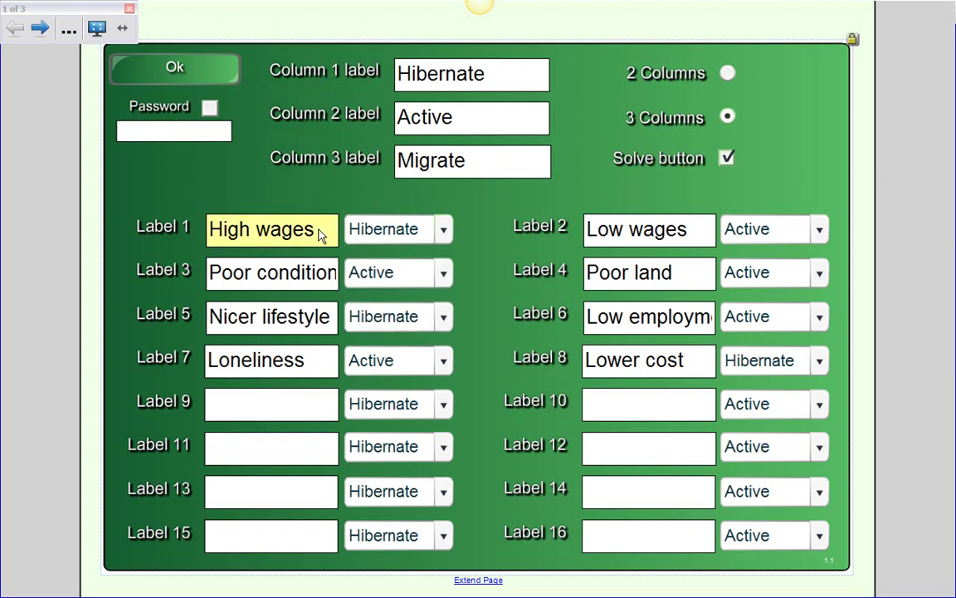
{"action": "left_click_drag", "start_coordinate": [316, 233], "coordinate": [206, 232]}
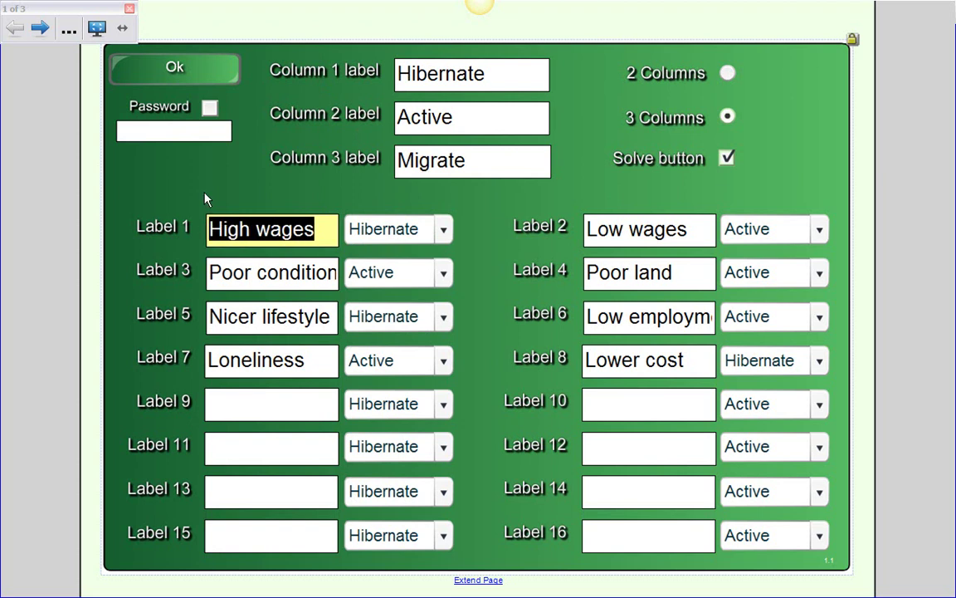
{"action": "key", "text": "BackSpace"}
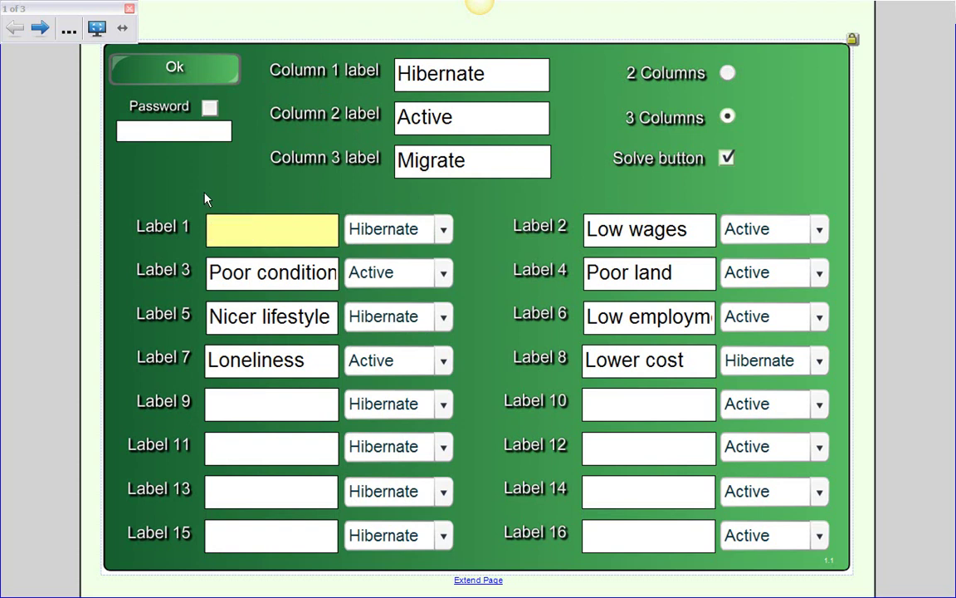
{"action": "type", "text": "Beat"}
{"action": "key", "text": "BackSpace"}
{"action": "type", "text": "r"}
- Rename Label 3 to Snakes and assign it to the Hibernate column
{"action": "left_click", "coordinate": [322, 276]}
{"action": "left_click_drag", "start_coordinate": [321, 278], "coordinate": [209, 274]}
{"action": "type", "text": "Ss"}
{"action": "key", "text": "BackSpace"}
{"action": "key", "text": "BackSpace"}
{"action": "type", "text": "s"}
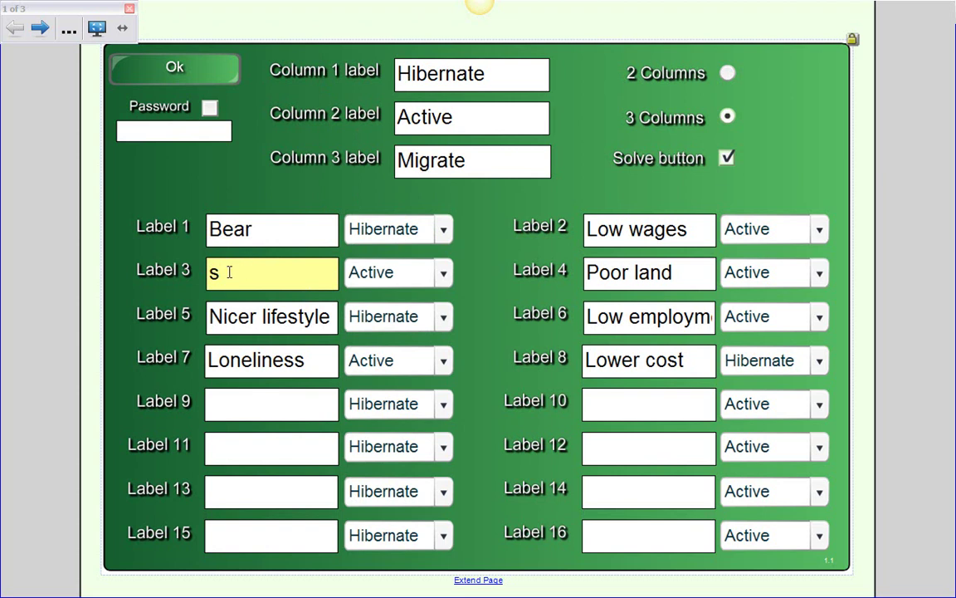
{"action": "left_click_drag", "start_coordinate": [222, 273], "coordinate": [200, 270]}
{"action": "type", "text": "Snakes"}
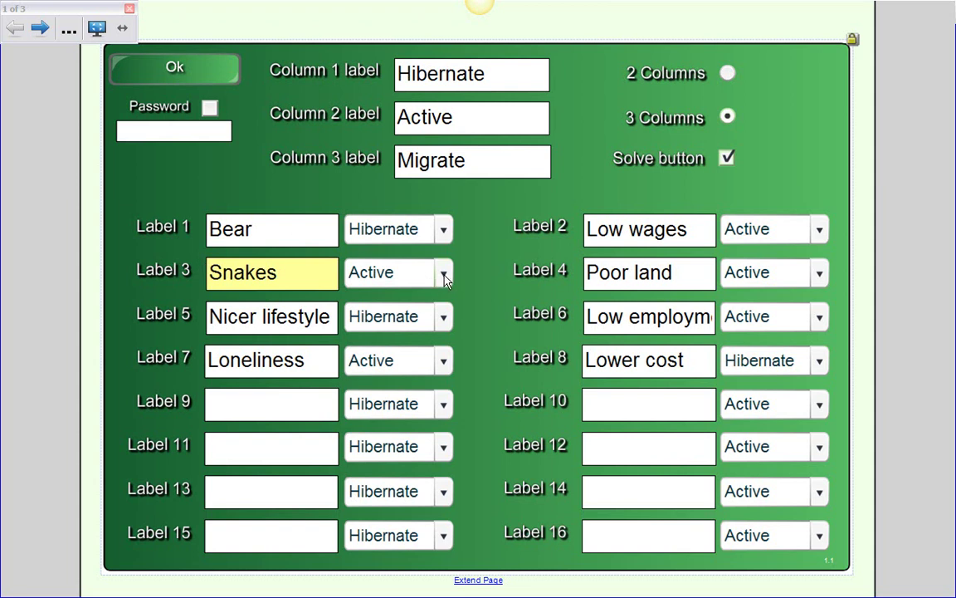
{"action": "left_click", "coordinate": [443, 273]}
{"action": "left_click", "coordinate": [424, 309]}
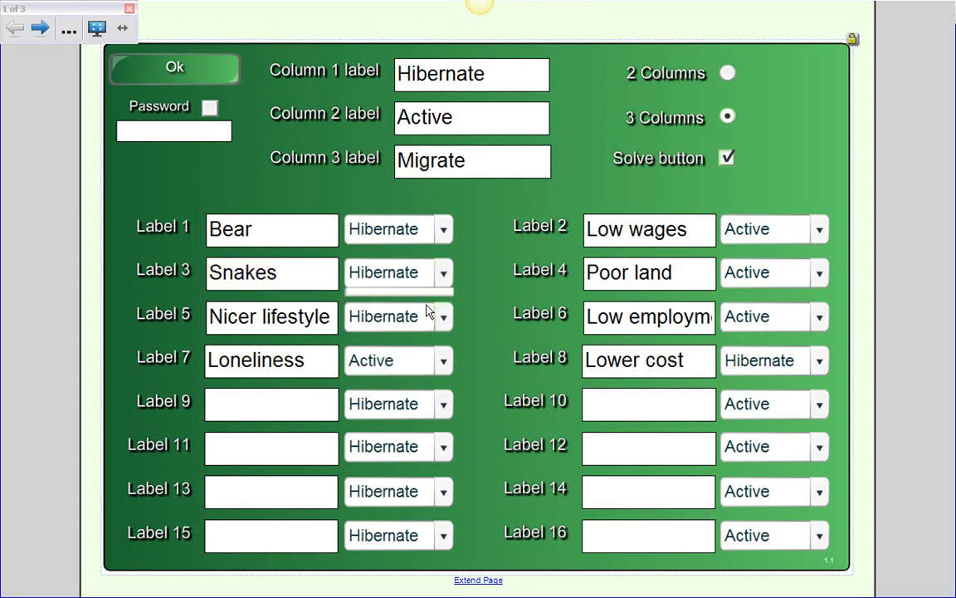
- Rename Labels 5 and 7 to Birds and Bats, assigning both to Migrate
{"action": "left_click", "coordinate": [287, 324]}
{"action": "left_click_drag", "start_coordinate": [333, 318], "coordinate": [204, 316]}
{"action": "type", "text": "Birds"}
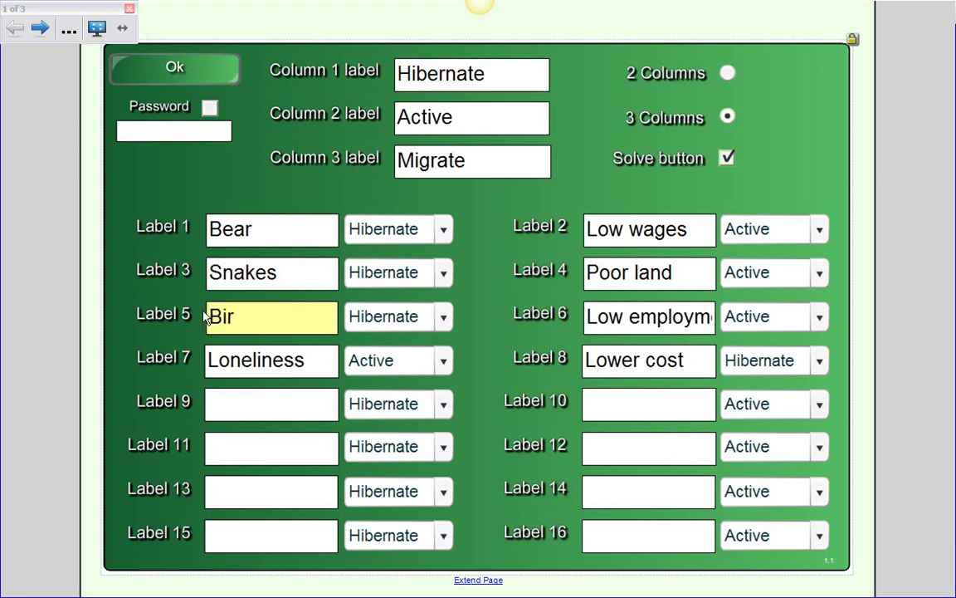
{"action": "left_click", "coordinate": [450, 318]}
{"action": "left_click", "coordinate": [415, 415]}
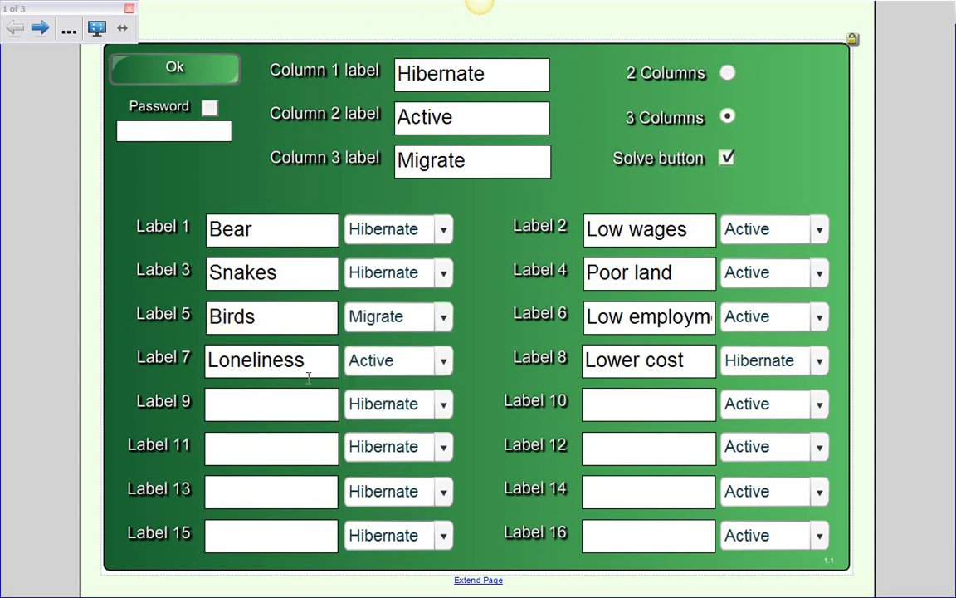
{"action": "left_click_drag", "start_coordinate": [308, 363], "coordinate": [196, 337]}
{"action": "type", "text": "Bats"}
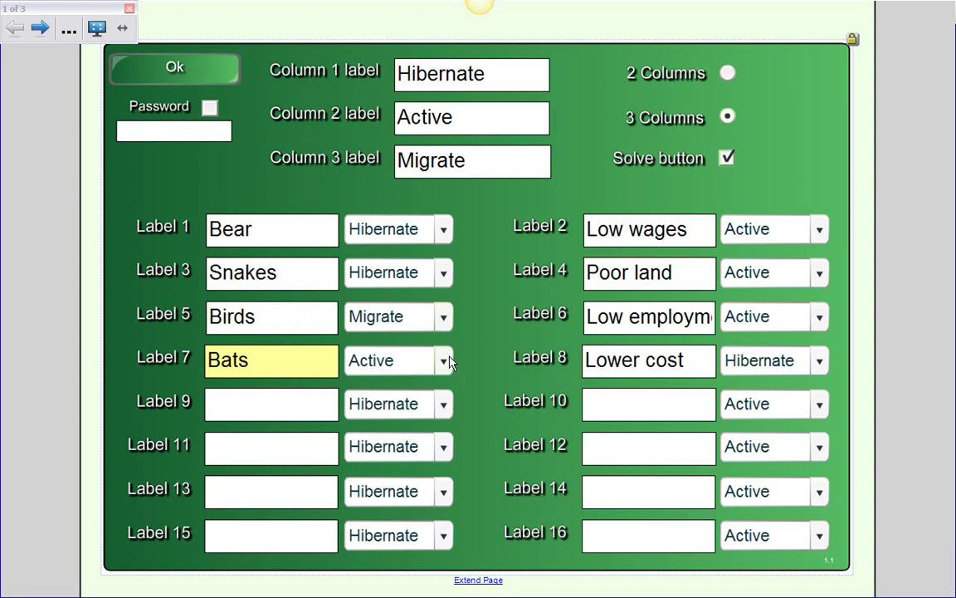
{"action": "left_click", "coordinate": [443, 361]}
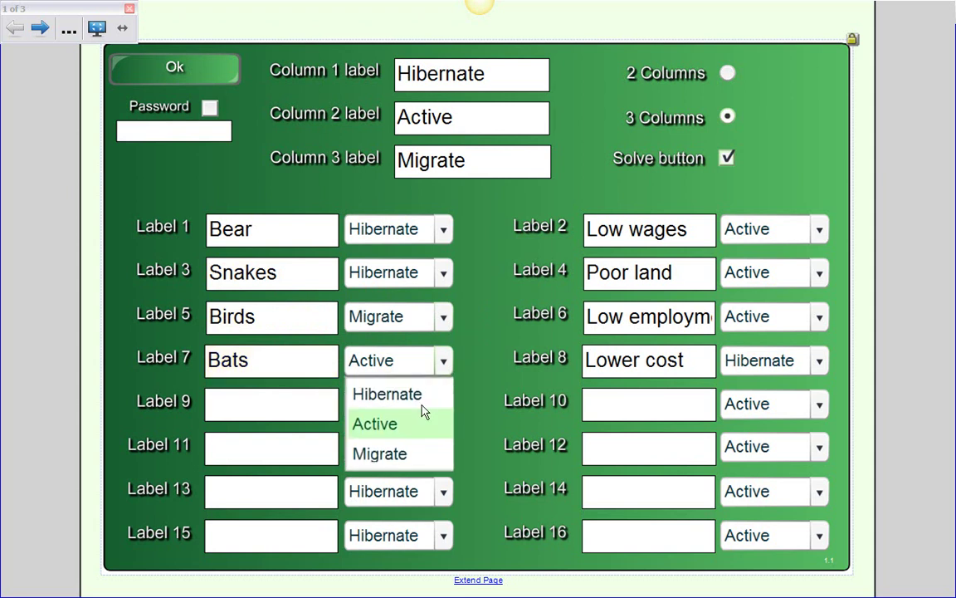
{"action": "left_click", "coordinate": [397, 455]}
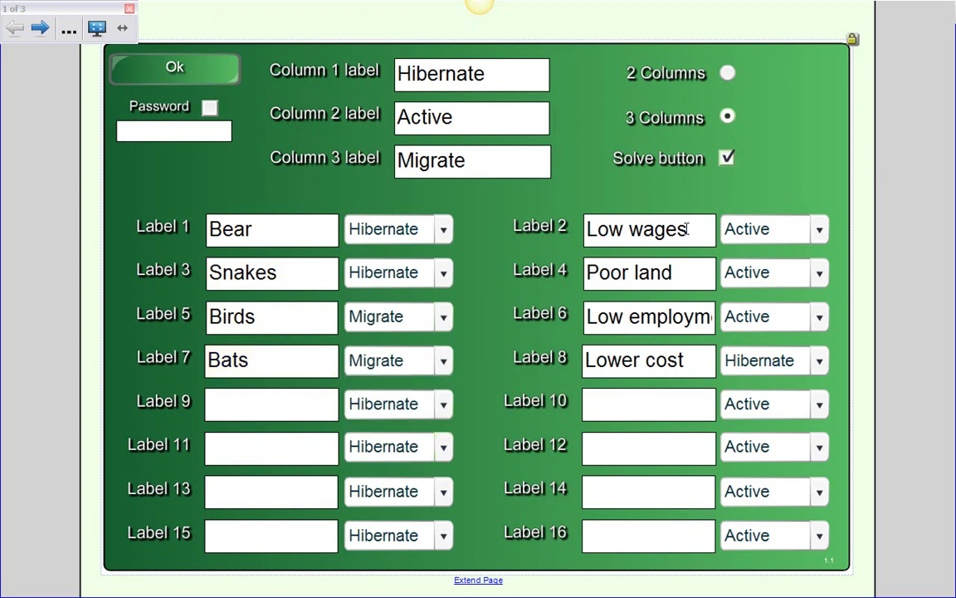
- Rename Label 2 to Bugs, keep Bear under Hibernate, and apply the settings with Ok
{"action": "left_click_drag", "start_coordinate": [694, 230], "coordinate": [565, 227]}
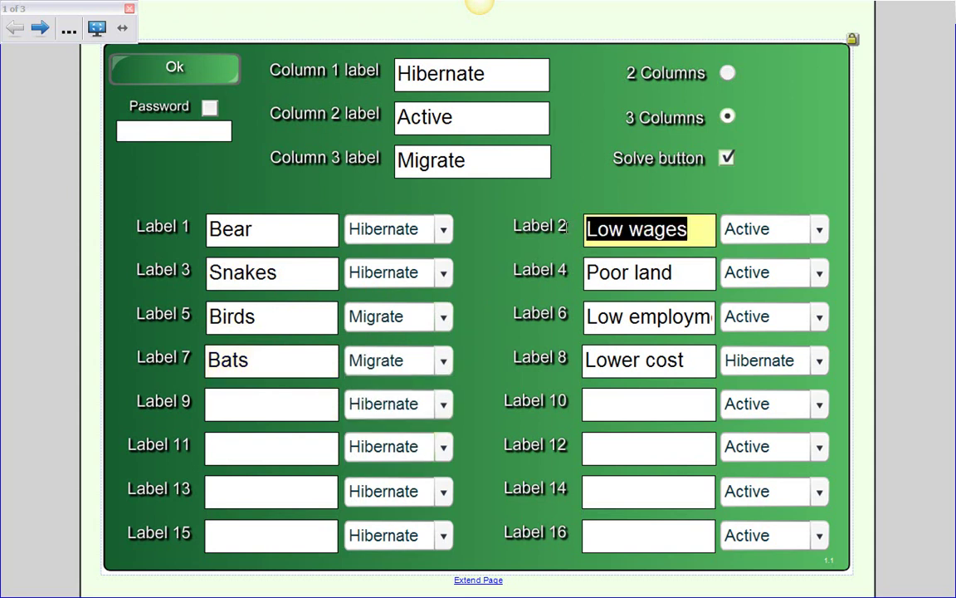
{"action": "type", "text": "Bugs"}
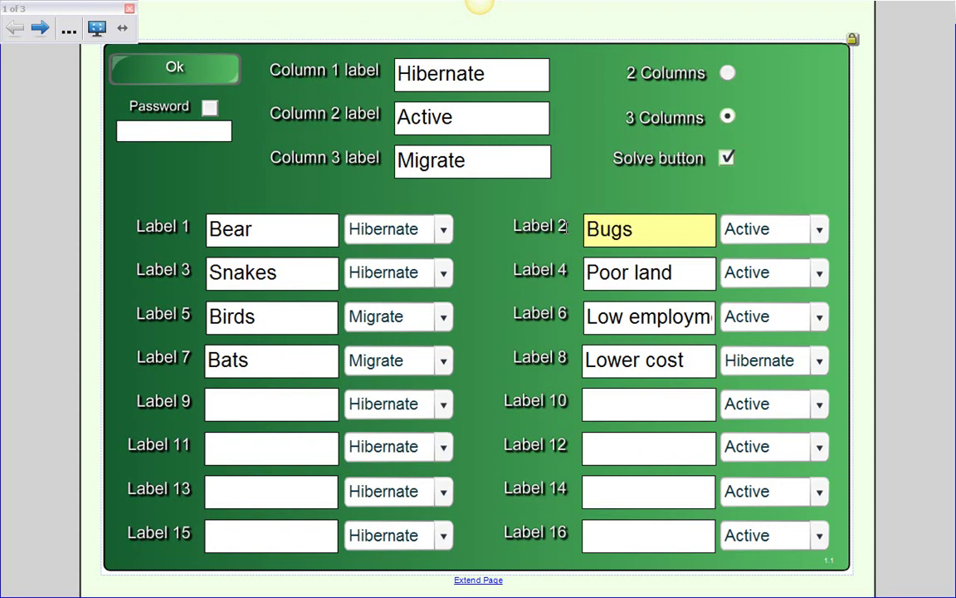
{"action": "left_click_drag", "start_coordinate": [692, 273], "coordinate": [585, 273]}
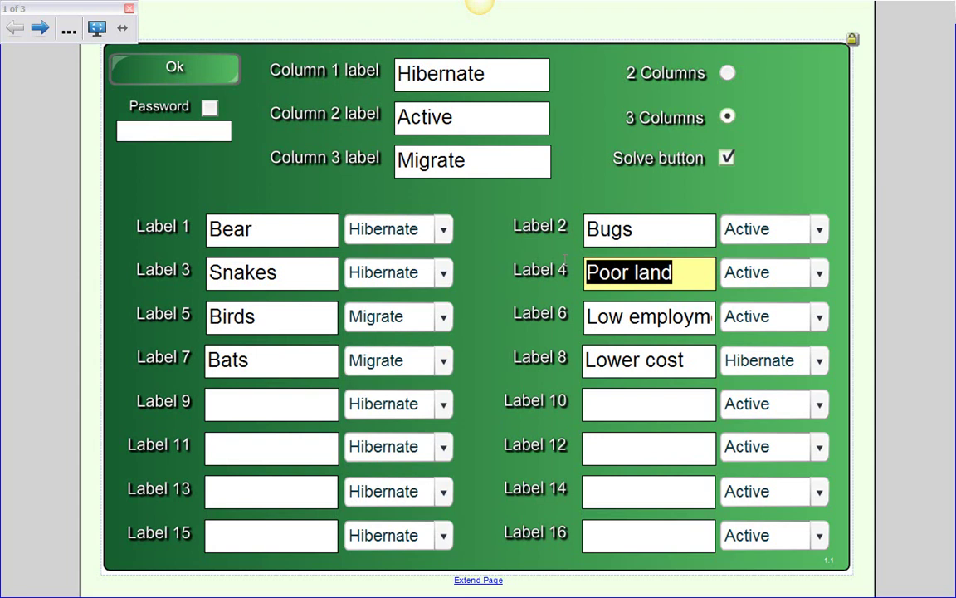
{"action": "left_click", "coordinate": [440, 231]}
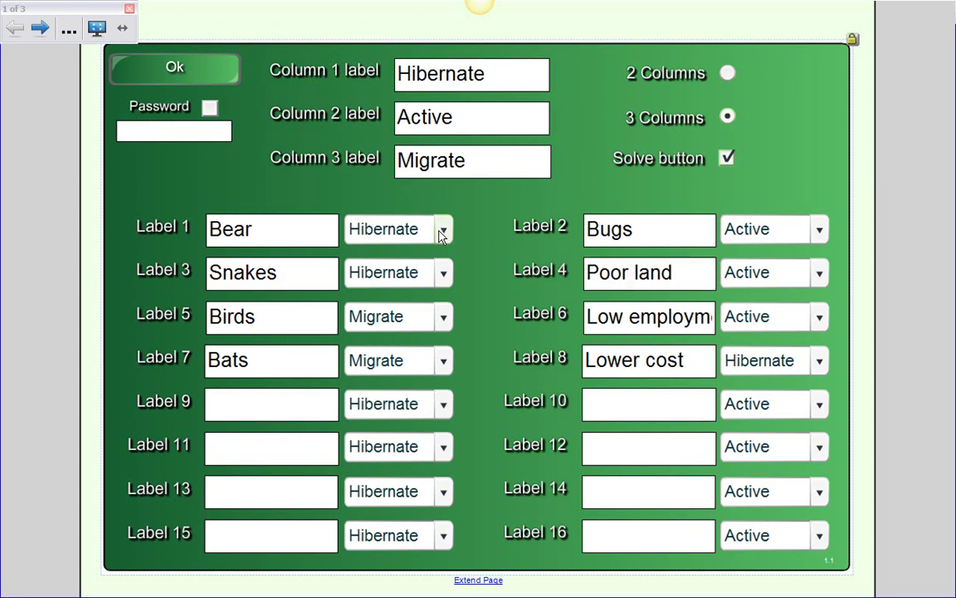
{"action": "left_click", "coordinate": [442, 235]}
{"action": "left_click", "coordinate": [183, 80]}
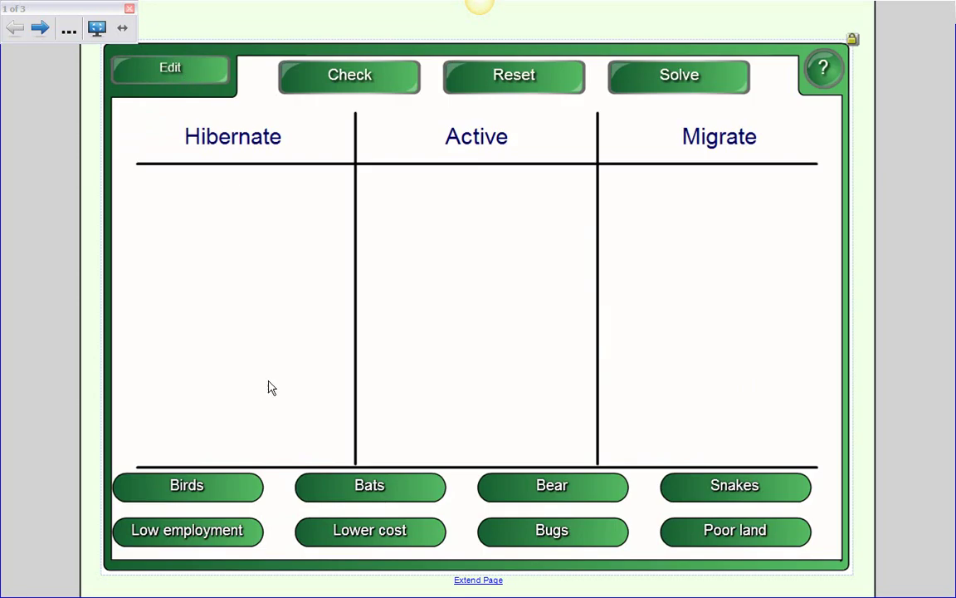
- Exit full screen and save the file to the Desktop as 'Sorting Activities'
{"action": "left_click", "coordinate": [98, 32]}
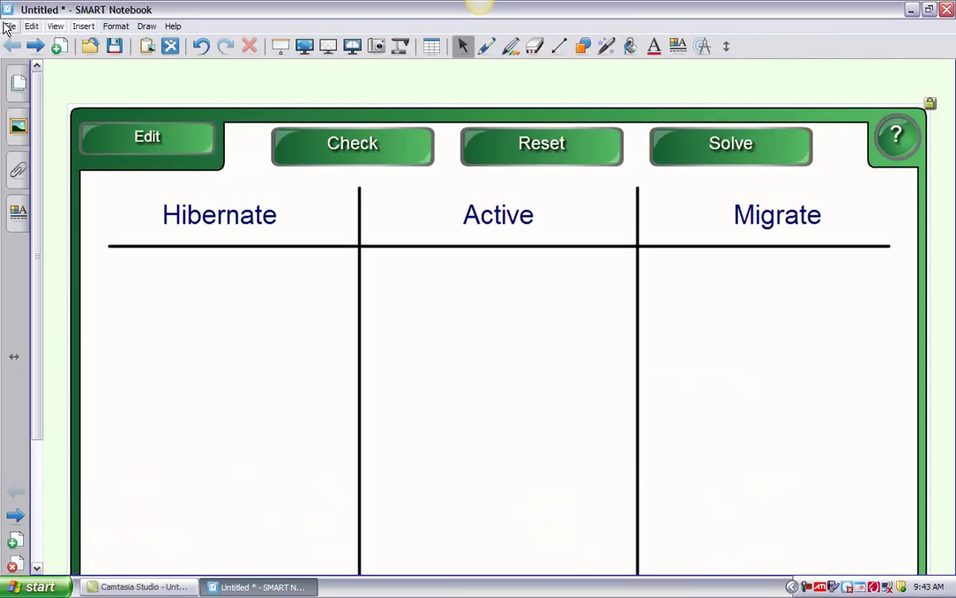
{"action": "left_click", "coordinate": [9, 28]}
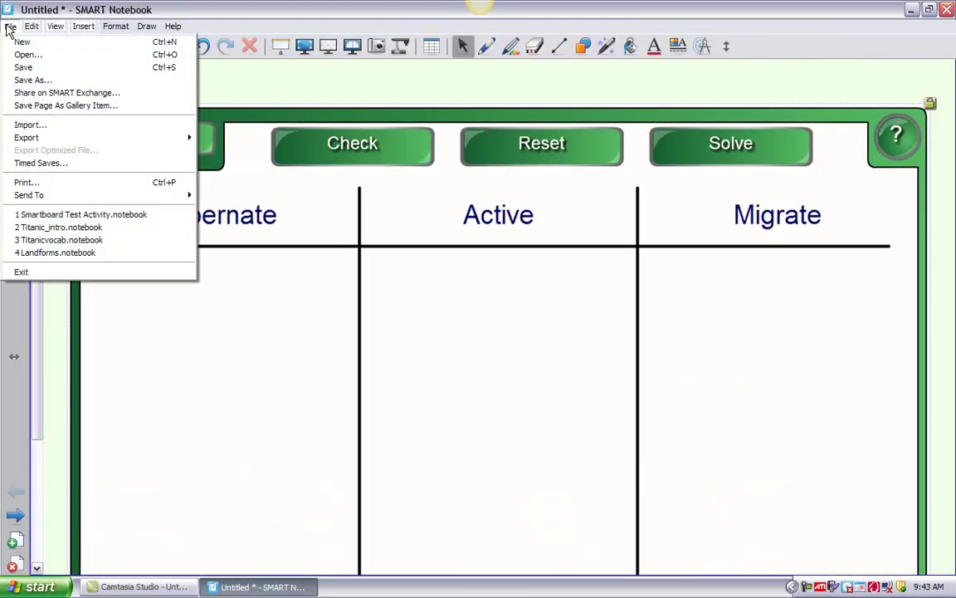
{"action": "left_click", "coordinate": [33, 80]}
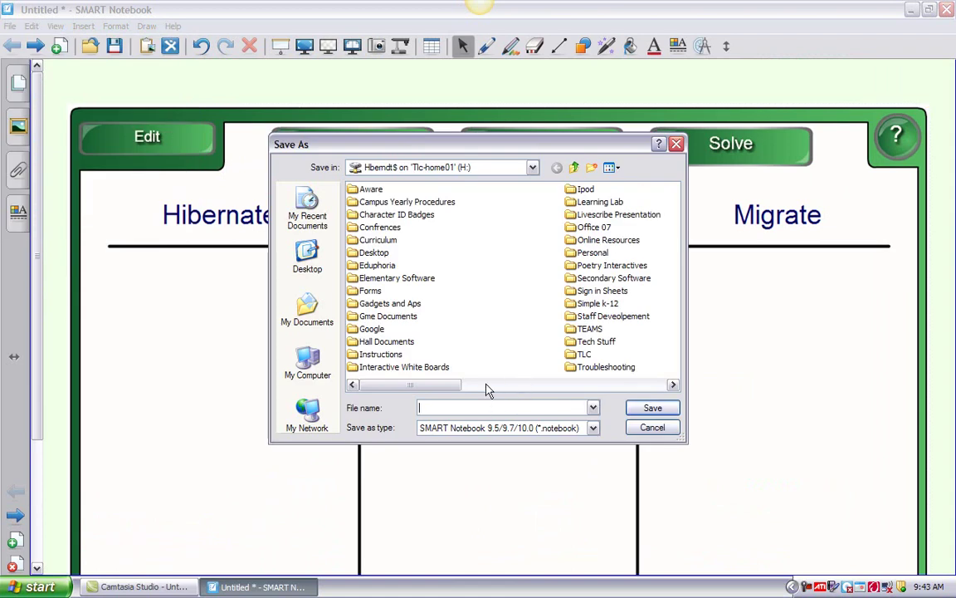
{"action": "type", "text": "Sorting Activities"}
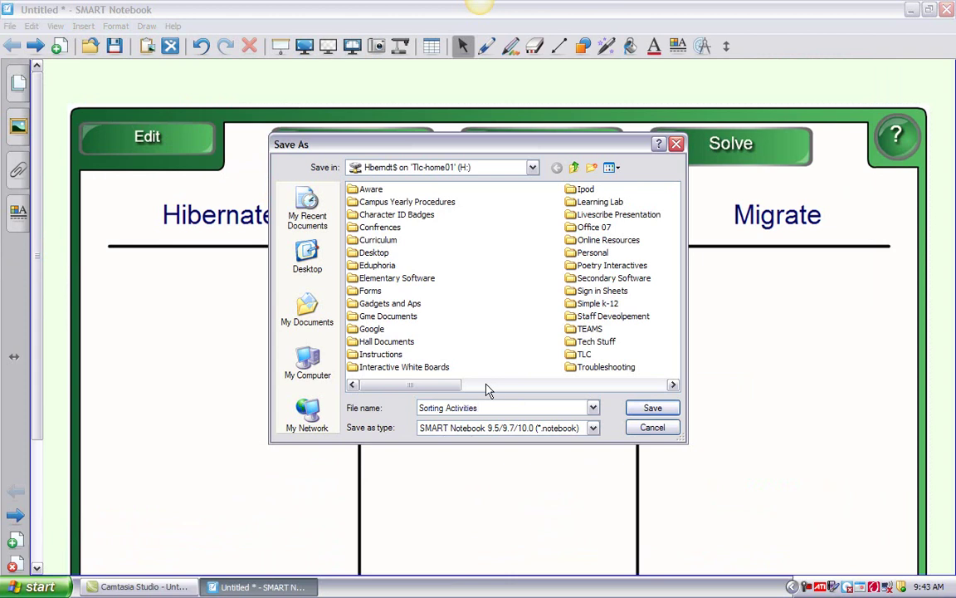
{"action": "left_click", "coordinate": [314, 269]}
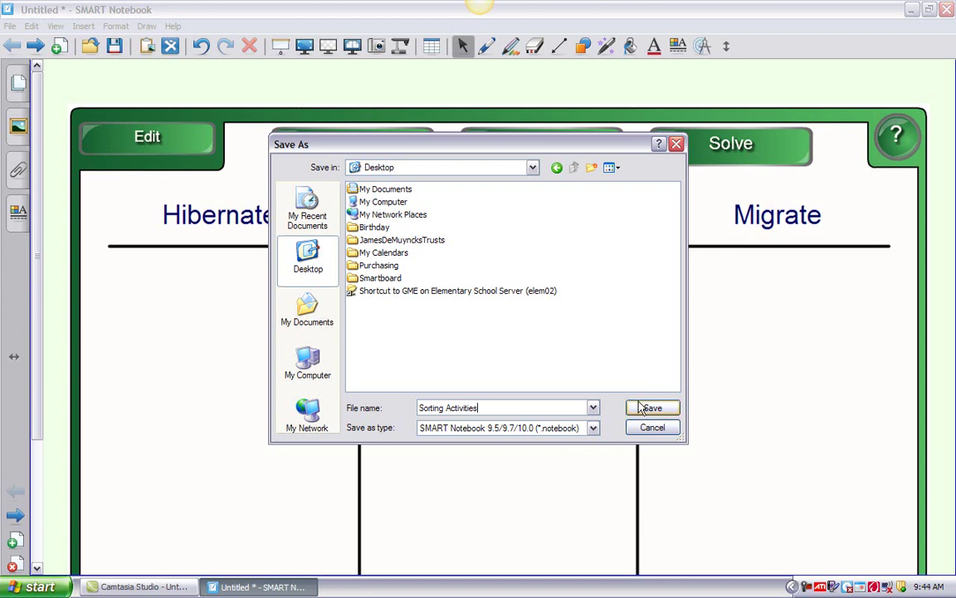
{"action": "left_click", "coordinate": [646, 407]}
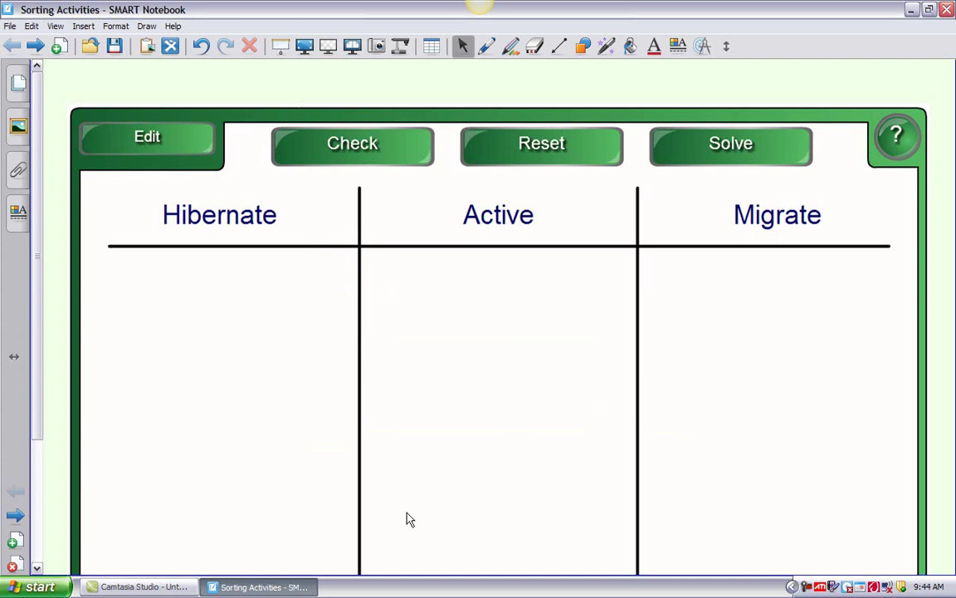
- Minimize and restore the Sorting Activities window, then show the Page Sorter's three page thumbnails
{"action": "left_click", "coordinate": [910, 10]}
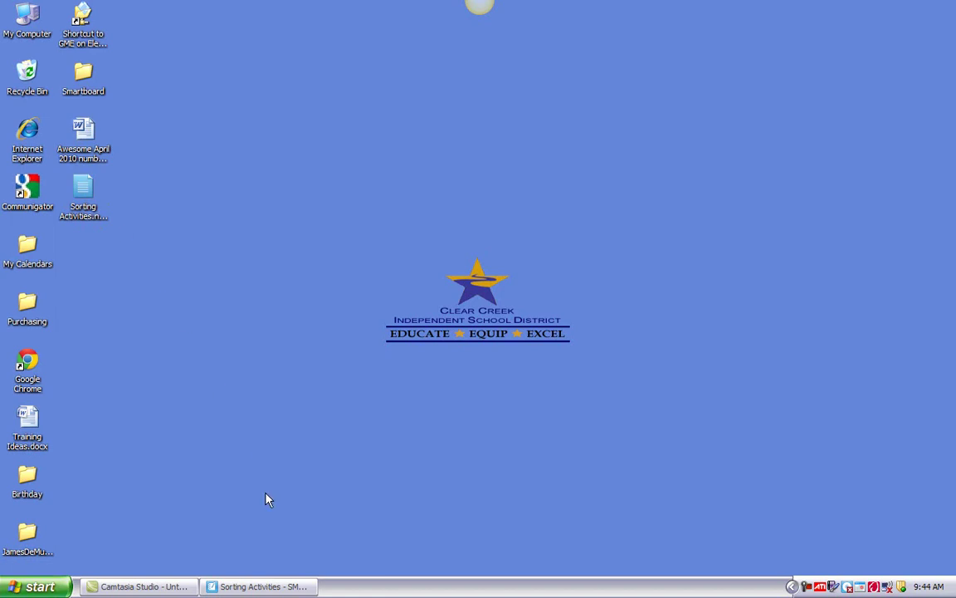
{"action": "left_click", "coordinate": [274, 588]}
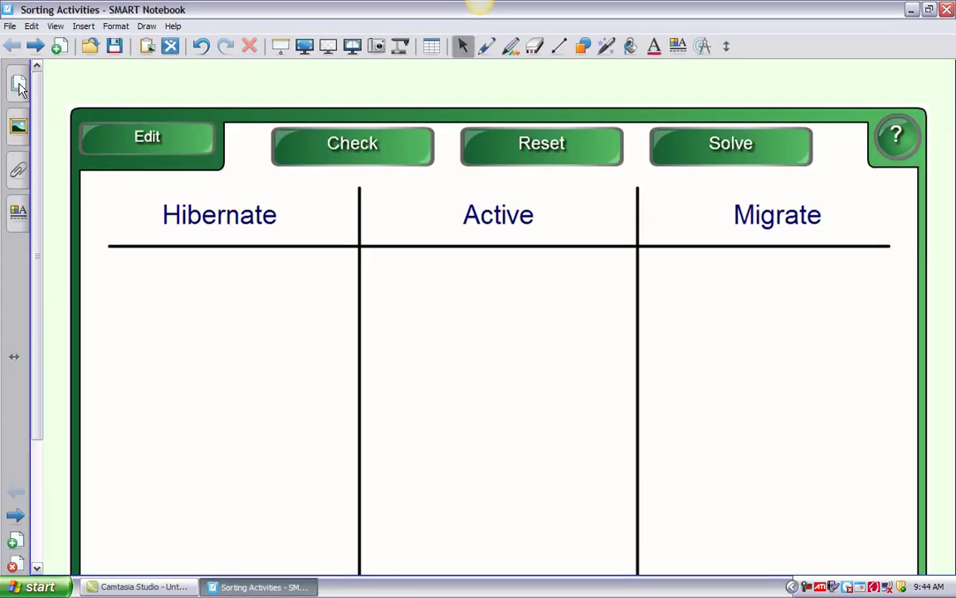
{"action": "left_click", "coordinate": [18, 84]}
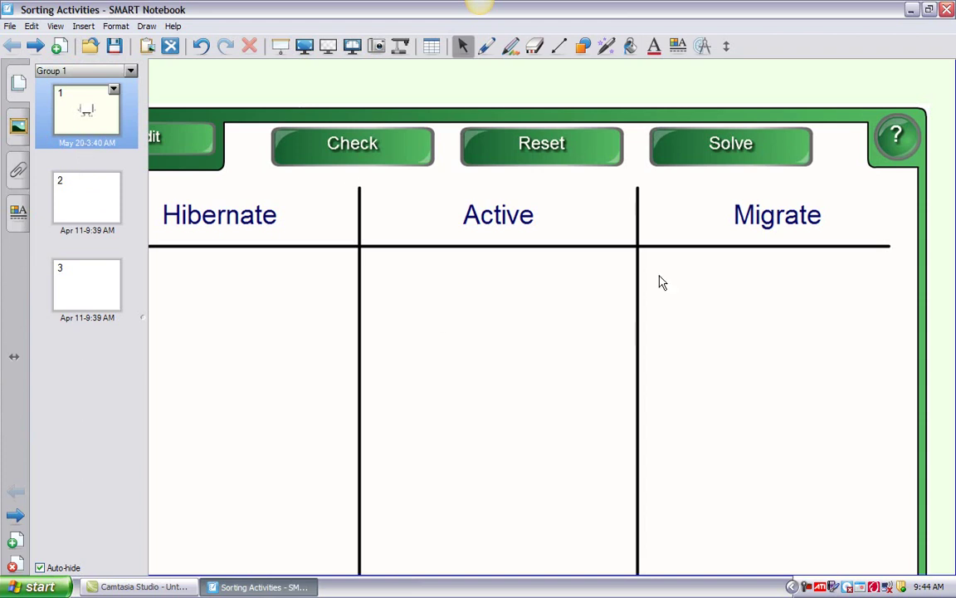
- On page 2, drag the Category sort - image activity from the Gallery's Activities folder
{"action": "left_click", "coordinate": [85, 205]}
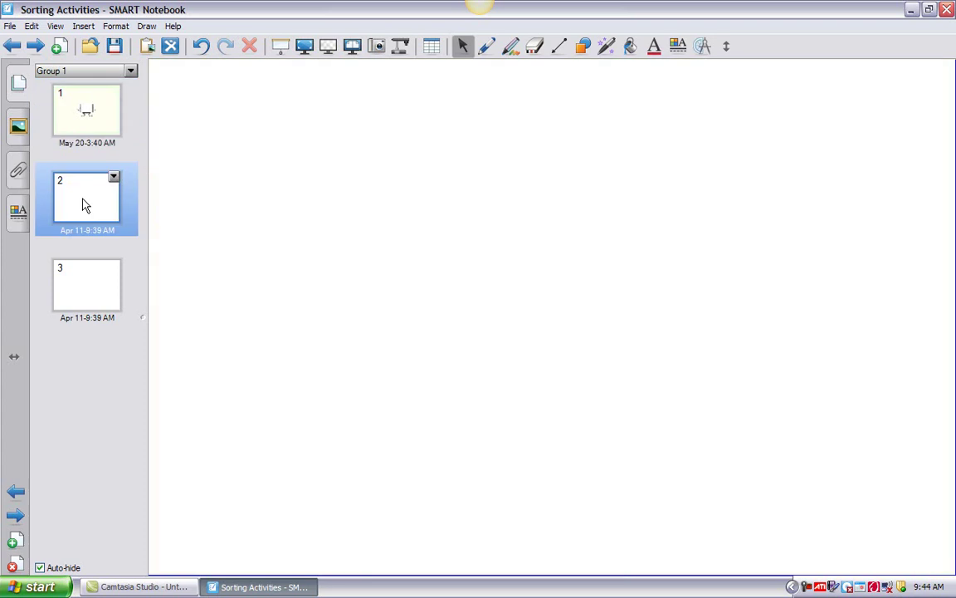
{"action": "left_click", "coordinate": [20, 135]}
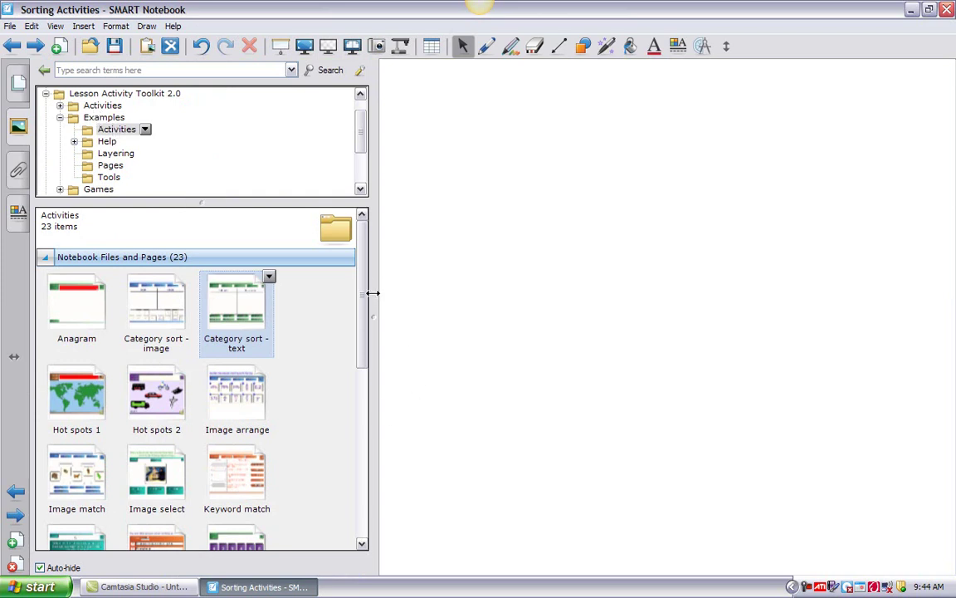
{"action": "scroll", "coordinate": [367, 322], "scroll_direction": "down", "scroll_amount": 1}
{"action": "left_click_drag", "start_coordinate": [368, 322], "coordinate": [331, 301]}
{"action": "left_click_drag", "start_coordinate": [152, 308], "coordinate": [448, 303]}
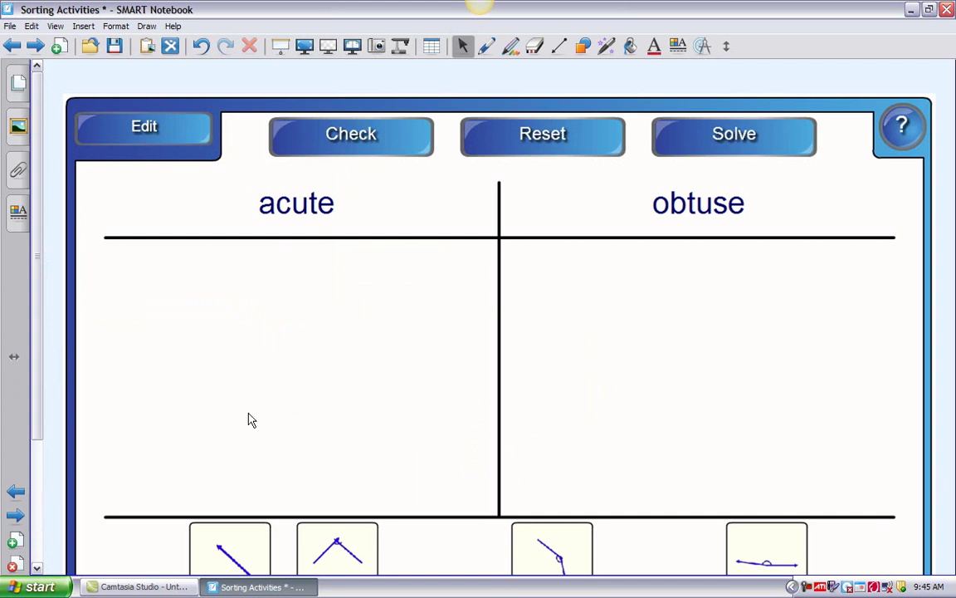
- In full-screen view, sort three angle cards, including the straight angle, into the obtuse column
{"action": "left_click", "coordinate": [304, 46]}
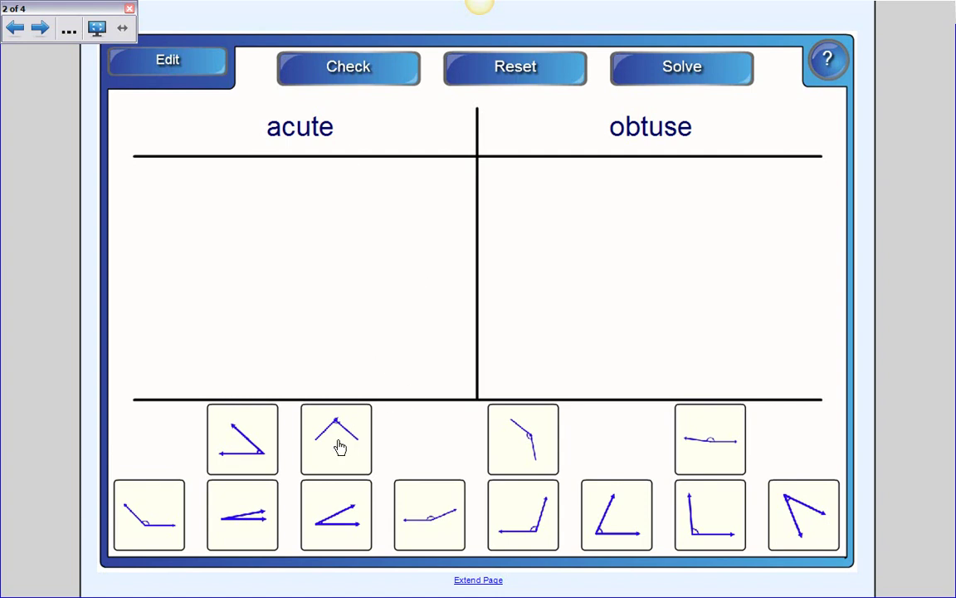
{"action": "left_click_drag", "start_coordinate": [340, 449], "coordinate": [649, 262]}
{"action": "left_click_drag", "start_coordinate": [535, 437], "coordinate": [568, 264]}
{"action": "left_click_drag", "start_coordinate": [680, 440], "coordinate": [615, 352]}
- Sort three cards into the acute column, check the answers, and return the wrong card to the tray
{"action": "left_click_drag", "start_coordinate": [320, 540], "coordinate": [266, 271]}
{"action": "left_click_drag", "start_coordinate": [277, 427], "coordinate": [402, 325]}
{"action": "left_click_drag", "start_coordinate": [250, 533], "coordinate": [192, 348]}
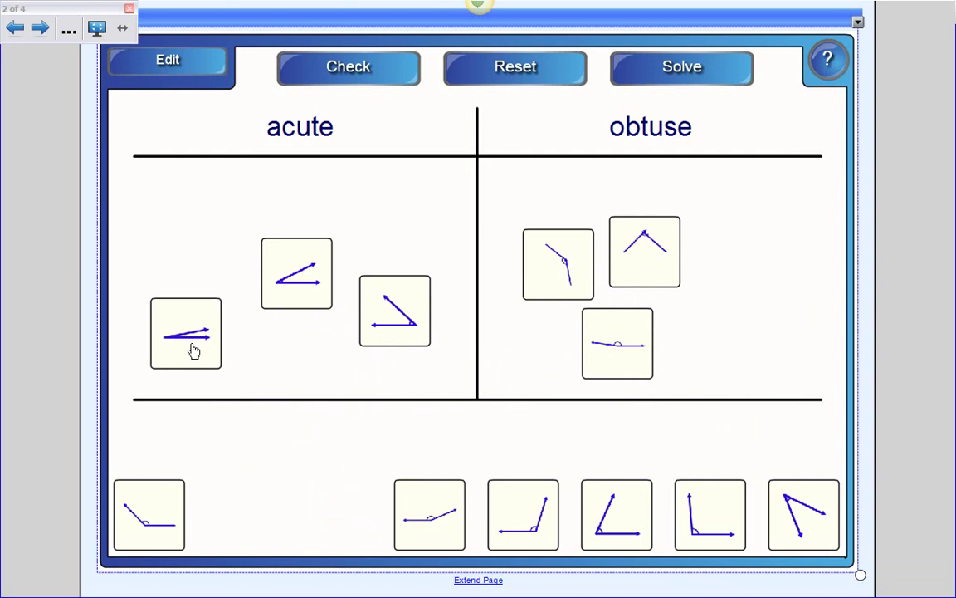
{"action": "left_click", "coordinate": [363, 83]}
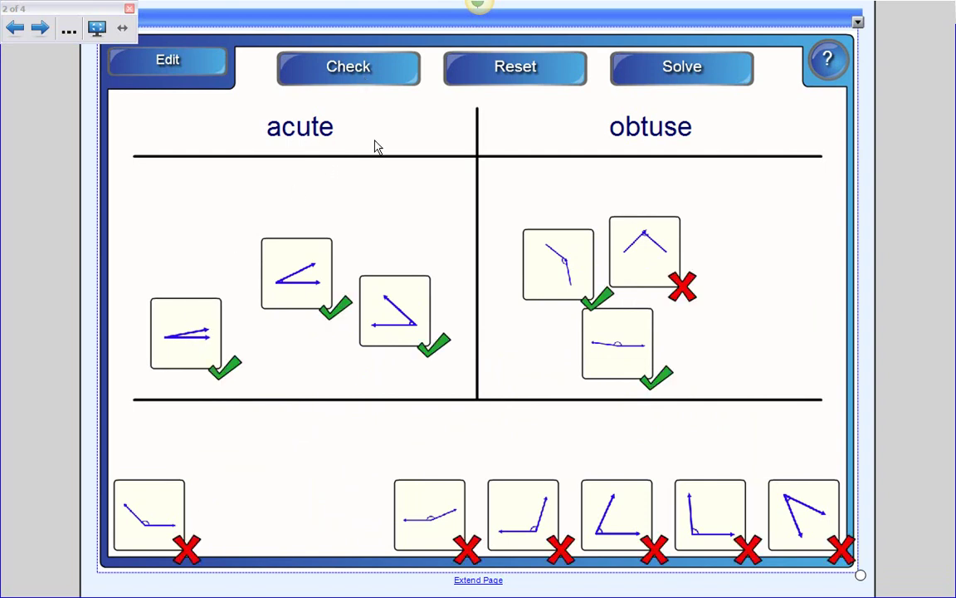
{"action": "left_click_drag", "start_coordinate": [661, 271], "coordinate": [348, 485]}
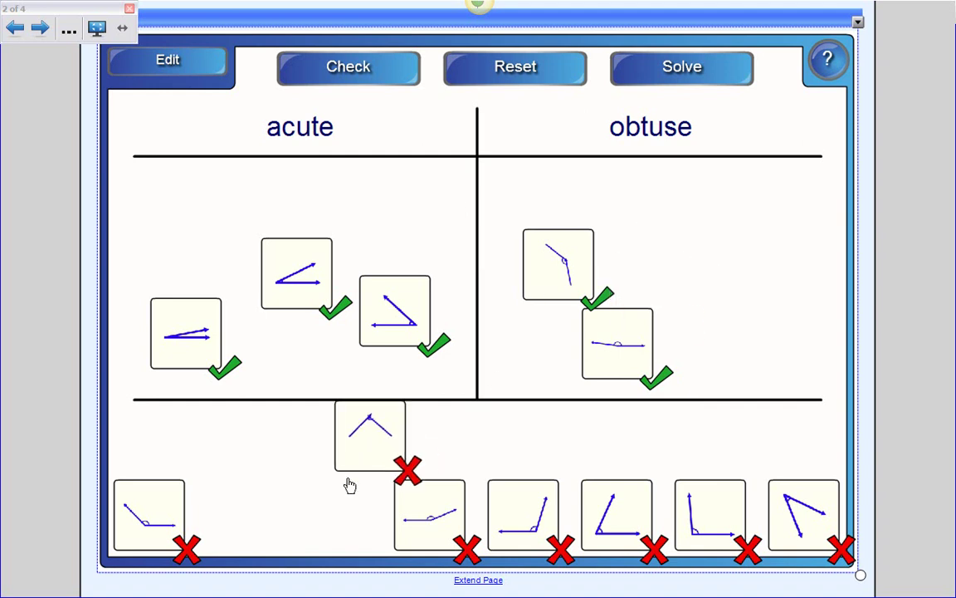
- Open the sort activity's edit settings, leave full screen, and move the restored window right and down
{"action": "left_click", "coordinate": [170, 63]}
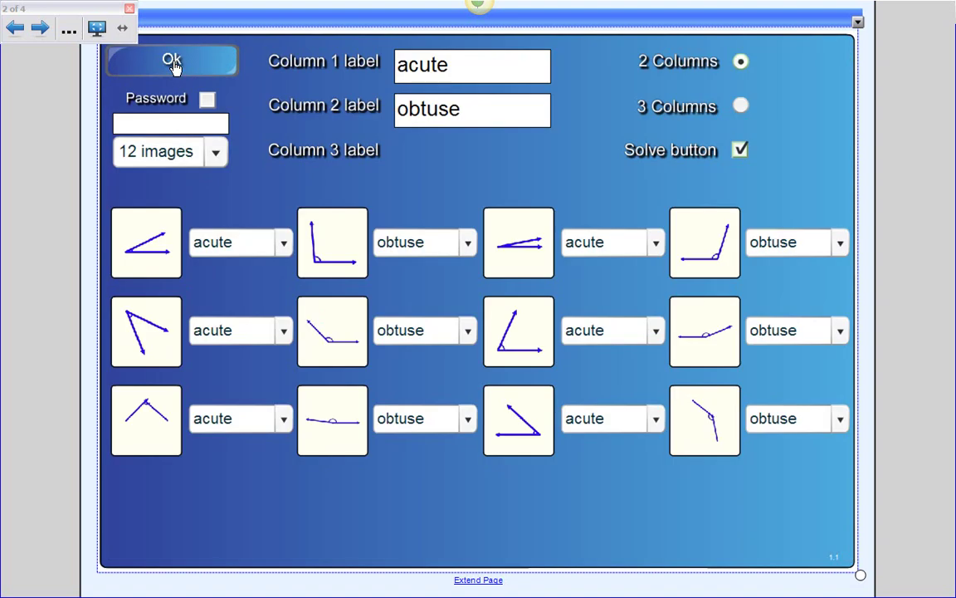
{"action": "left_click", "coordinate": [97, 31]}
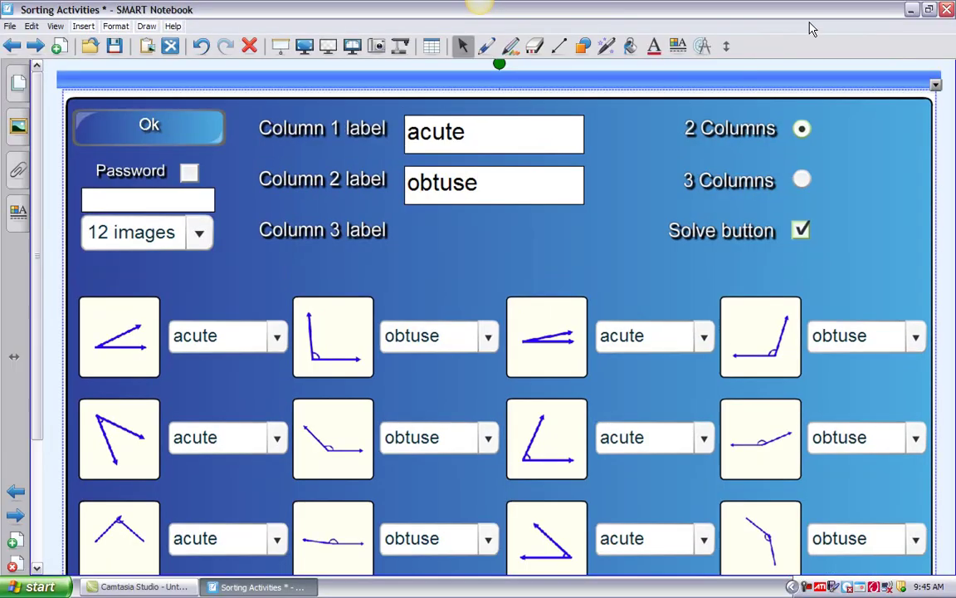
{"action": "left_click", "coordinate": [929, 10]}
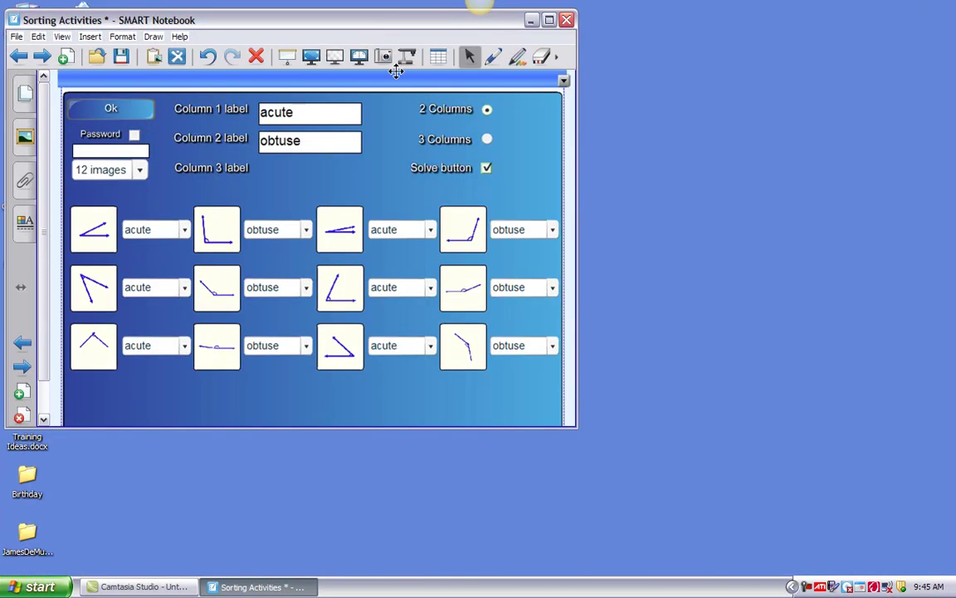
{"action": "left_click_drag", "start_coordinate": [326, 25], "coordinate": [616, 80]}
- Retype the column labels as Hibernate and Actives, then launch Internet Explorer from the desktop
{"action": "left_click_drag", "start_coordinate": [582, 167], "coordinate": [519, 166]}
{"action": "key", "text": "BackSpace"}
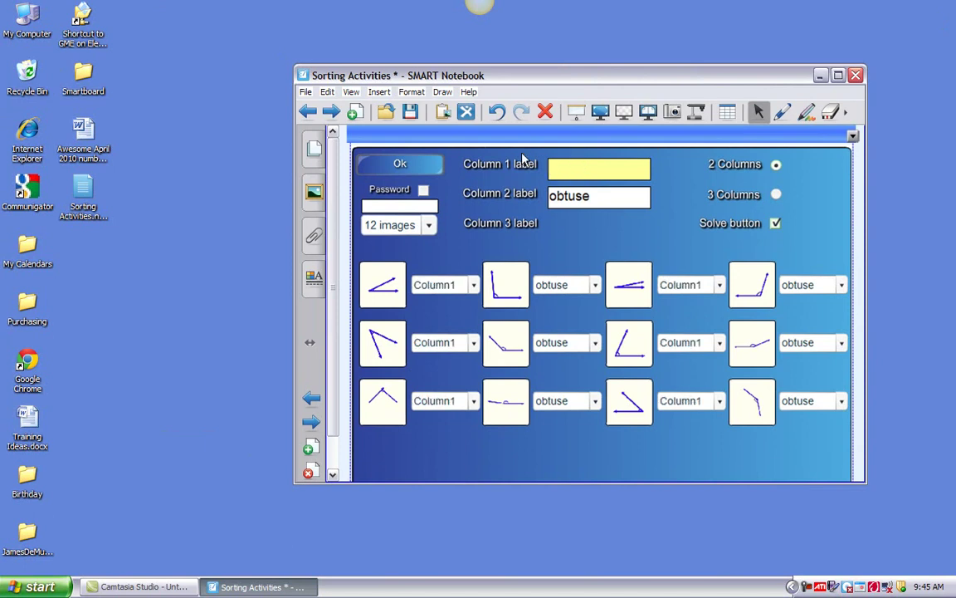
{"action": "type", "text": "Hibernate"}
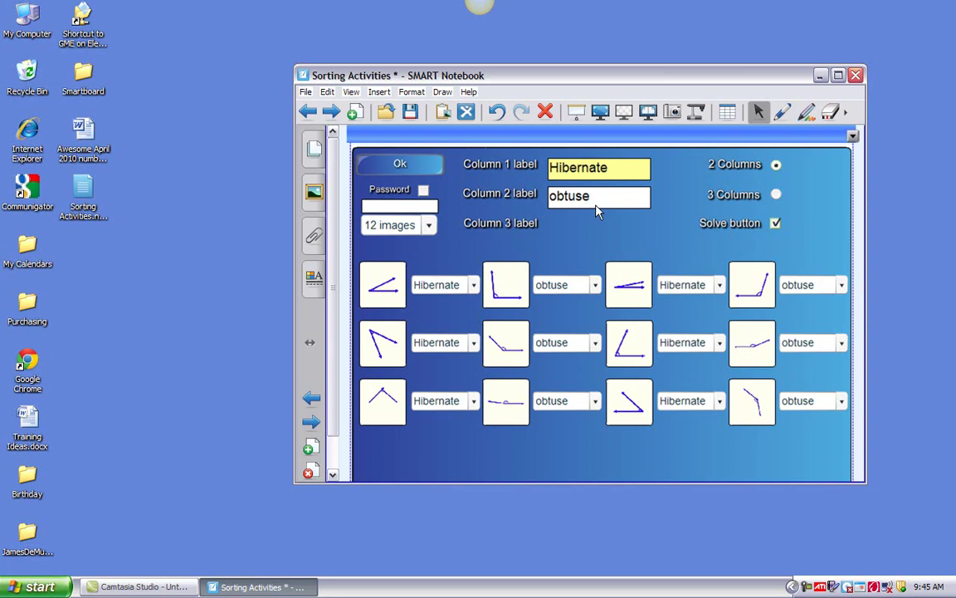
{"action": "key", "text": "Tab"}
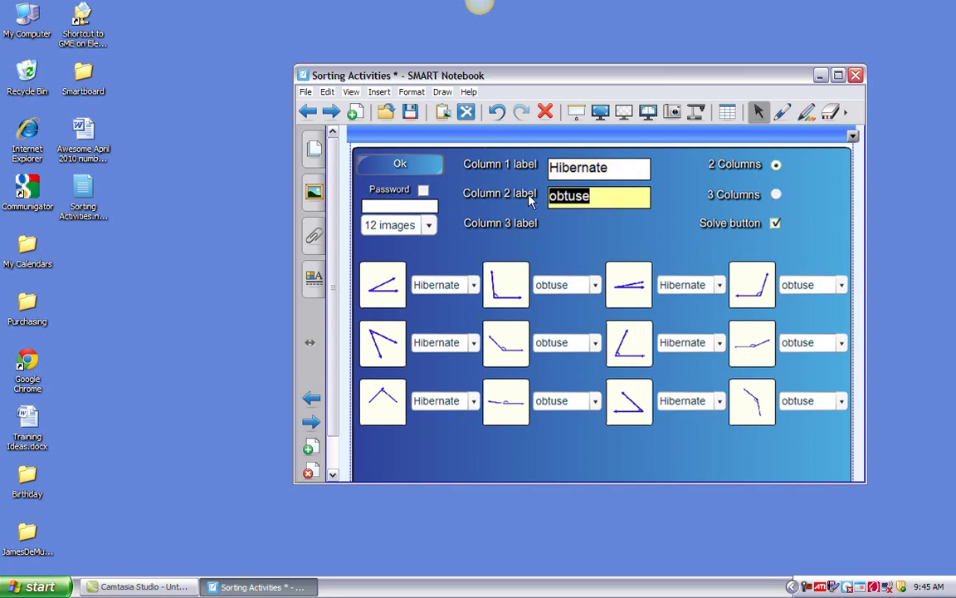
{"action": "type", "text": "Acti"}
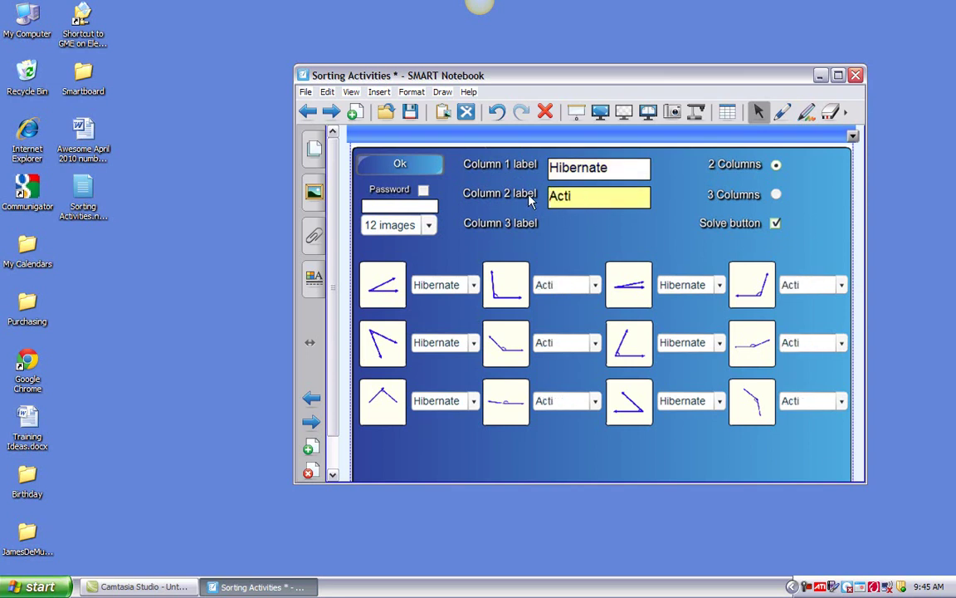
{"action": "type", "text": "ves"}
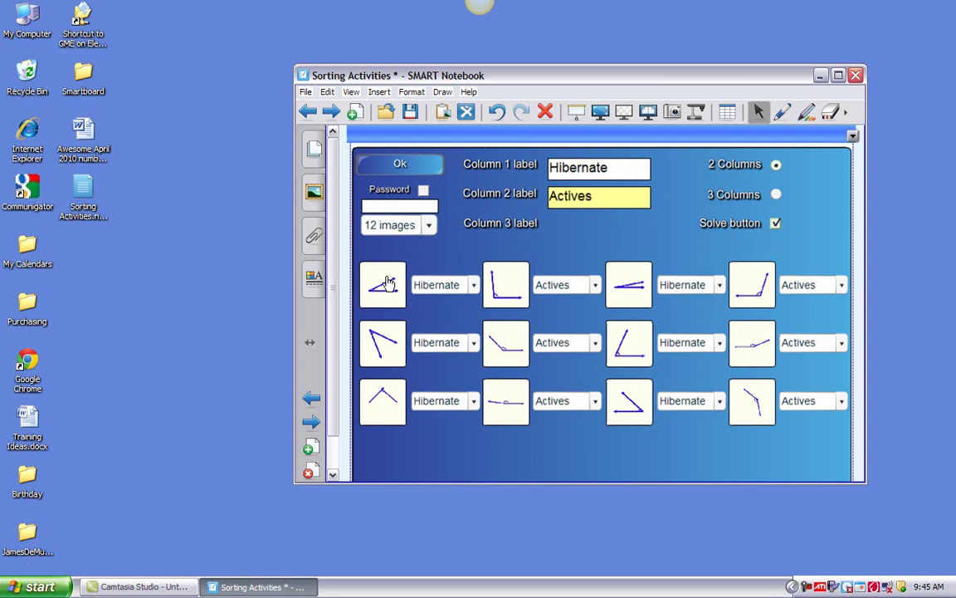
{"action": "double_click", "coordinate": [28, 140]}
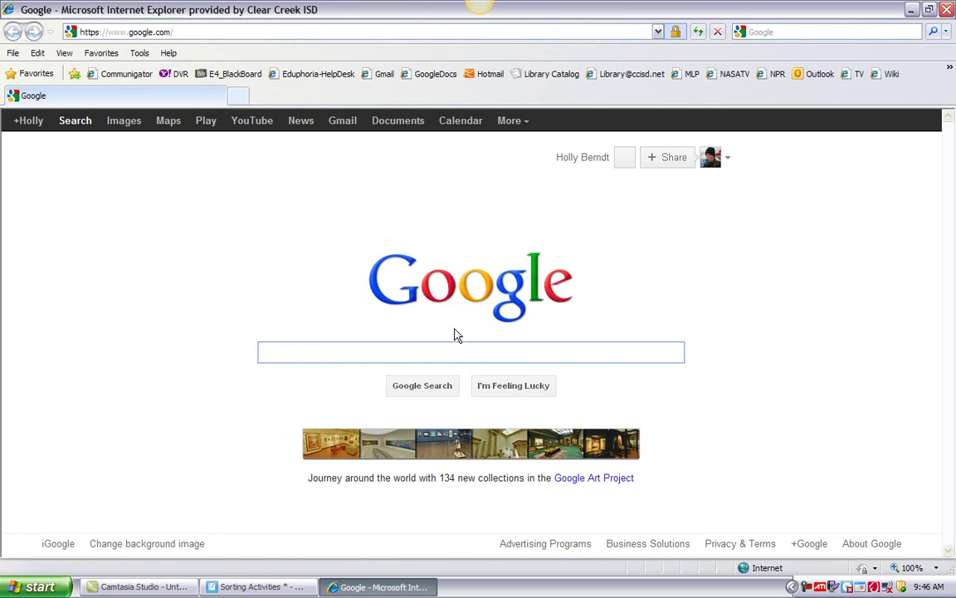
- Search Google Images for 'bear' and open the mother bear with cubs photo
{"action": "type", "text": "bear"}
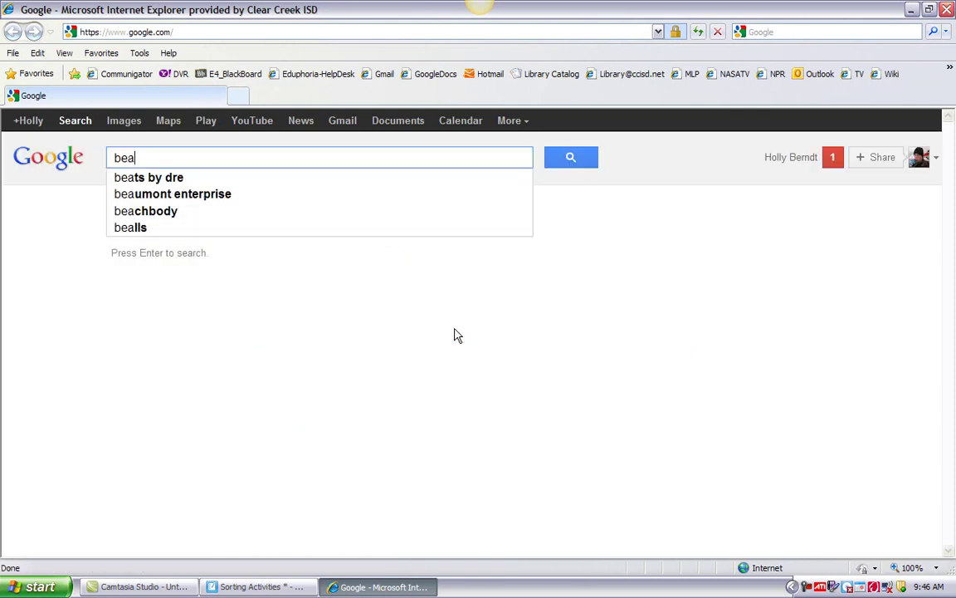
{"action": "left_click", "coordinate": [135, 130]}
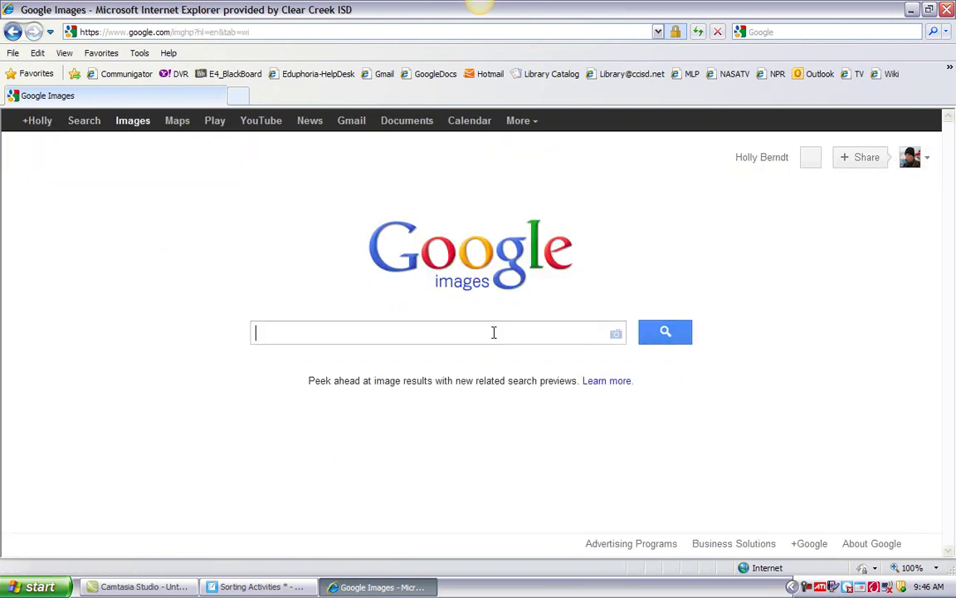
{"action": "type", "text": "bear"}
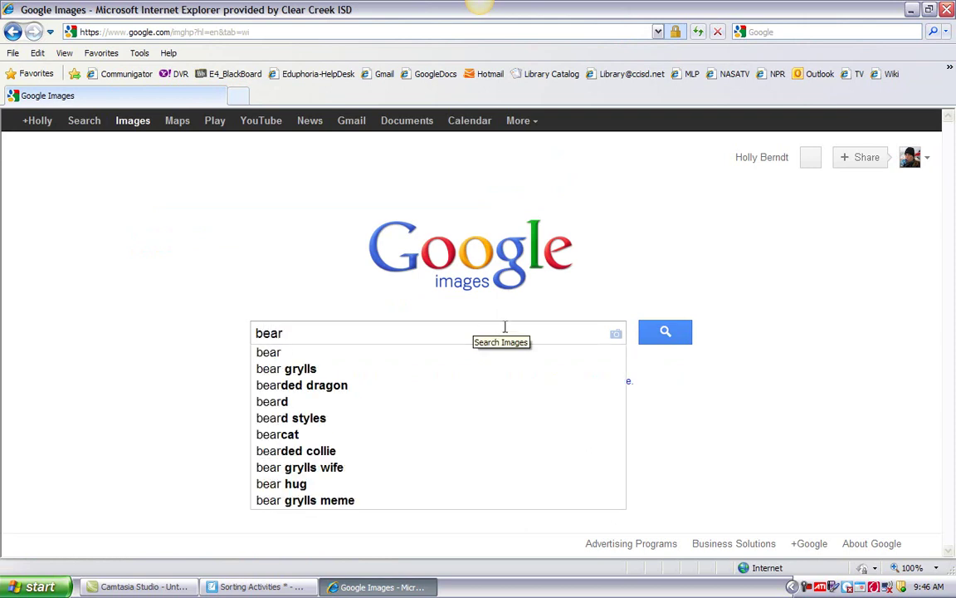
{"action": "left_click", "coordinate": [666, 333]}
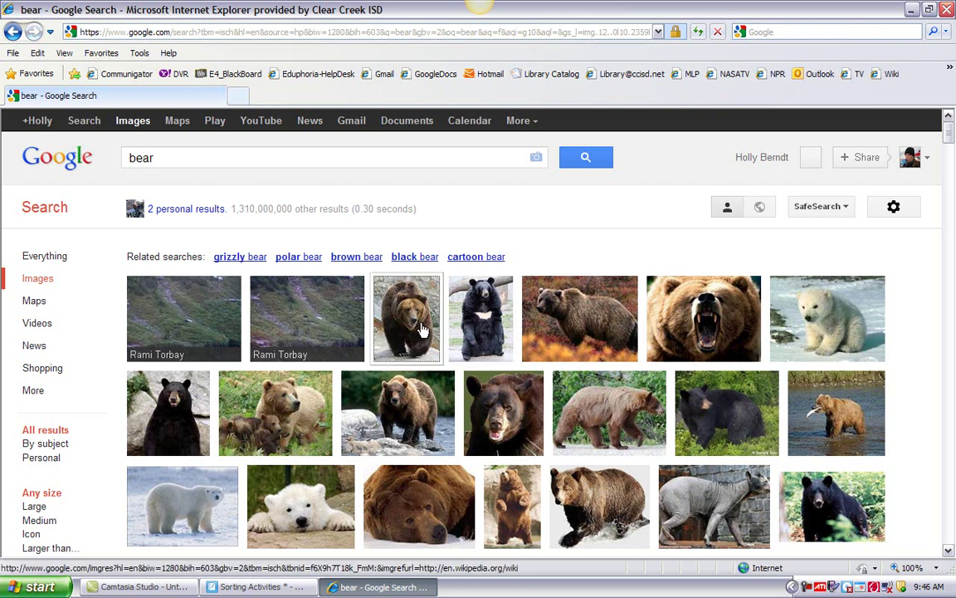
{"action": "mouse_move", "coordinate": [409, 328]}
{"action": "left_click", "coordinate": [282, 425]}
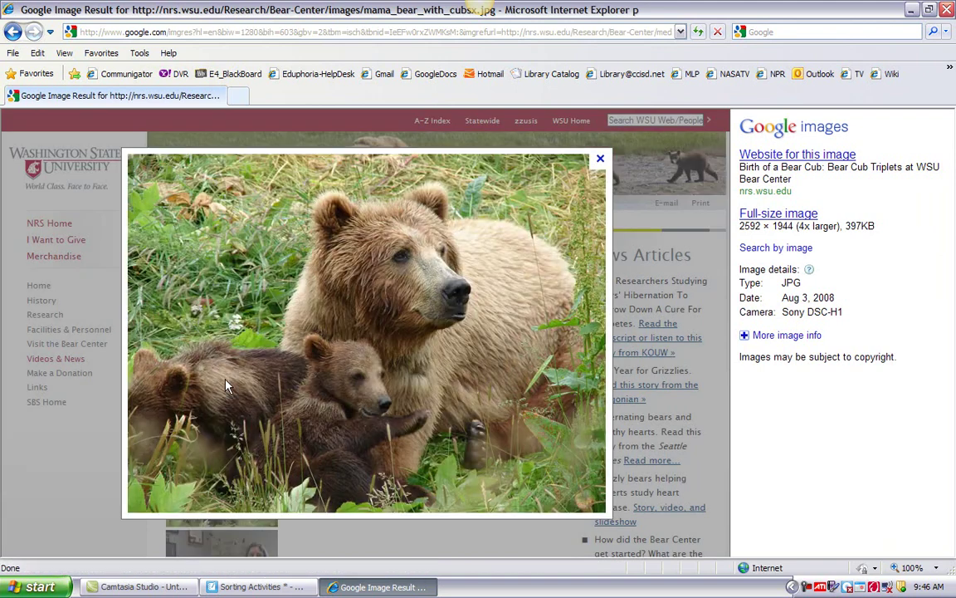
- Save the photo to the Desktop as mama_bear_with_cubsx.jpg and minimize the browser
{"action": "right_click", "coordinate": [371, 350]}
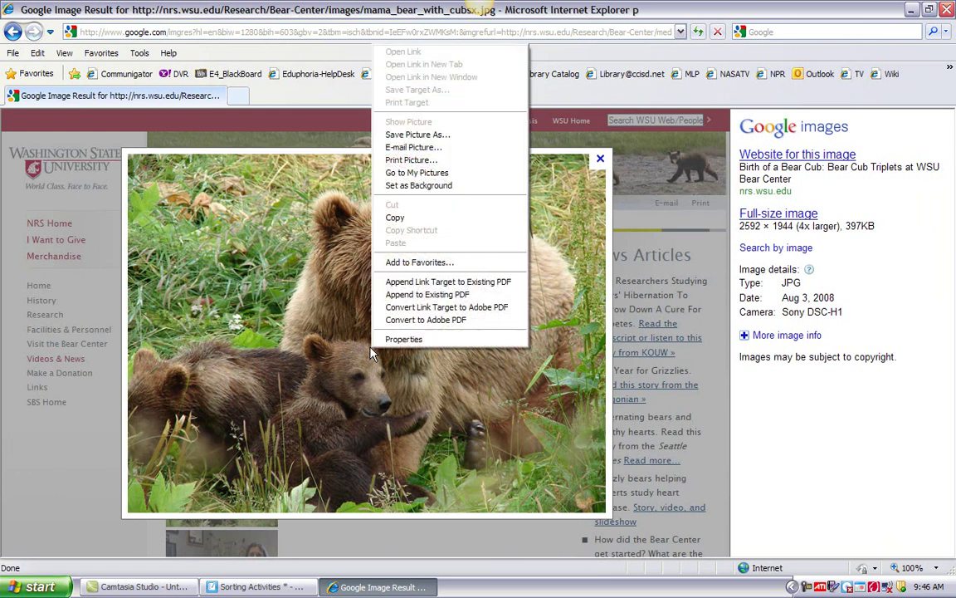
{"action": "left_click", "coordinate": [448, 134]}
{"action": "left_click", "coordinate": [41, 140]}
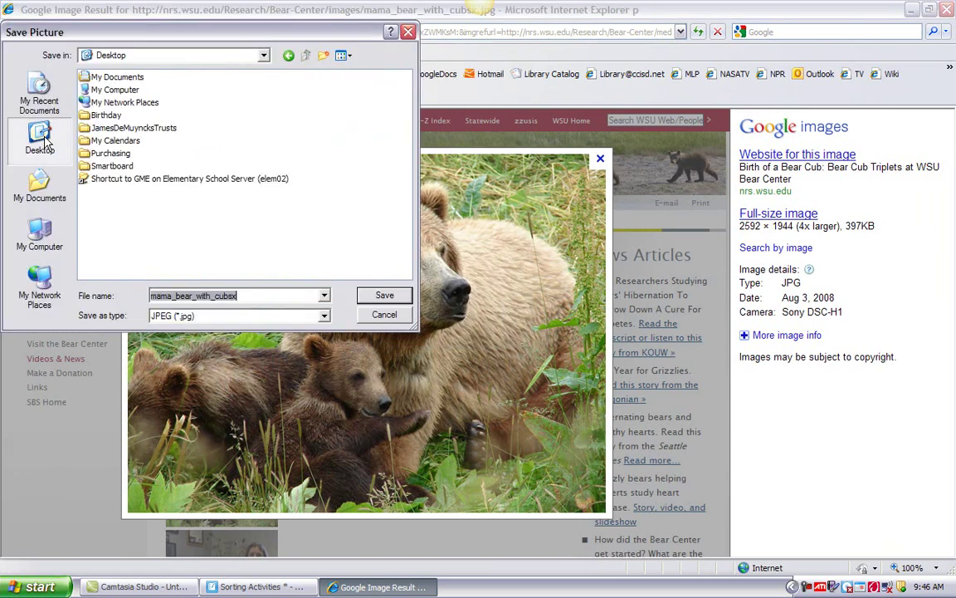
{"action": "left_click", "coordinate": [384, 294]}
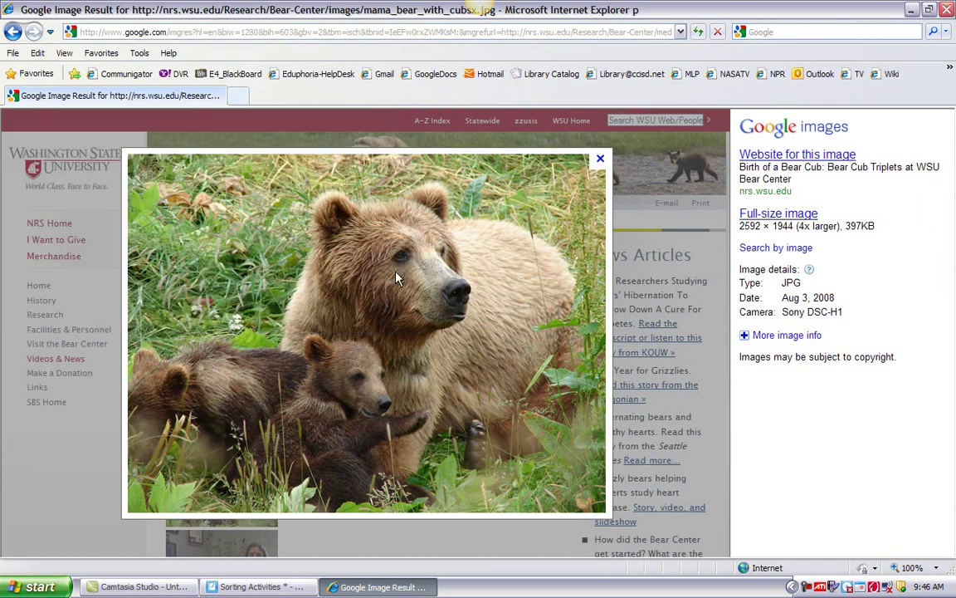
{"action": "left_click", "coordinate": [910, 9]}
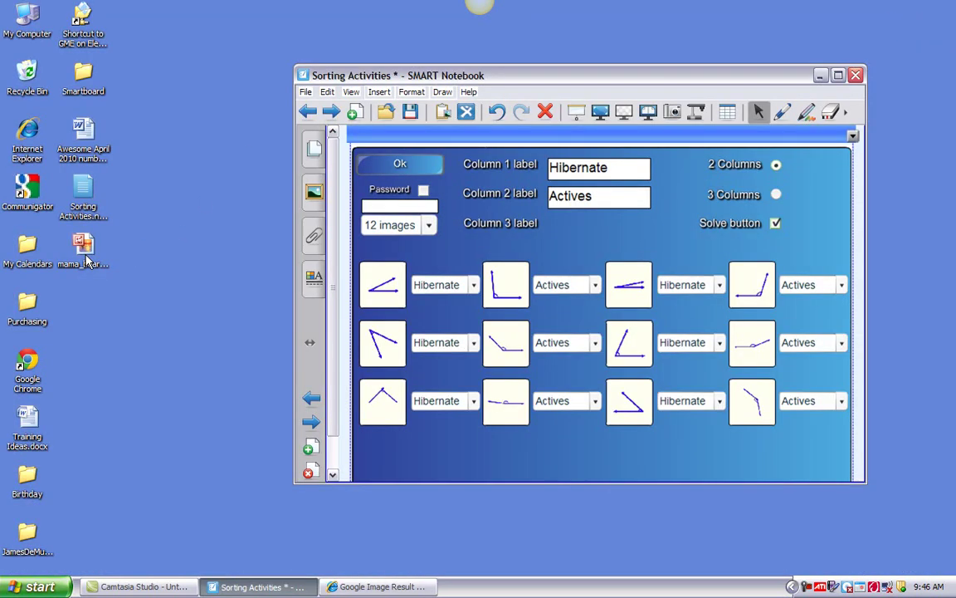
- Drag the mama_bear_with_cubsx.jpg file from the desktop onto the first image slot of the sort settings
{"action": "left_click_drag", "start_coordinate": [86, 246], "coordinate": [383, 286]}
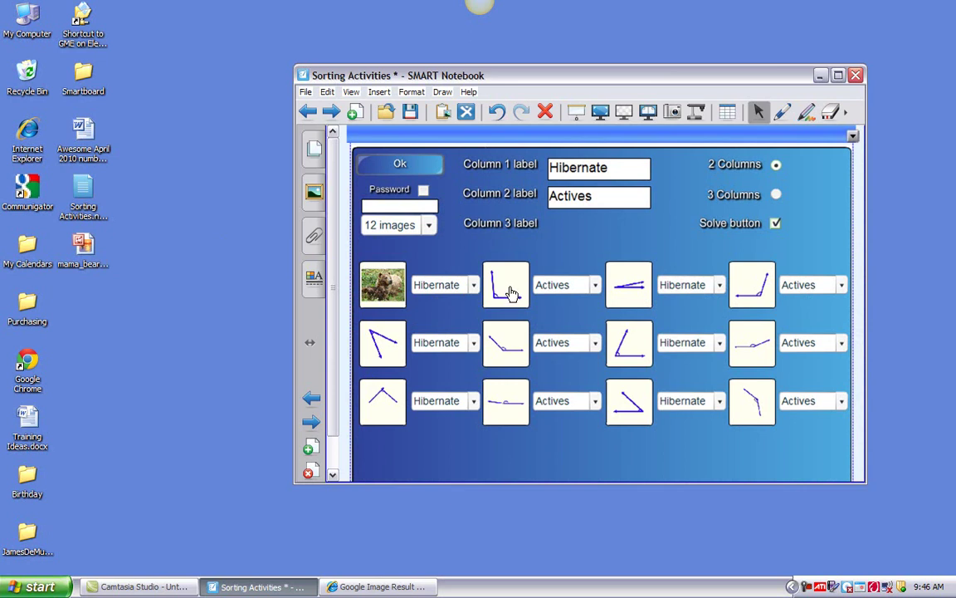
{"action": "left_click", "coordinate": [377, 586]}
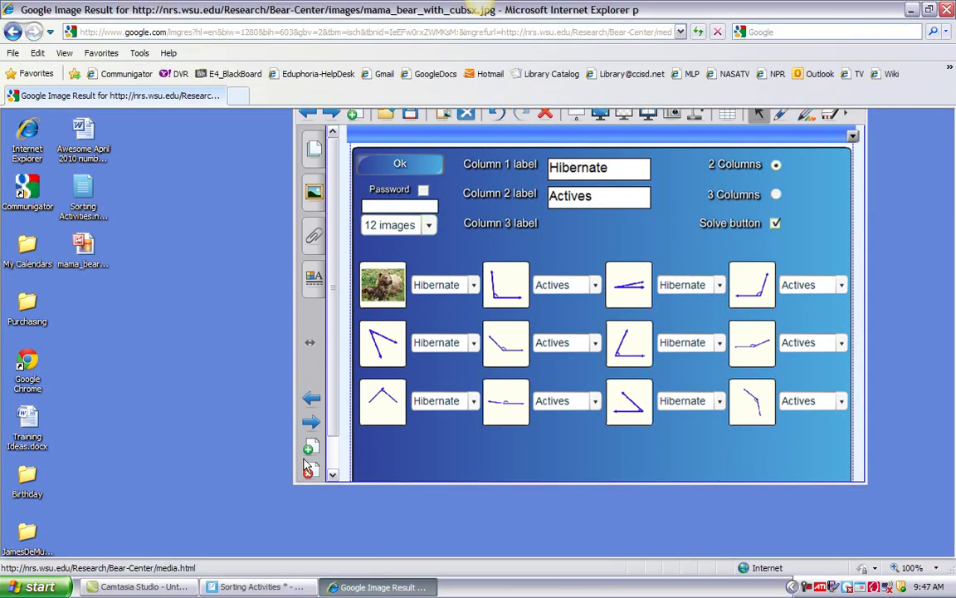
{"action": "left_click", "coordinate": [601, 157]}
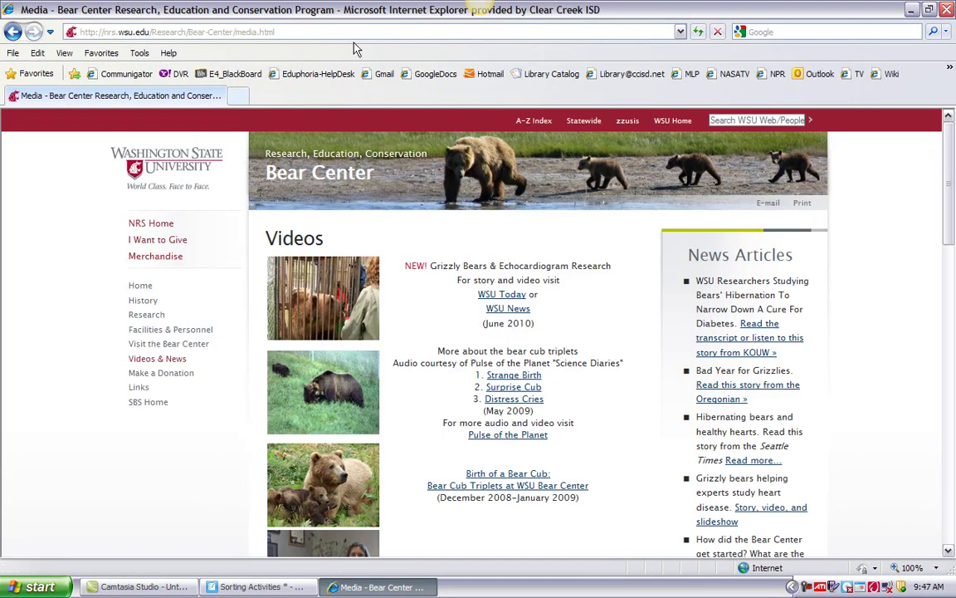
{"action": "left_click", "coordinate": [208, 31]}
{"action": "type", "text": "www.google.com"}
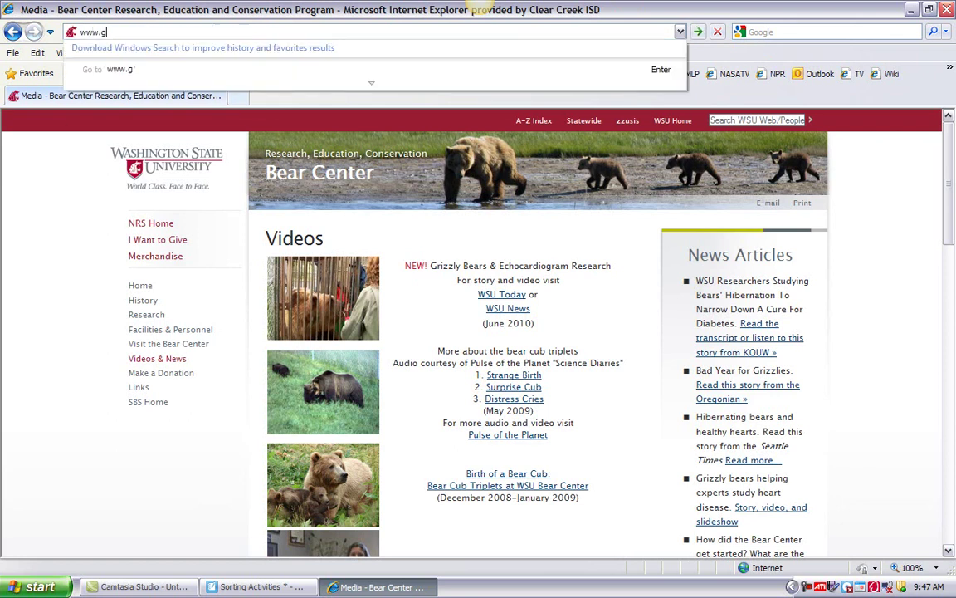
{"action": "key", "text": "Return"}
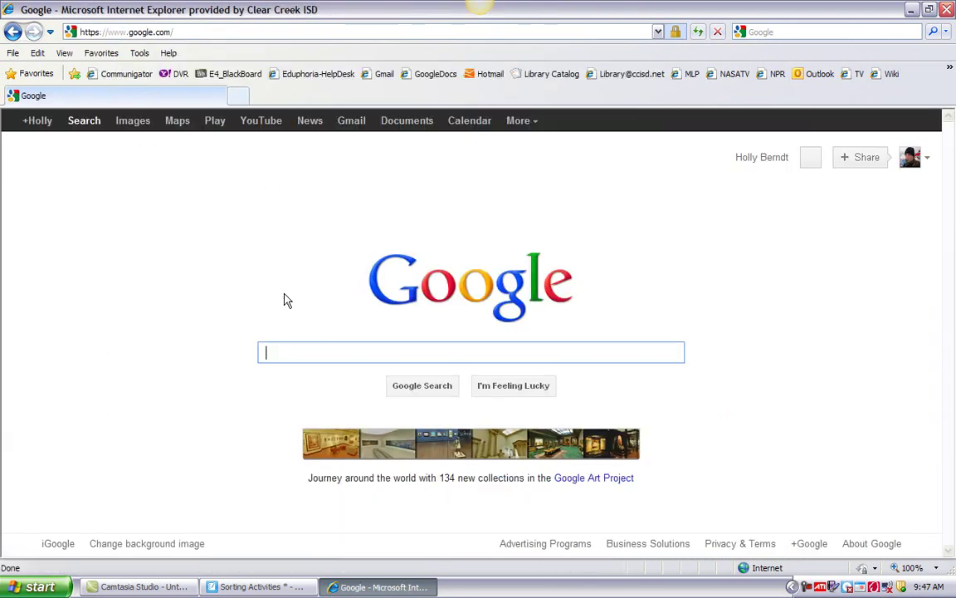
{"action": "type", "text": "li"}
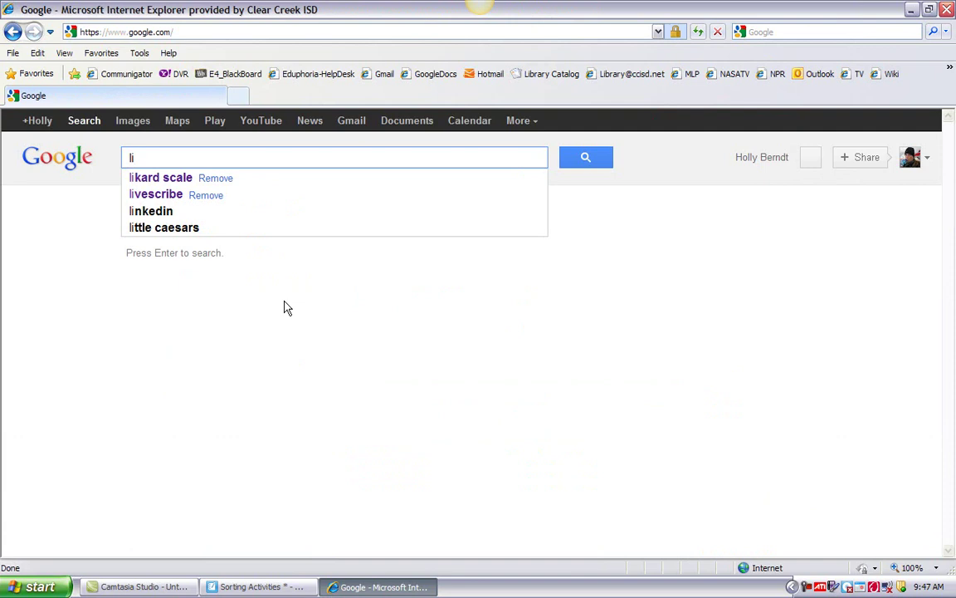
{"action": "type", "text": "zard"}
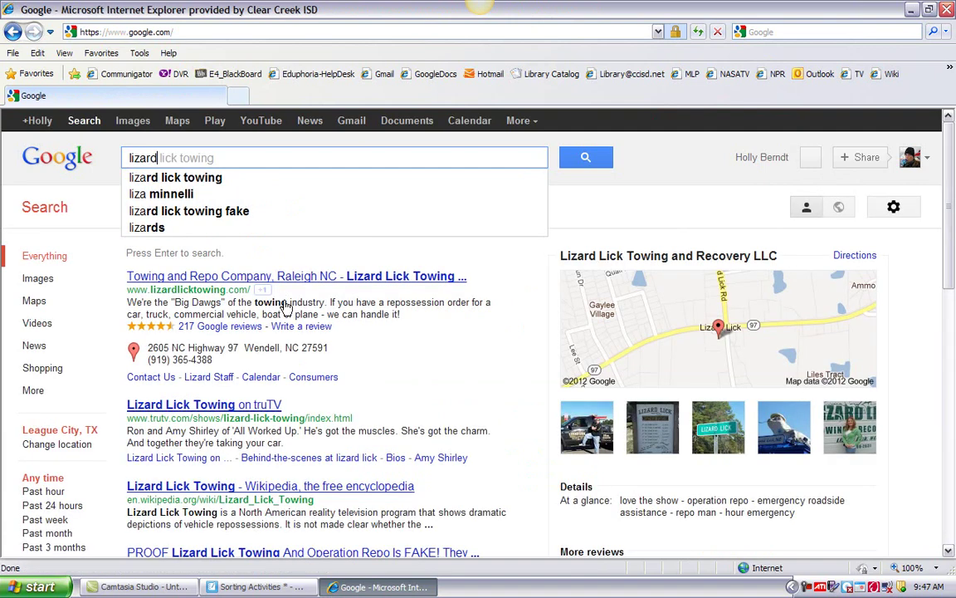
{"action": "key", "text": "Return"}
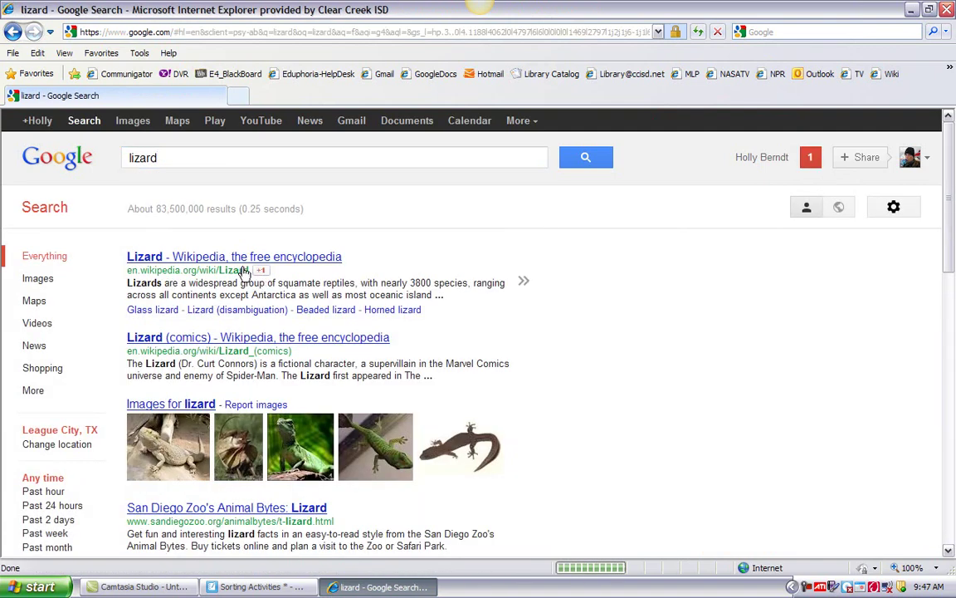
- Save a viviparous lizard photo from the image results to the Desktop, then close Internet Explorer
{"action": "left_click", "coordinate": [129, 122]}
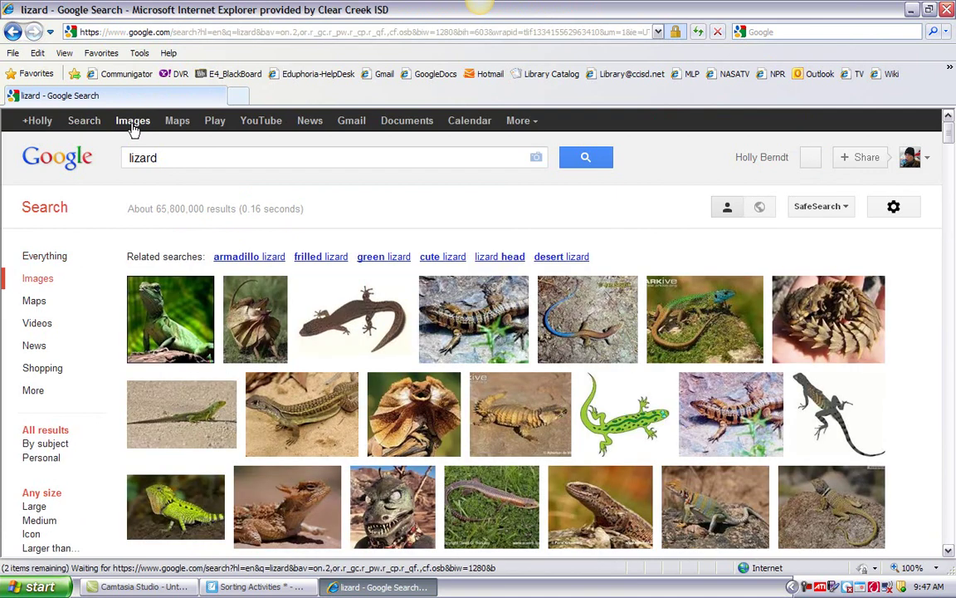
{"action": "mouse_move", "coordinate": [611, 539]}
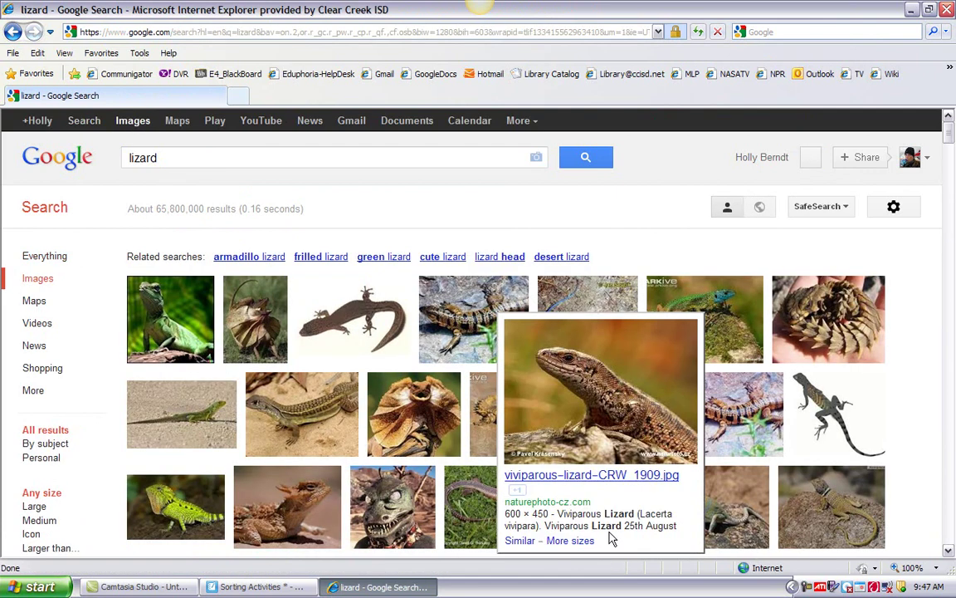
{"action": "left_click", "coordinate": [604, 407]}
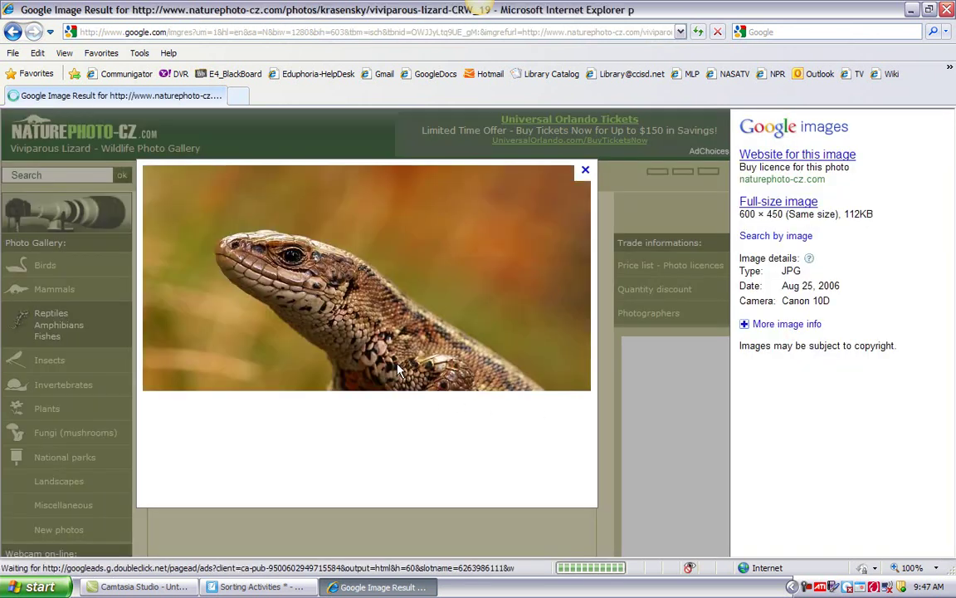
{"action": "right_click", "coordinate": [344, 330]}
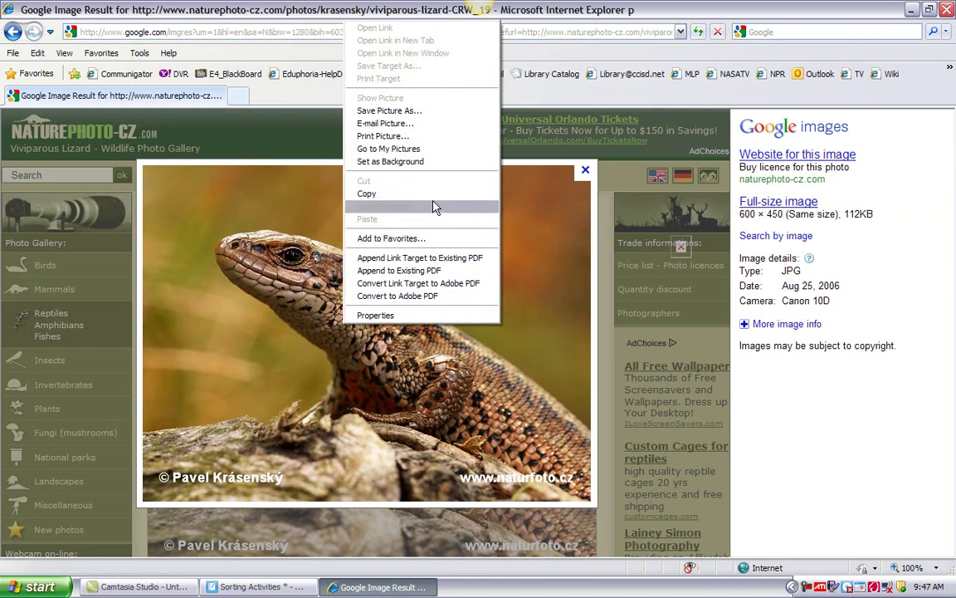
{"action": "left_click", "coordinate": [410, 110]}
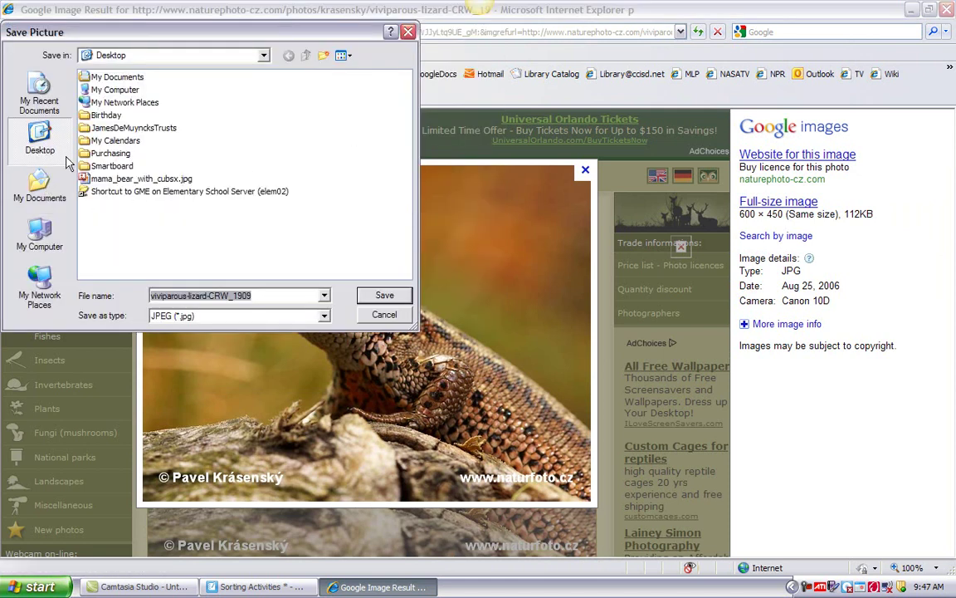
{"action": "left_click", "coordinate": [397, 298]}
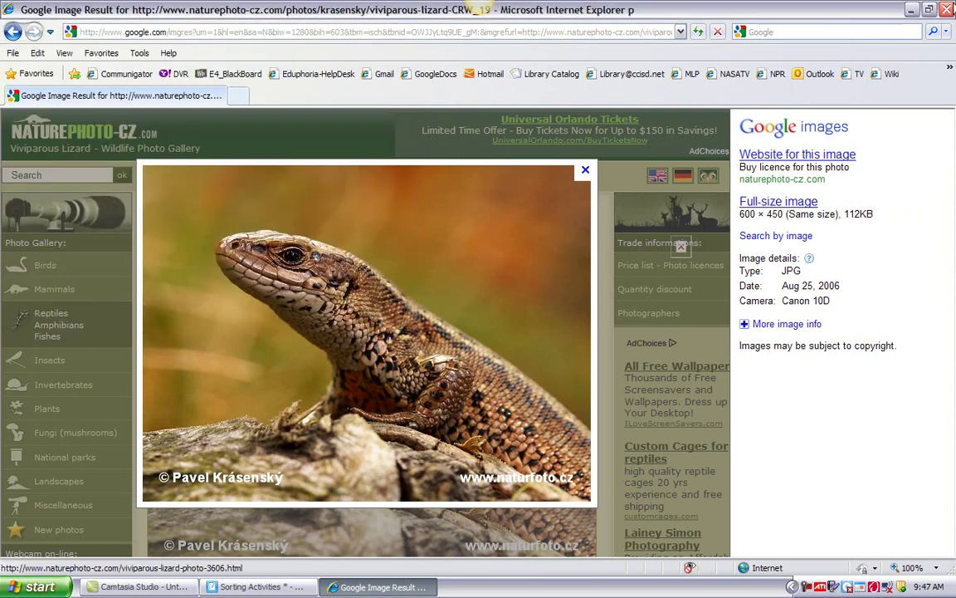
{"action": "left_click", "coordinate": [948, 9]}
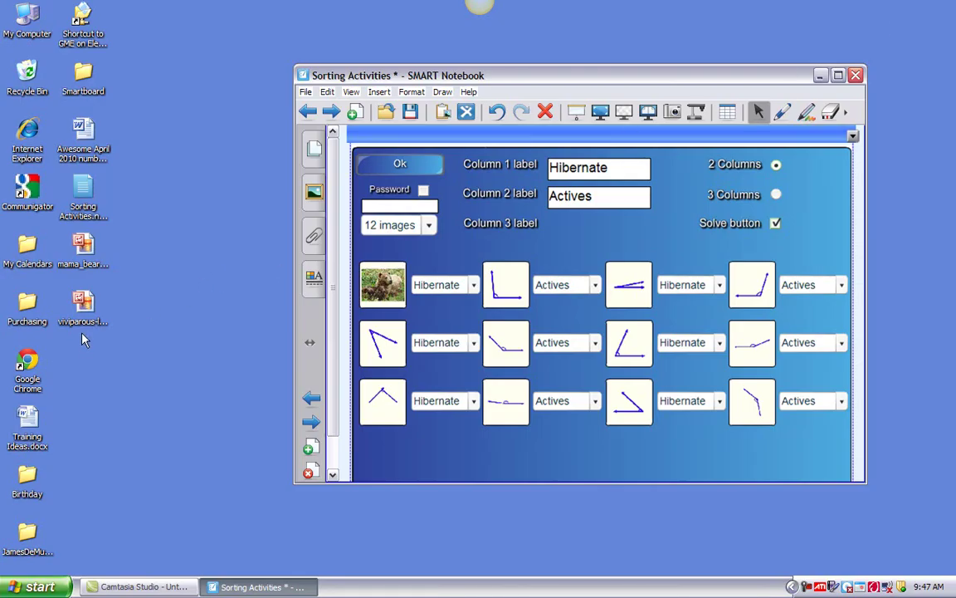
- Put the lizard photo in the second image slot, maximize Notebook, and apply the sort settings
{"action": "left_click_drag", "start_coordinate": [88, 316], "coordinate": [384, 353]}
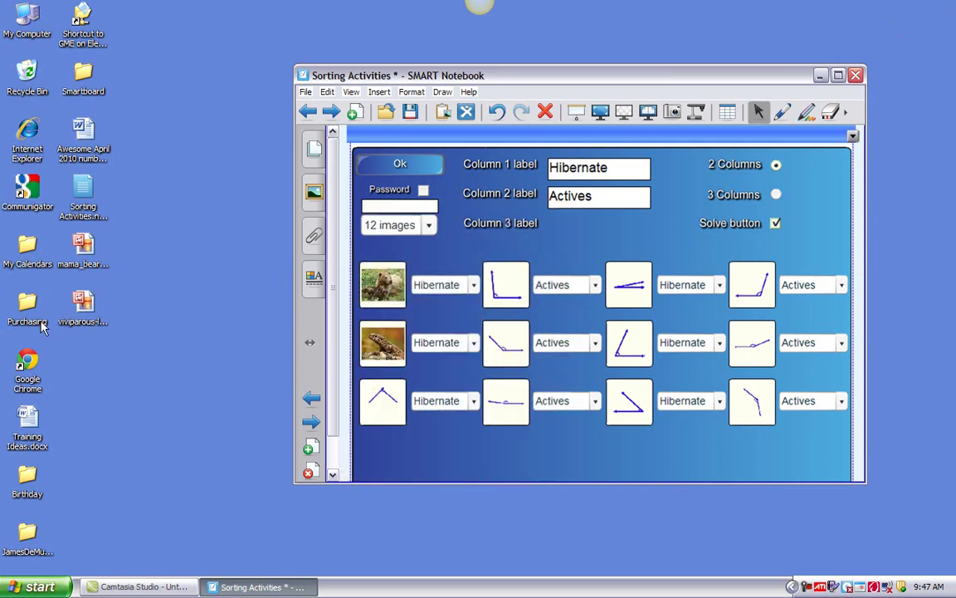
{"action": "left_click", "coordinate": [839, 77]}
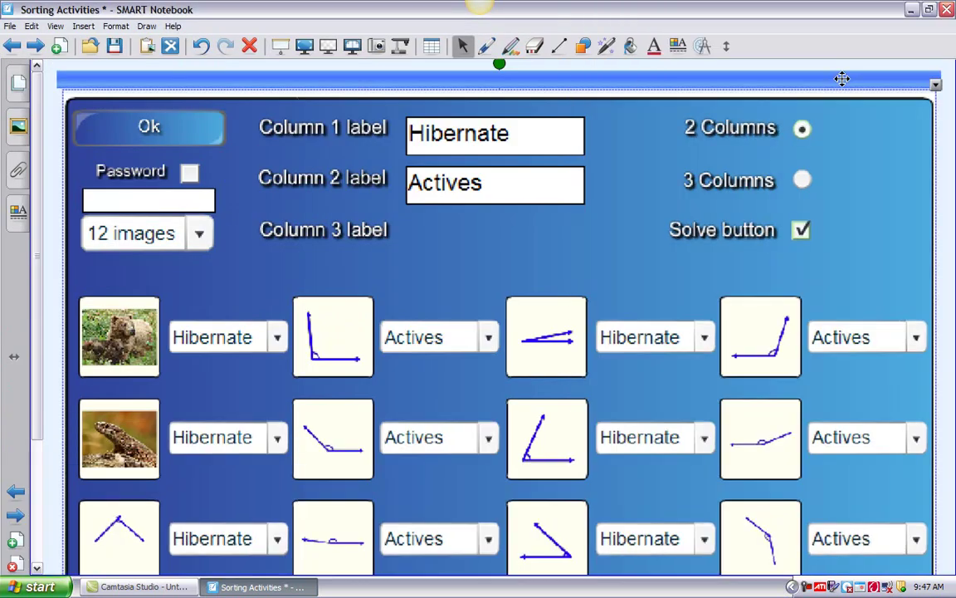
{"action": "left_click", "coordinate": [123, 127]}
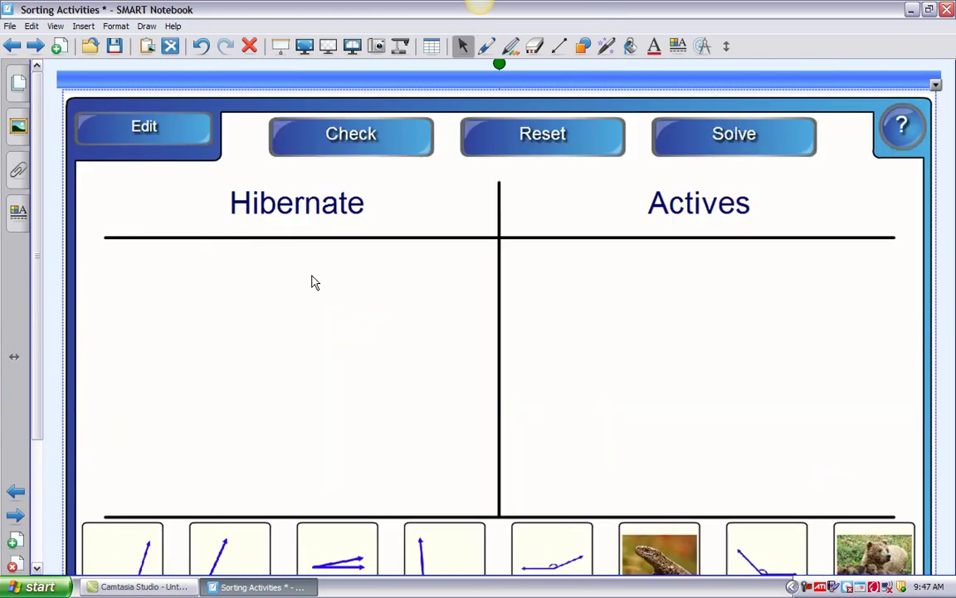
- Sort the lizard and bear cards into the Hibernate column
{"action": "scroll", "coordinate": [328, 320], "scroll_direction": "down", "scroll_amount": 2}
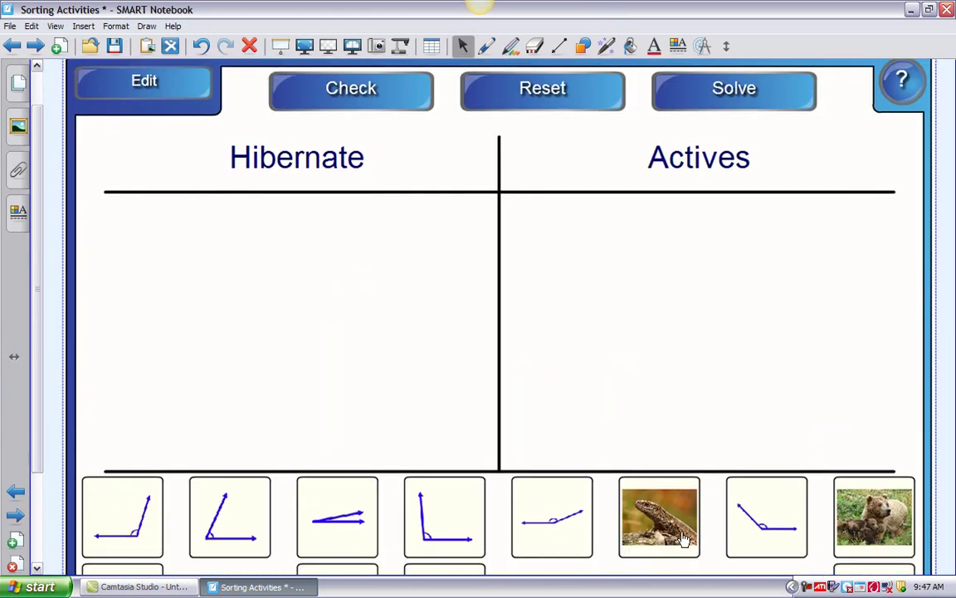
{"action": "left_click_drag", "start_coordinate": [676, 541], "coordinate": [291, 329]}
{"action": "left_click_drag", "start_coordinate": [909, 548], "coordinate": [390, 344]}
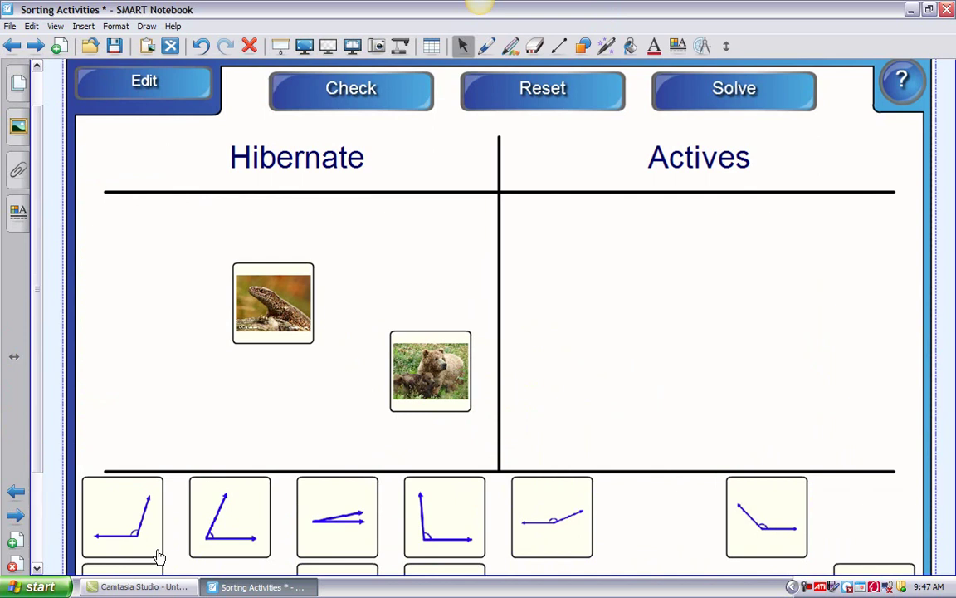
- Go to blank page 3 and drag the Pairs activity from the Gallery's Lesson Activity Toolkit onto it
{"action": "left_click", "coordinate": [23, 97]}
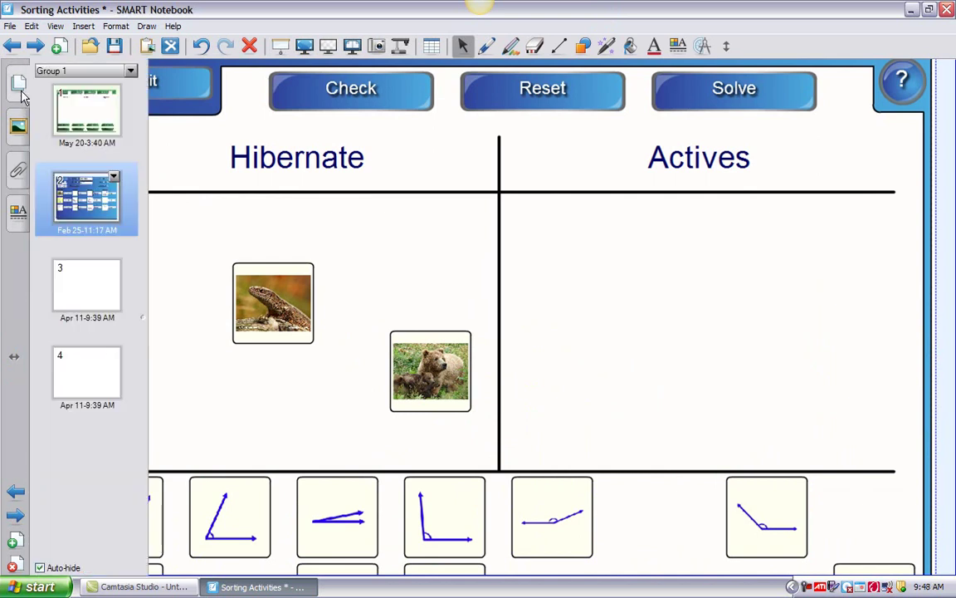
{"action": "left_click", "coordinate": [83, 288]}
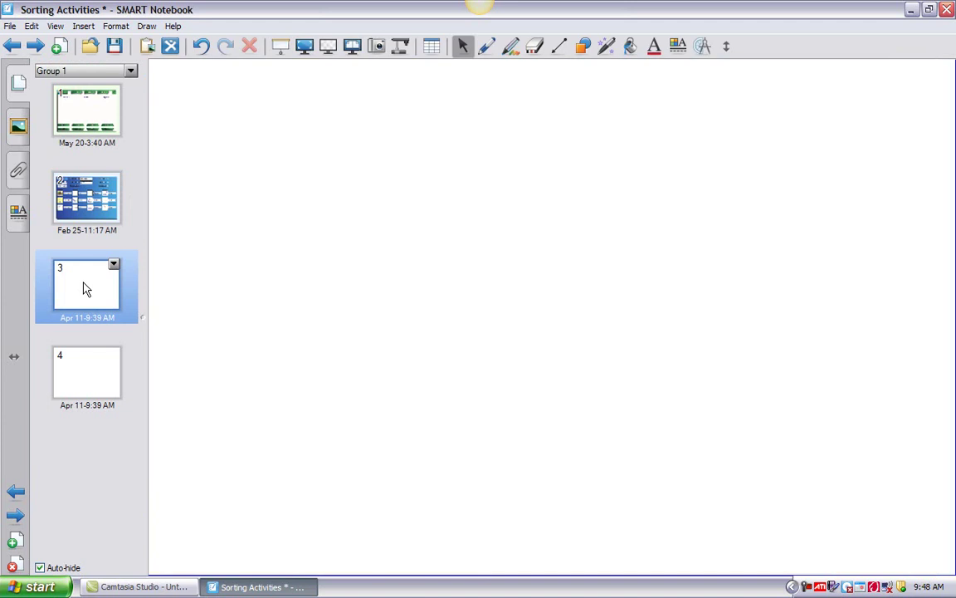
{"action": "left_click", "coordinate": [19, 133]}
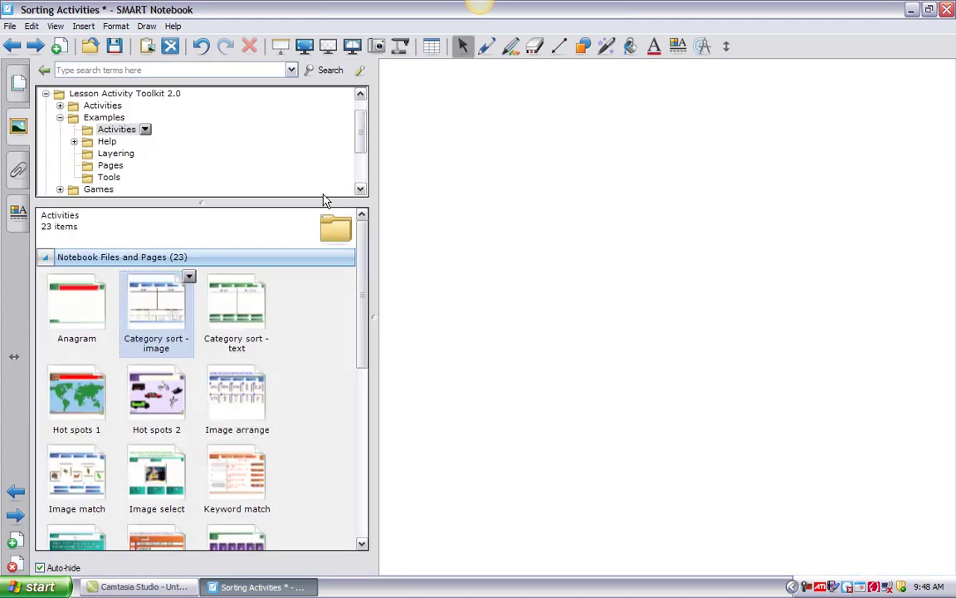
{"action": "left_click_drag", "start_coordinate": [359, 312], "coordinate": [363, 380]}
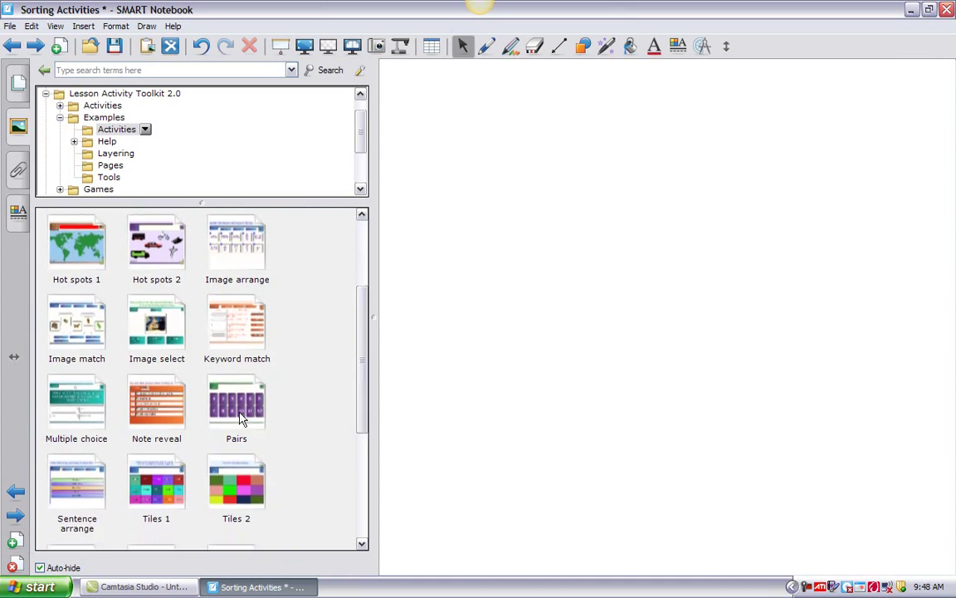
{"action": "left_click_drag", "start_coordinate": [236, 410], "coordinate": [421, 373]}
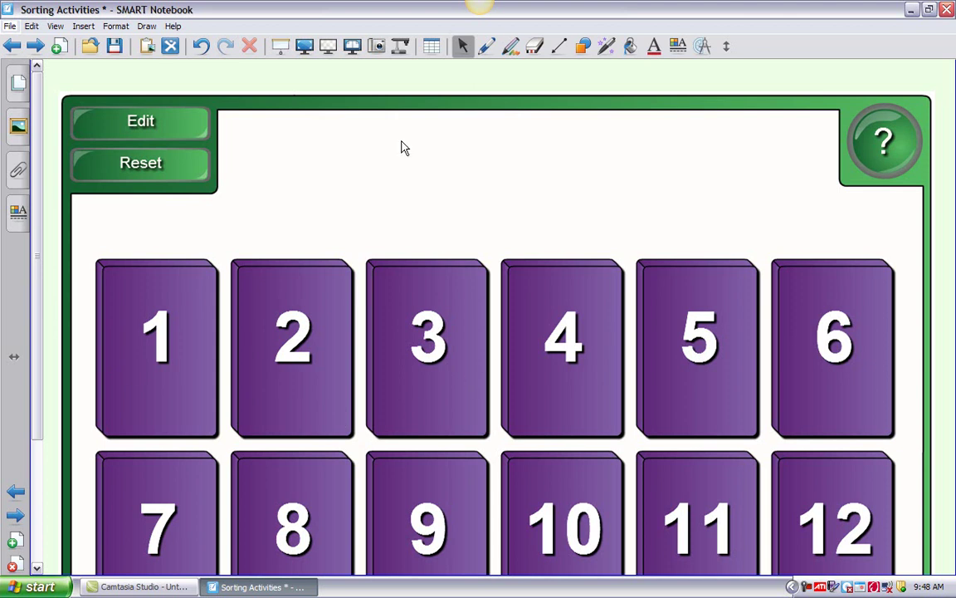
- In full screen, match tiles 3 and 11 (Bear) and 5 and 2 (Frog), then try tiles 6 and 10
{"action": "left_click", "coordinate": [305, 47]}
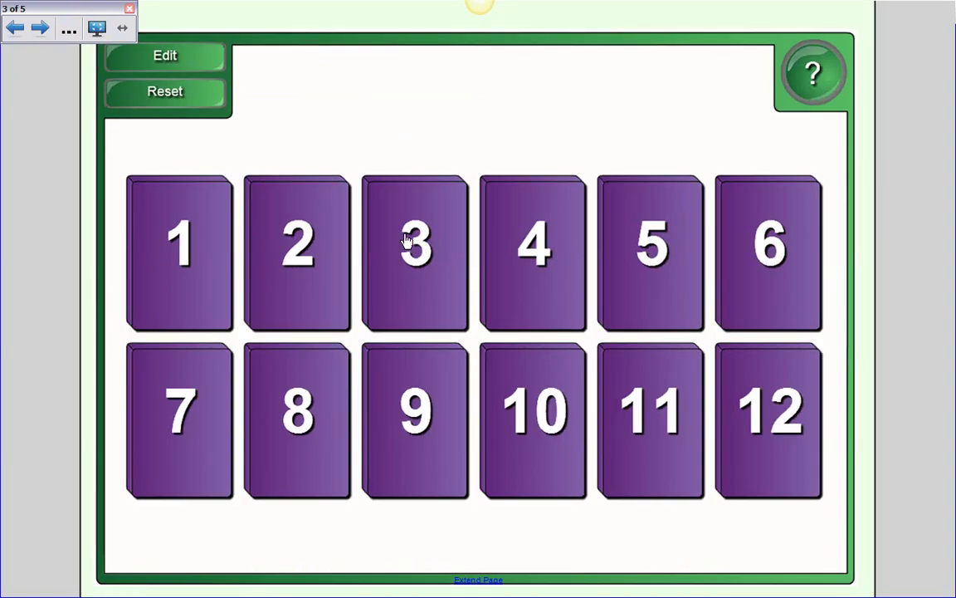
{"action": "left_click", "coordinate": [429, 326]}
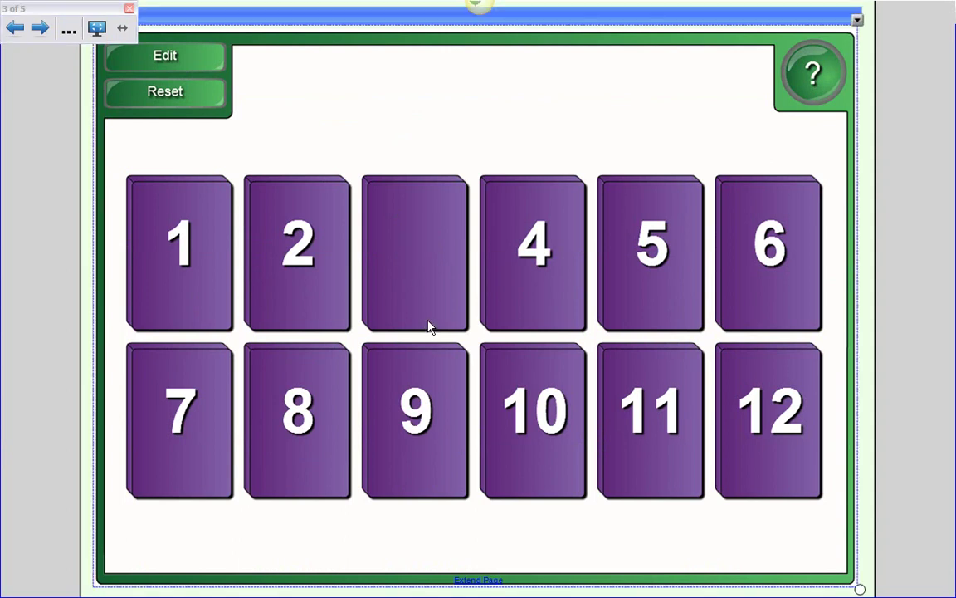
{"action": "left_click", "coordinate": [660, 424]}
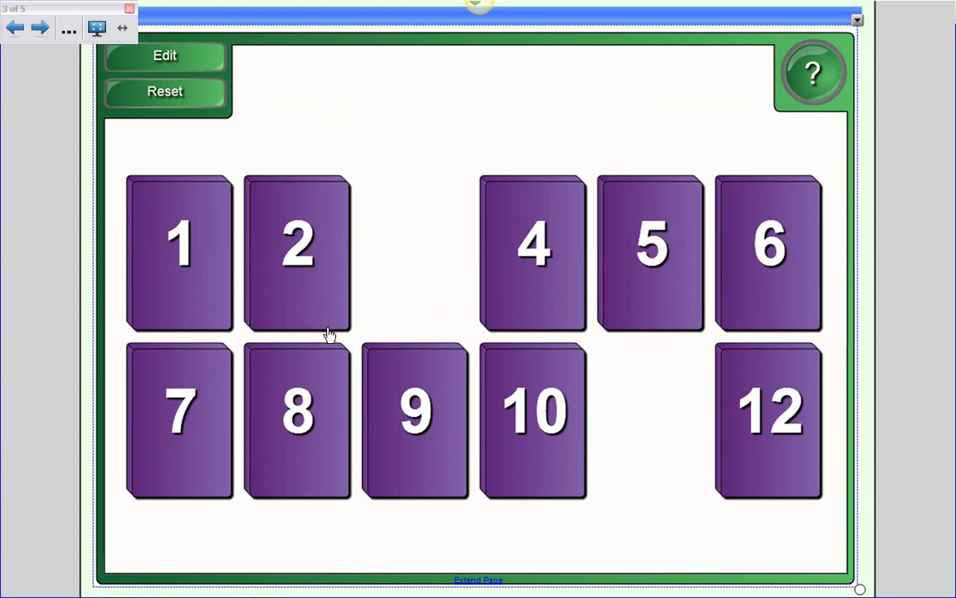
{"action": "left_click", "coordinate": [629, 277]}
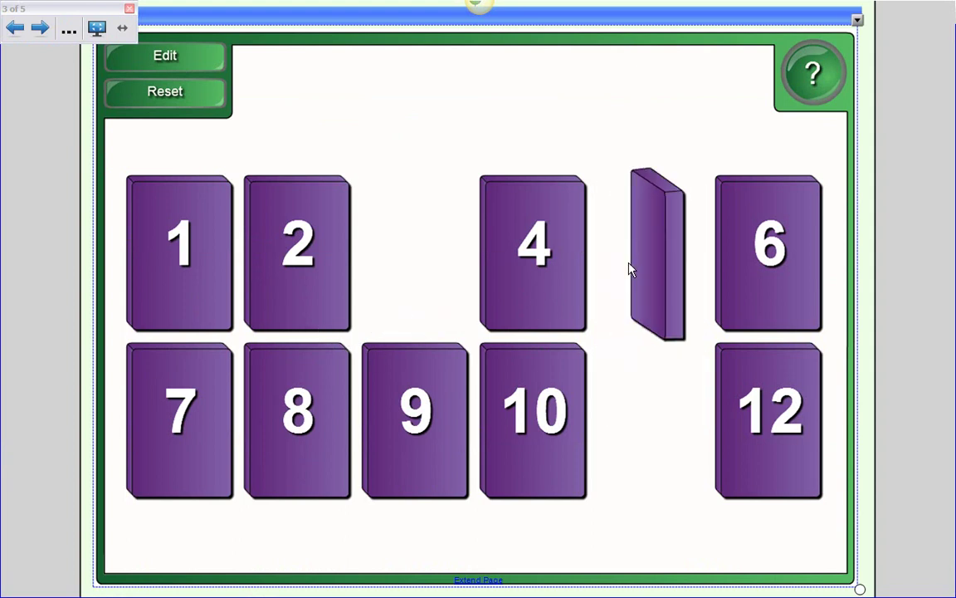
{"action": "left_click", "coordinate": [284, 278]}
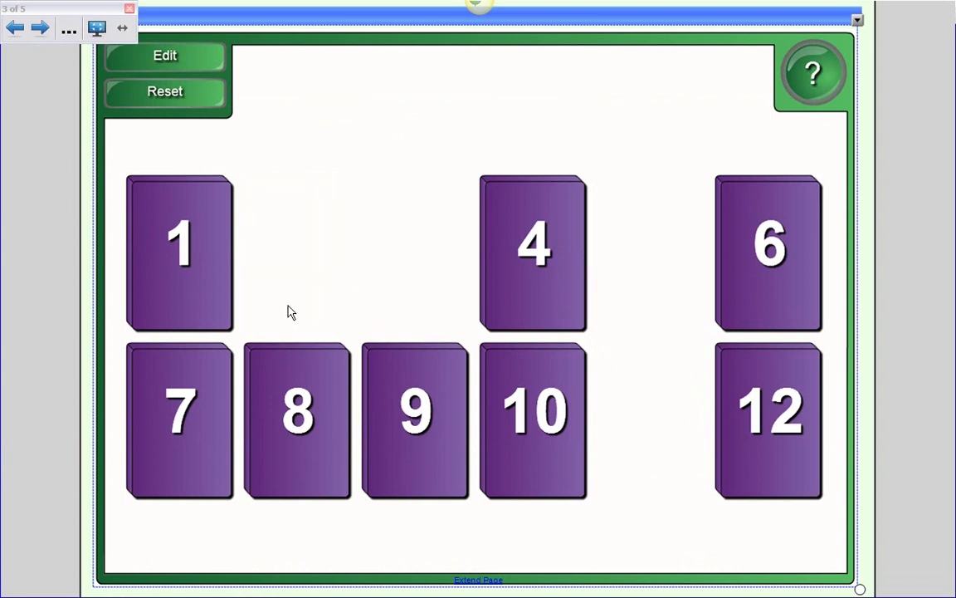
{"action": "left_click", "coordinate": [730, 262]}
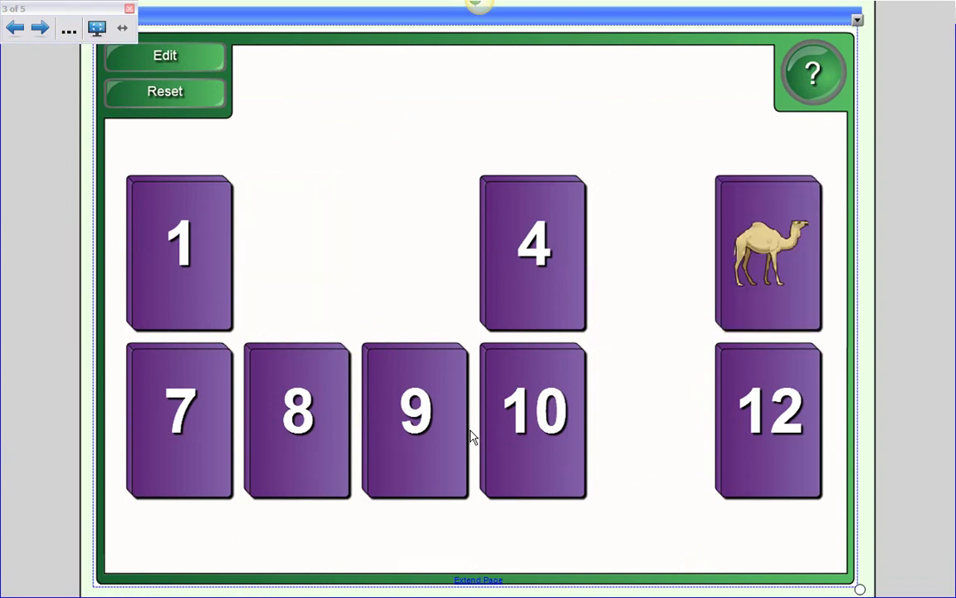
{"action": "left_click", "coordinate": [518, 433]}
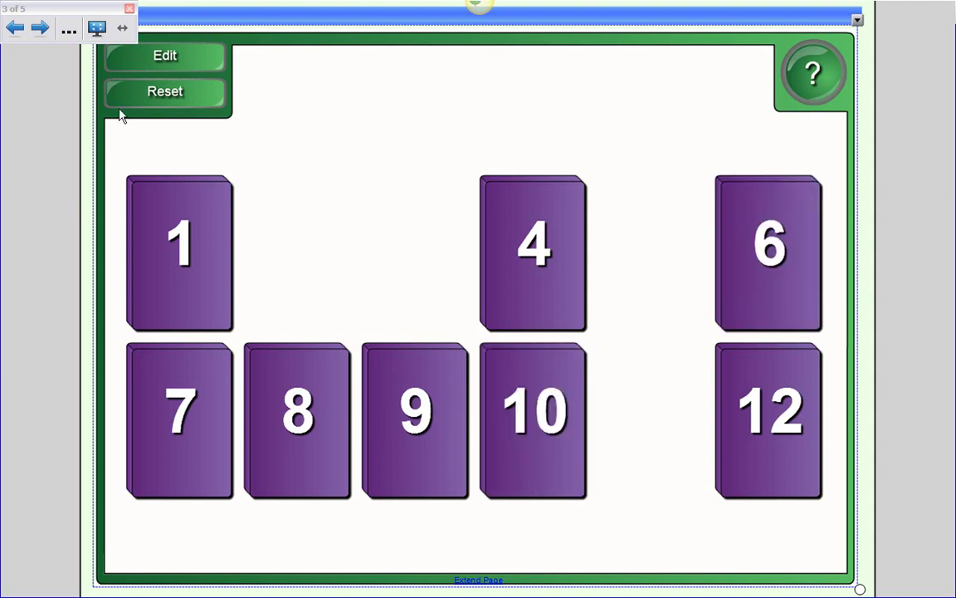
- Open the Pairs game's edit settings, leave full screen, and restore Notebook to a smaller window
{"action": "left_click", "coordinate": [171, 65]}
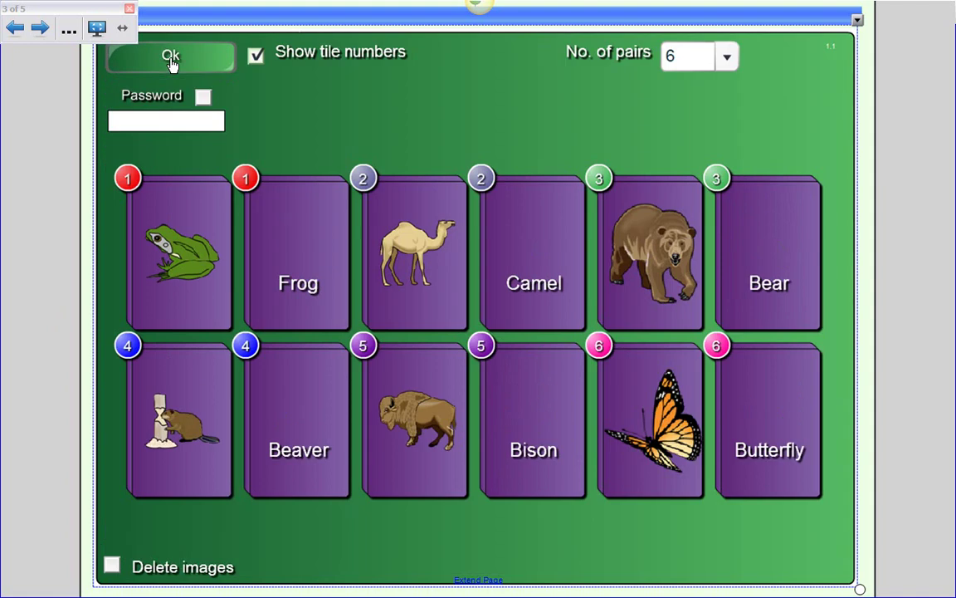
{"action": "left_click", "coordinate": [97, 29]}
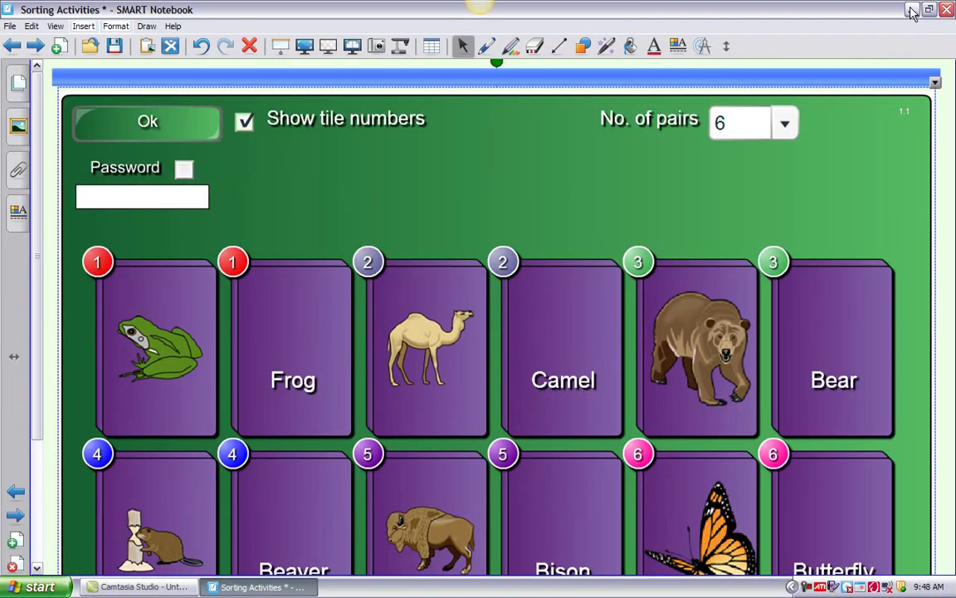
{"action": "left_click", "coordinate": [912, 10]}
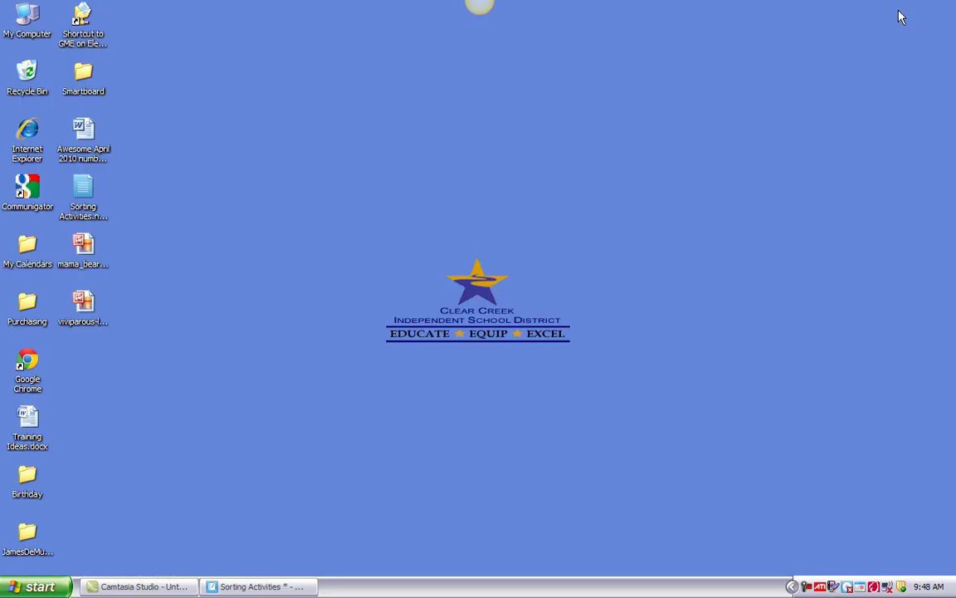
{"action": "left_click", "coordinate": [245, 584]}
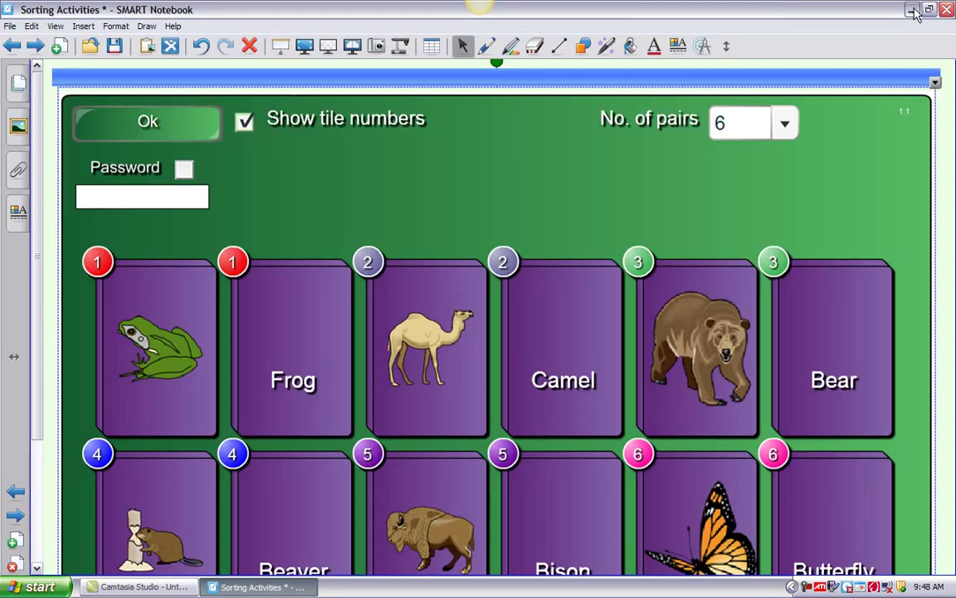
{"action": "left_click", "coordinate": [912, 10]}
{"action": "left_click", "coordinate": [261, 585]}
{"action": "left_click", "coordinate": [7, 9]}
{"action": "left_click", "coordinate": [20, 11]}
{"action": "left_click", "coordinate": [929, 10]}
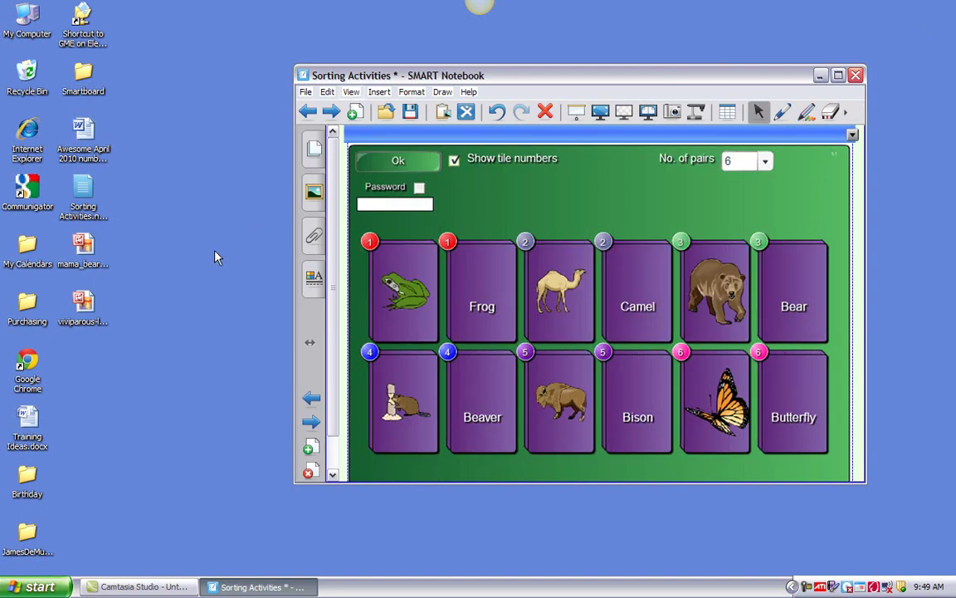
- Add the lizard photo, rename the Frog tile to Lizard, swap in the bear photo, and maximize Notebook
{"action": "left_click_drag", "start_coordinate": [85, 310], "coordinate": [392, 289]}
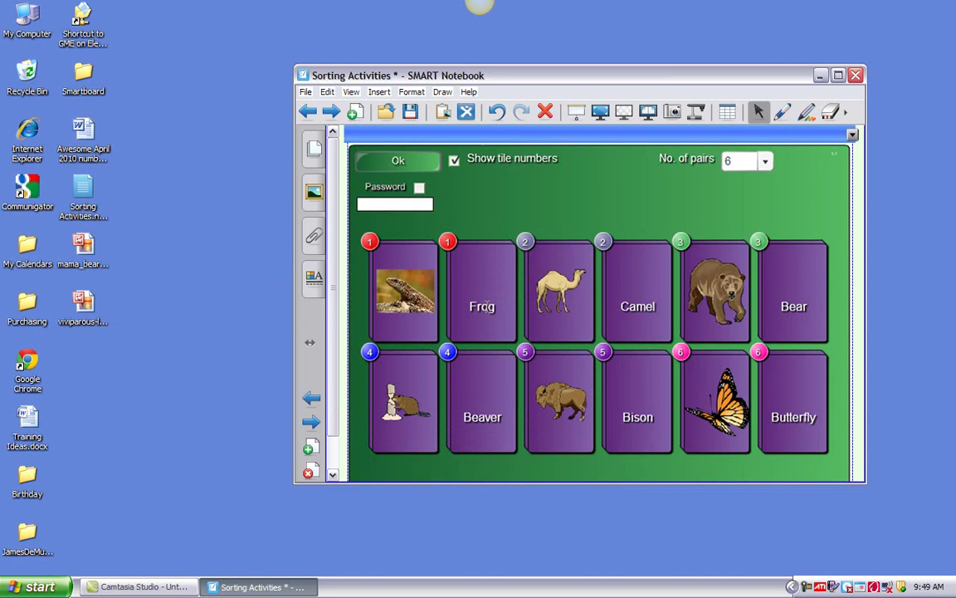
{"action": "left_click_drag", "start_coordinate": [497, 307], "coordinate": [465, 308]}
{"action": "type", "text": "Lizard"}
{"action": "left_click_drag", "start_coordinate": [695, 284], "coordinate": [709, 289]}
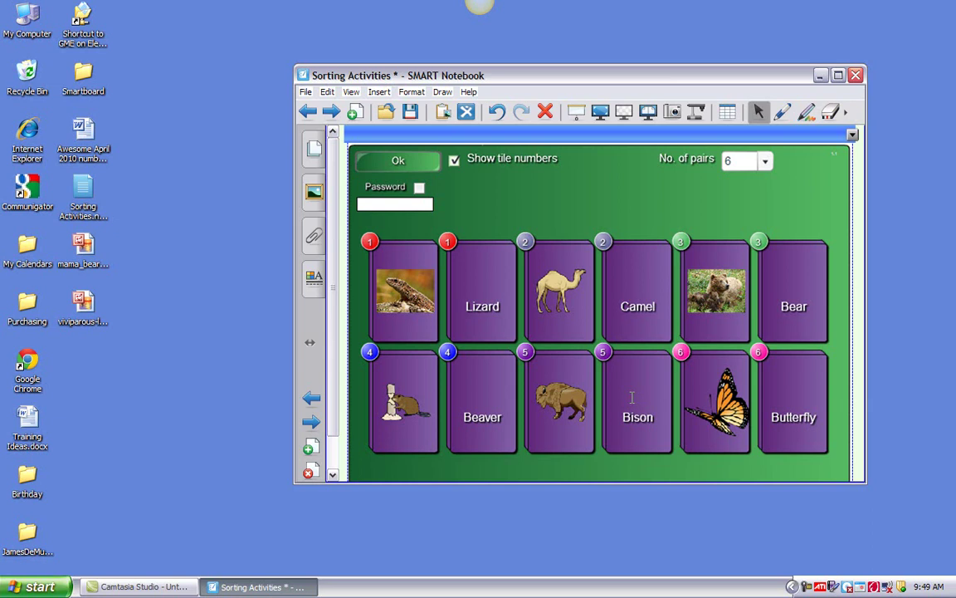
{"action": "left_click", "coordinate": [838, 76]}
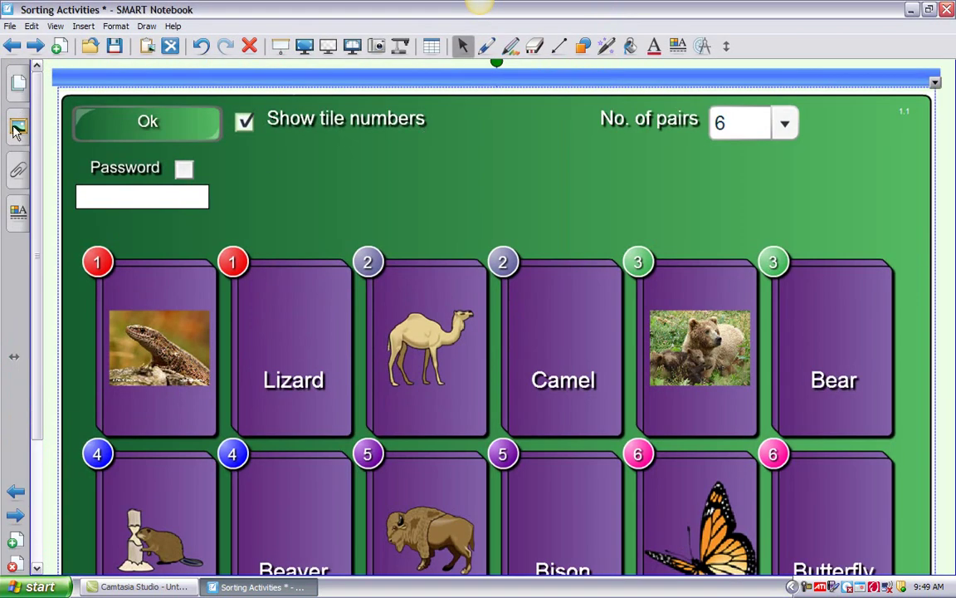
- Go to blank page 4 and drag 'Vortex sort - text' from the Lesson Activity Toolkit Gallery onto it
{"action": "left_click", "coordinate": [18, 86]}
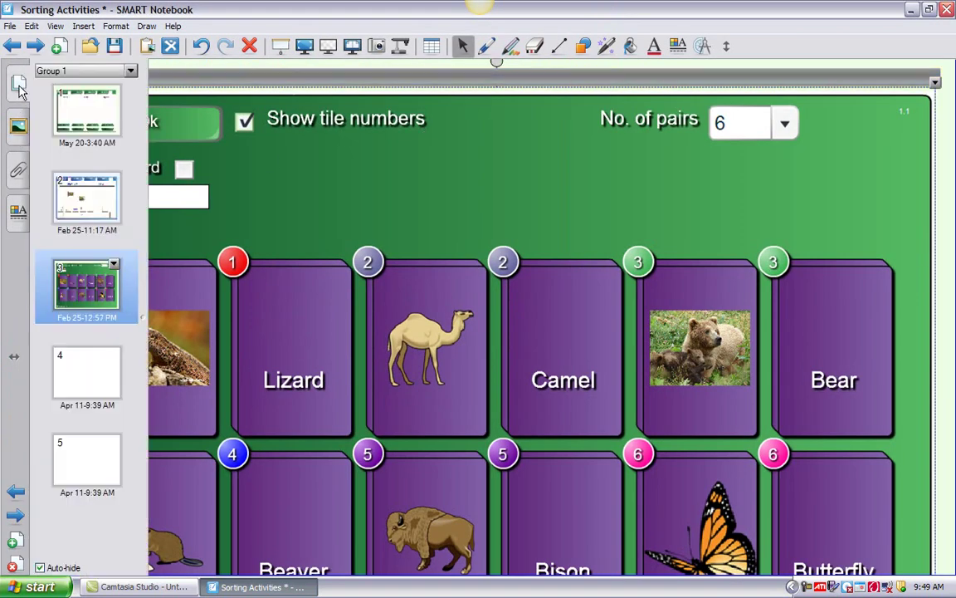
{"action": "left_click", "coordinate": [90, 369]}
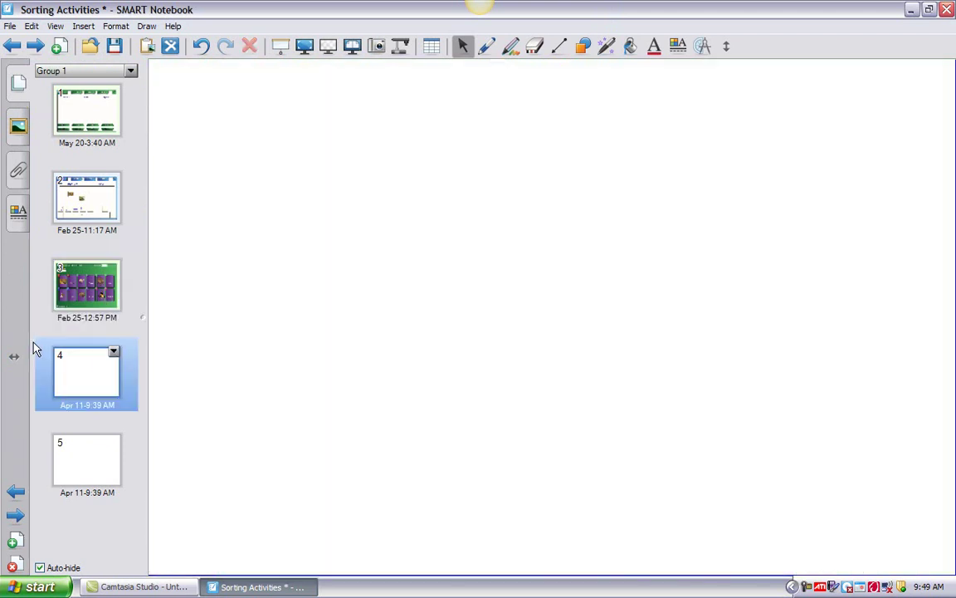
{"action": "left_click", "coordinate": [18, 125]}
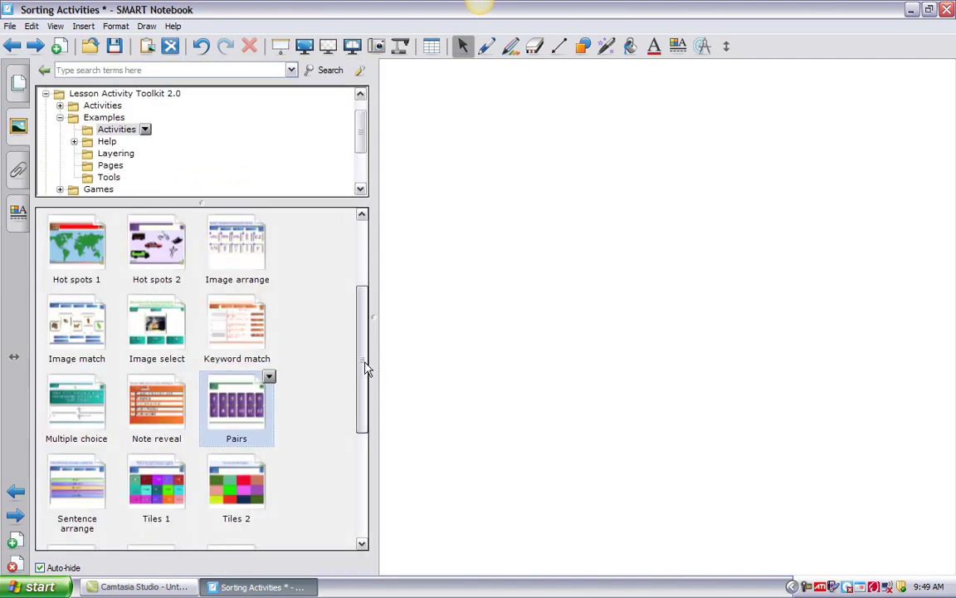
{"action": "left_click_drag", "start_coordinate": [365, 369], "coordinate": [363, 471]}
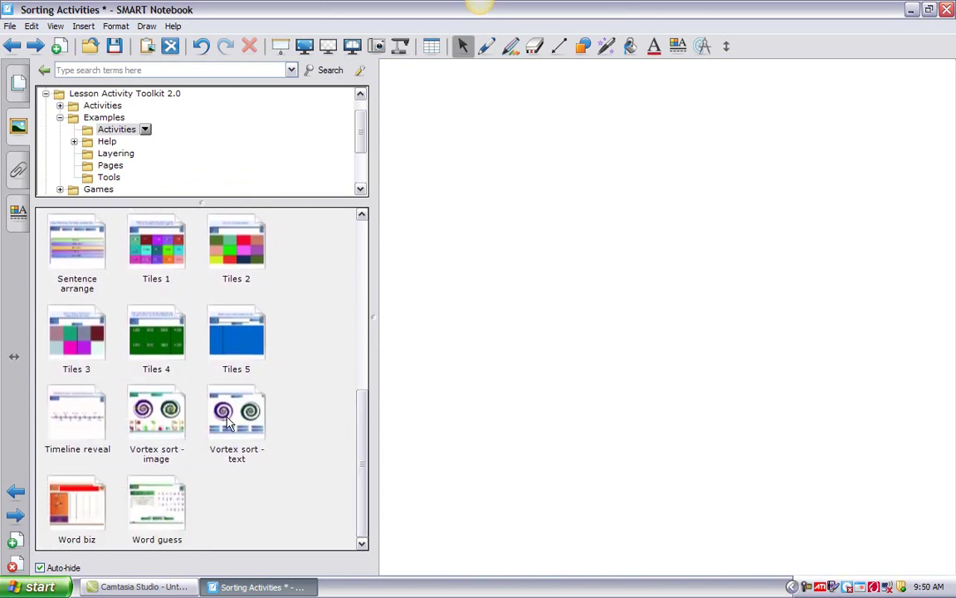
{"action": "left_click_drag", "start_coordinate": [229, 423], "coordinate": [440, 387]}
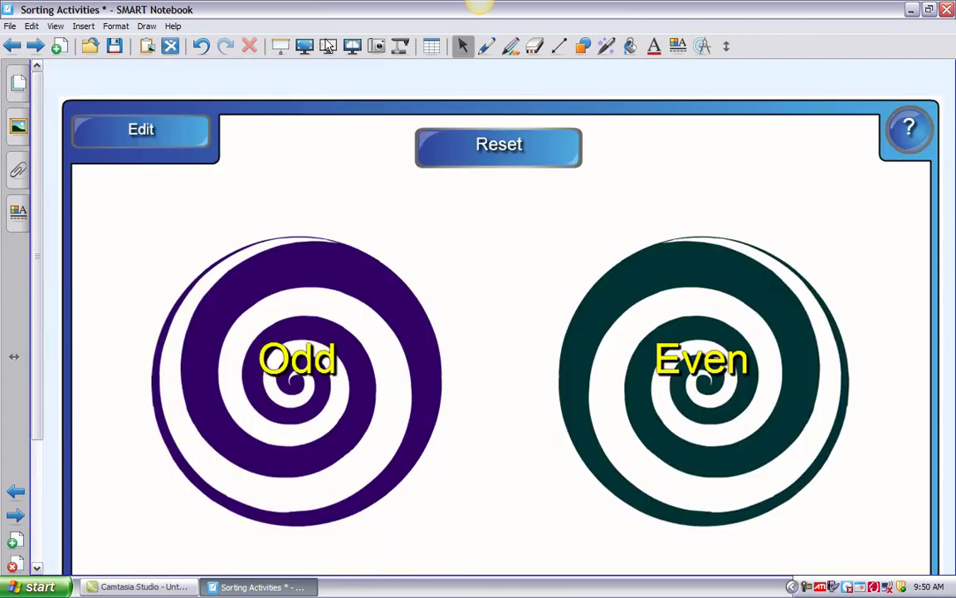
- Present the Odd/Even vortex sort full screen and drag 3 and 7 onto the spirals
{"action": "left_click", "coordinate": [306, 47]}
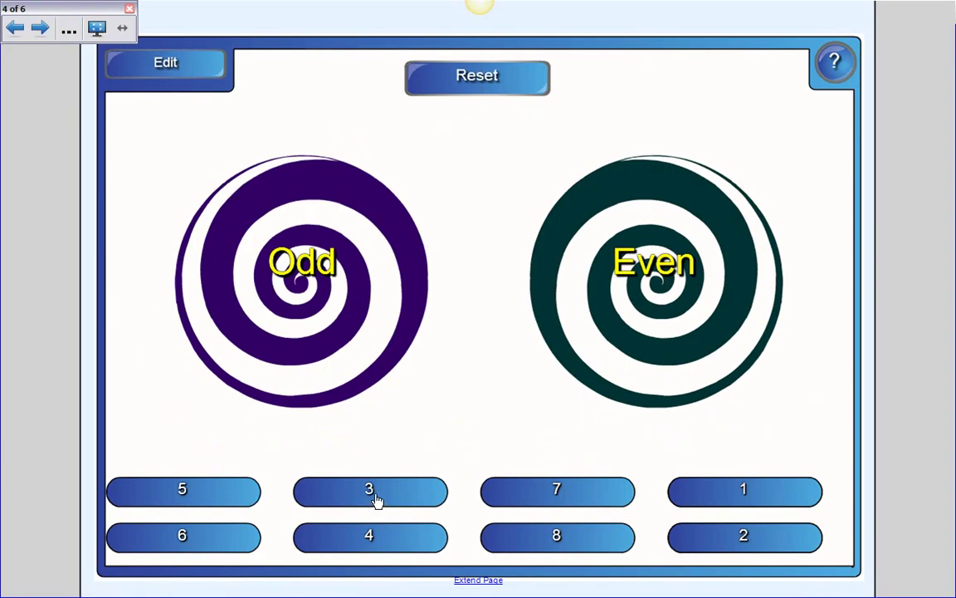
{"action": "left_click_drag", "start_coordinate": [411, 493], "coordinate": [307, 255]}
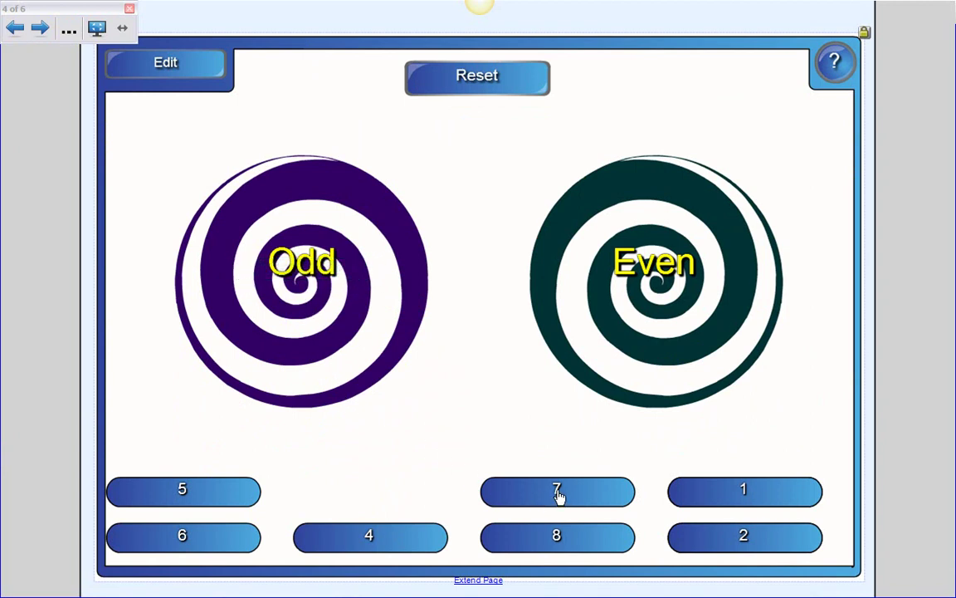
{"action": "left_click_drag", "start_coordinate": [558, 493], "coordinate": [638, 289]}
- In the vortex sort's setup form, rename the two spirals from Odd and Even to Verb and Noun
{"action": "left_click", "coordinate": [166, 64]}
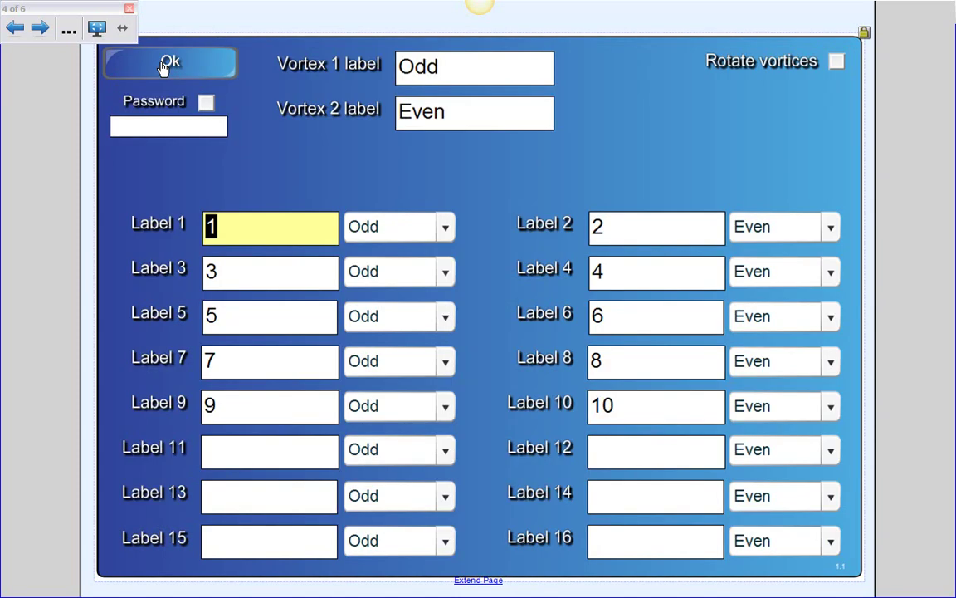
{"action": "left_click", "coordinate": [469, 74]}
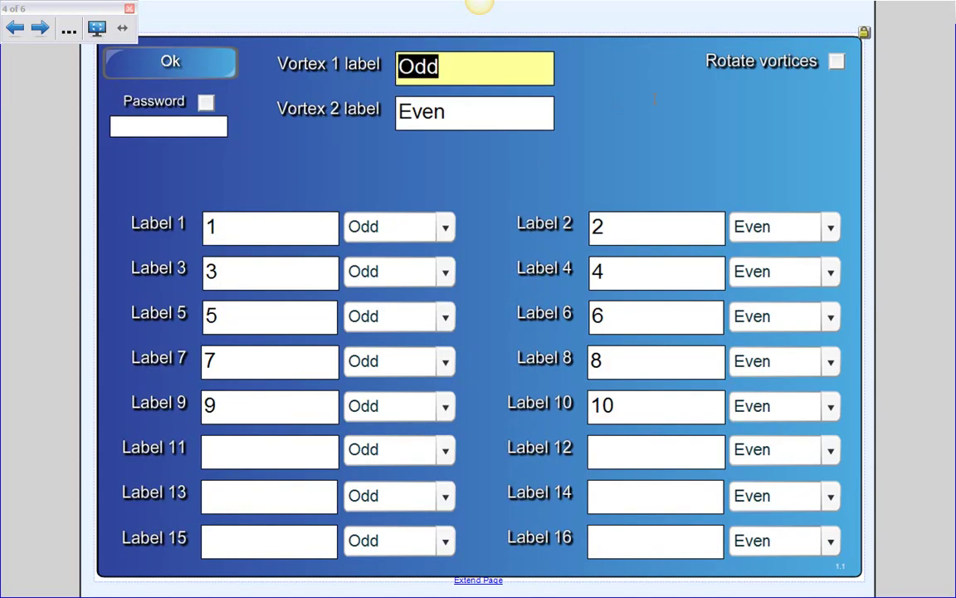
{"action": "key", "text": "BackSpace"}
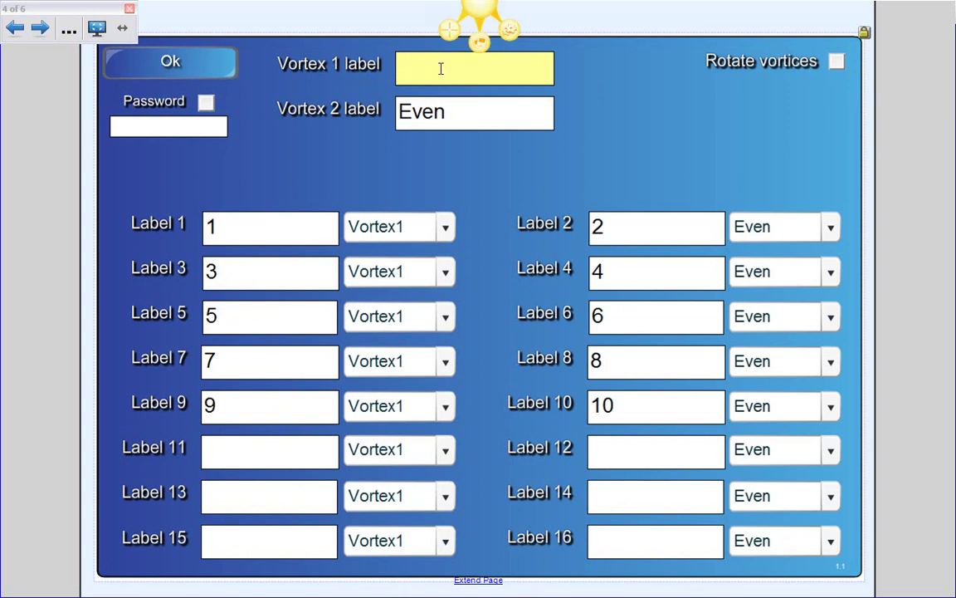
{"action": "type", "text": "Verbv"}
{"action": "key", "text": "BackSpace"}
{"action": "left_click_drag", "start_coordinate": [470, 103], "coordinate": [397, 95]}
{"action": "type", "text": "Noun"}
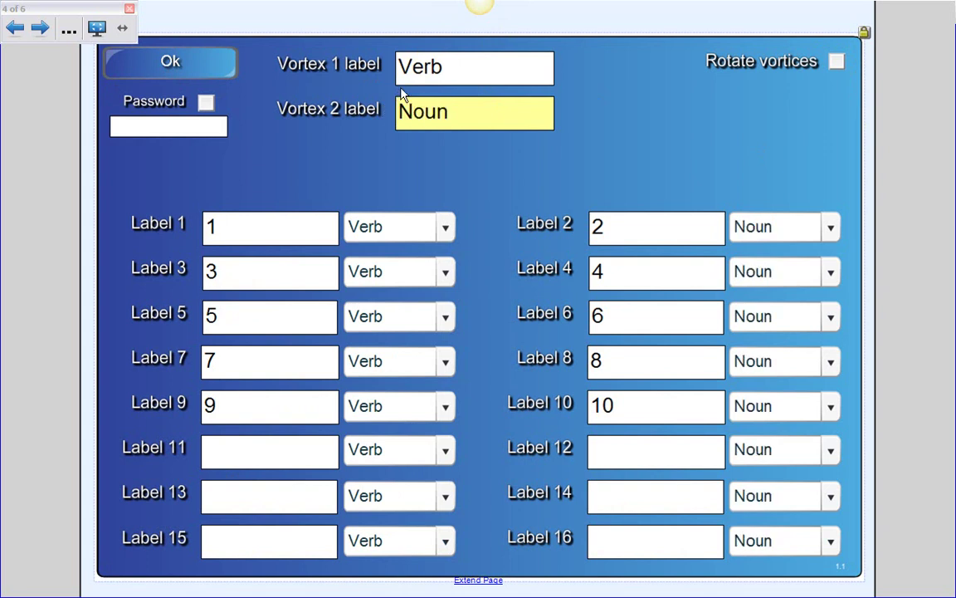
- Set Label 1 to Cat as a Noun and clear the Label 3 value
{"action": "left_click", "coordinate": [213, 236]}
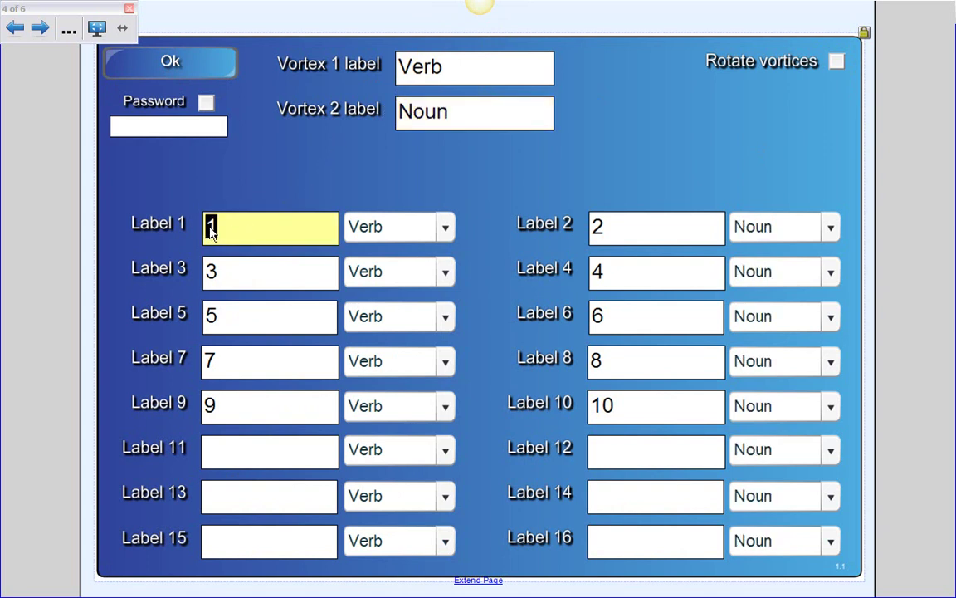
{"action": "type", "text": "Cat"}
{"action": "left_click", "coordinate": [450, 238]}
{"action": "left_click", "coordinate": [424, 292]}
{"action": "left_click", "coordinate": [239, 269]}
{"action": "key", "text": "BackSpace"}
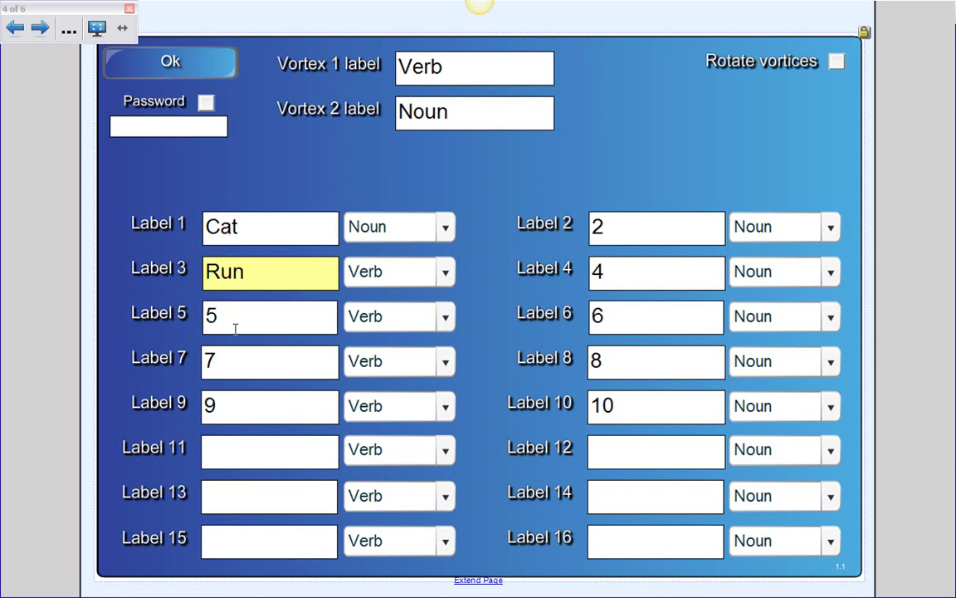
- Enter Jump for Label 5 and Dog for Label 7 as a Noun, then apply the labels
{"action": "left_click", "coordinate": [244, 323]}
{"action": "type", "text": "Jump"}
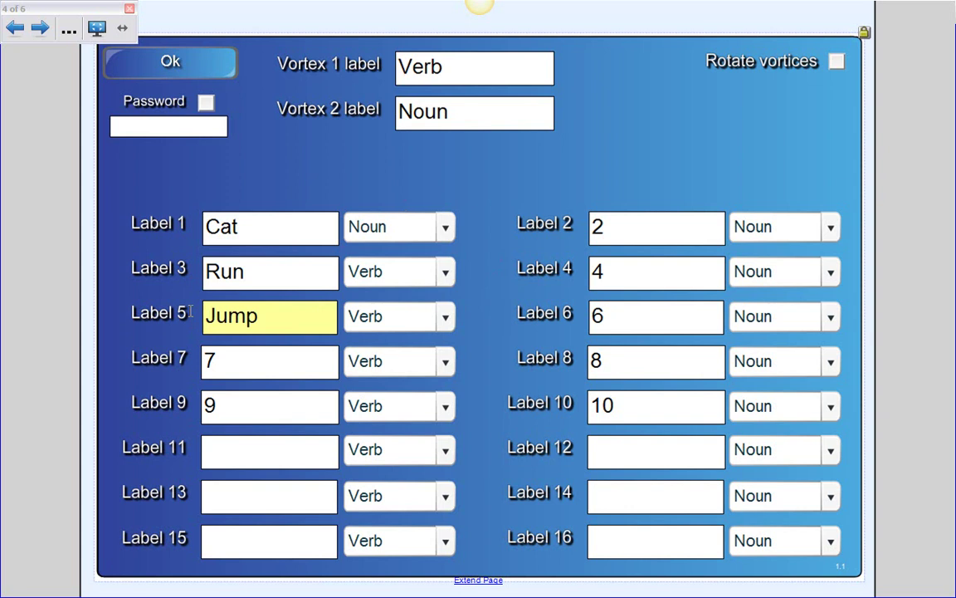
{"action": "left_click", "coordinate": [266, 362]}
{"action": "type", "text": "Dio"}
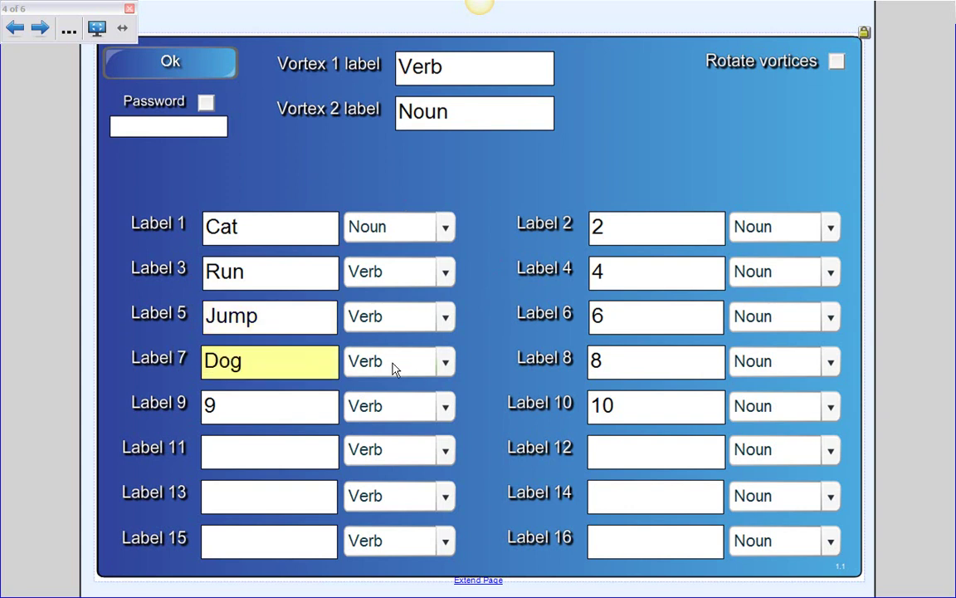
{"action": "left_click", "coordinate": [446, 364]}
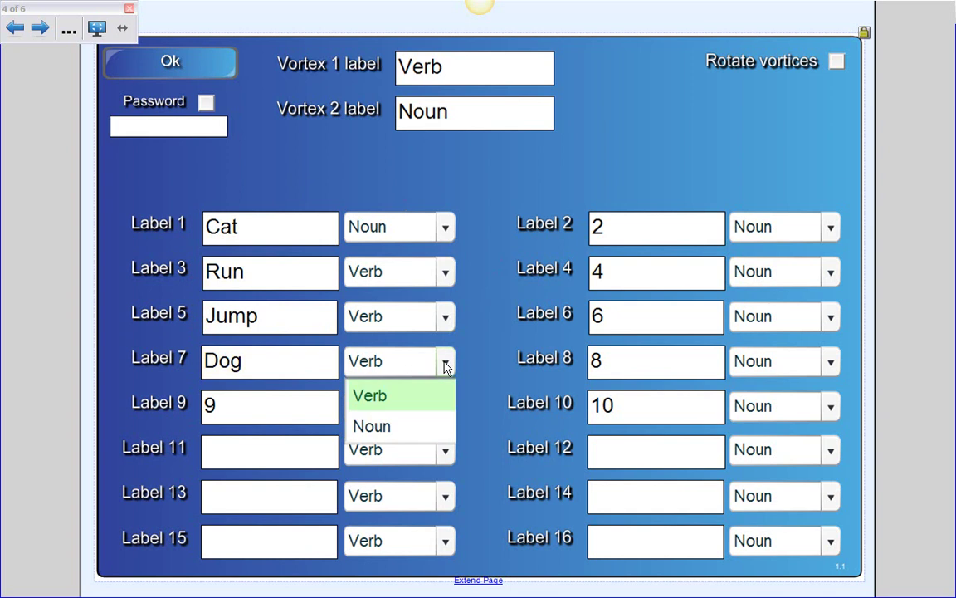
{"action": "left_click", "coordinate": [391, 430]}
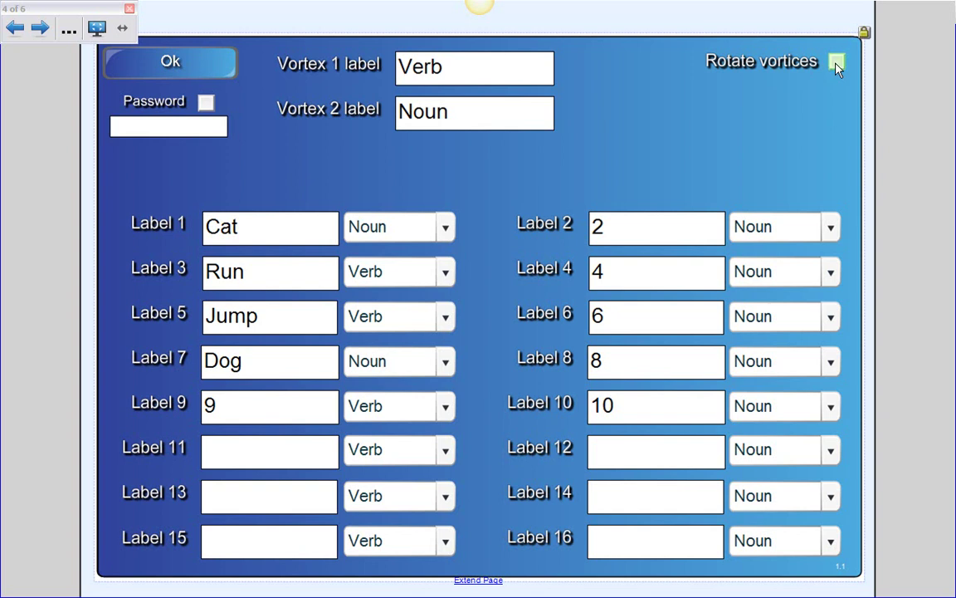
{"action": "left_click", "coordinate": [188, 60]}
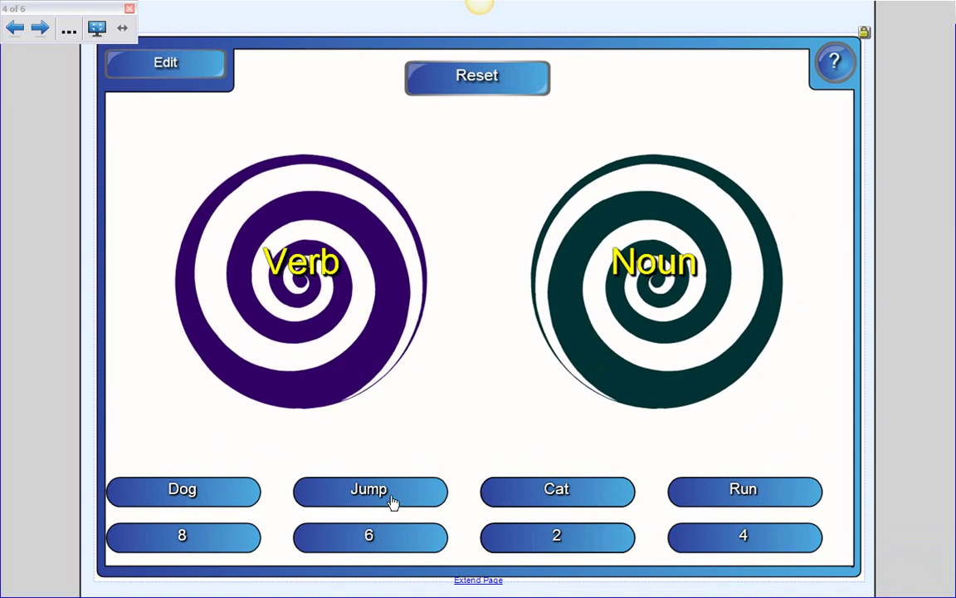
- Test the activity by sorting the Jump tile into Verb and the Dog tile into Noun
{"action": "left_click_drag", "start_coordinate": [390, 498], "coordinate": [315, 301]}
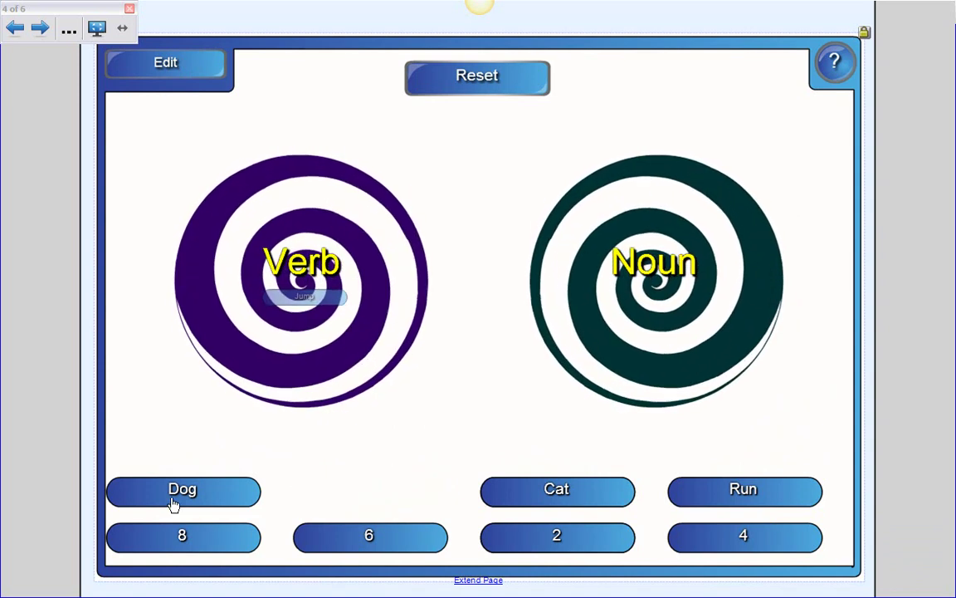
{"action": "left_click_drag", "start_coordinate": [175, 504], "coordinate": [675, 303]}
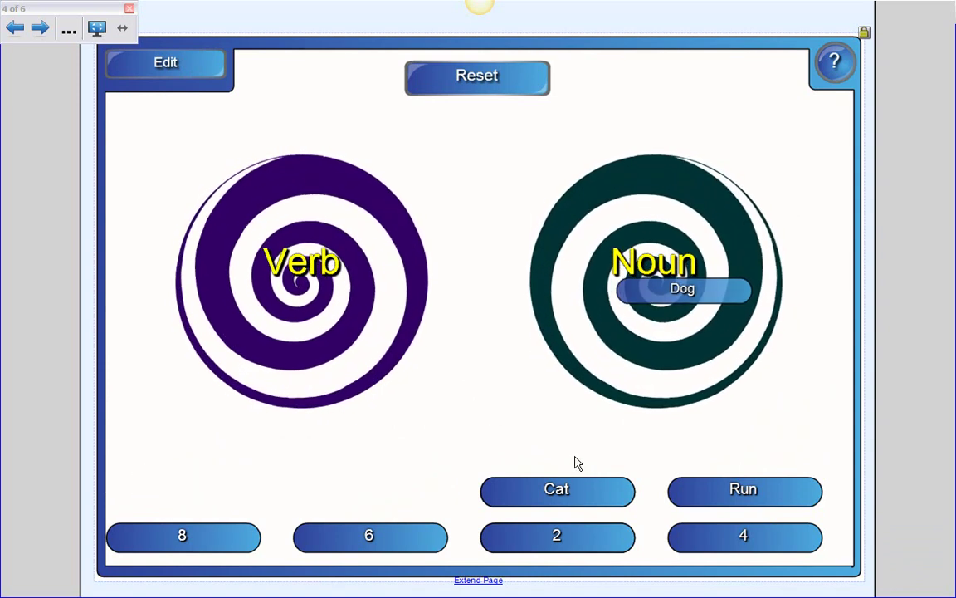
{"action": "left_click_drag", "start_coordinate": [539, 495], "coordinate": [305, 297]}
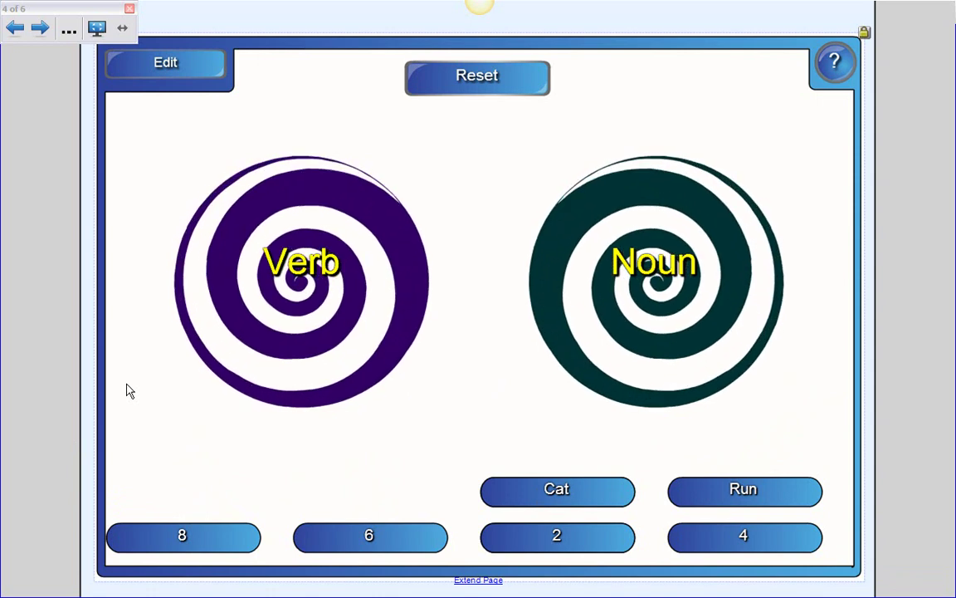
- Exit full screen, go to blank page 5 and show the Gallery's Lesson Activity Toolkit activities
{"action": "left_click", "coordinate": [97, 30]}
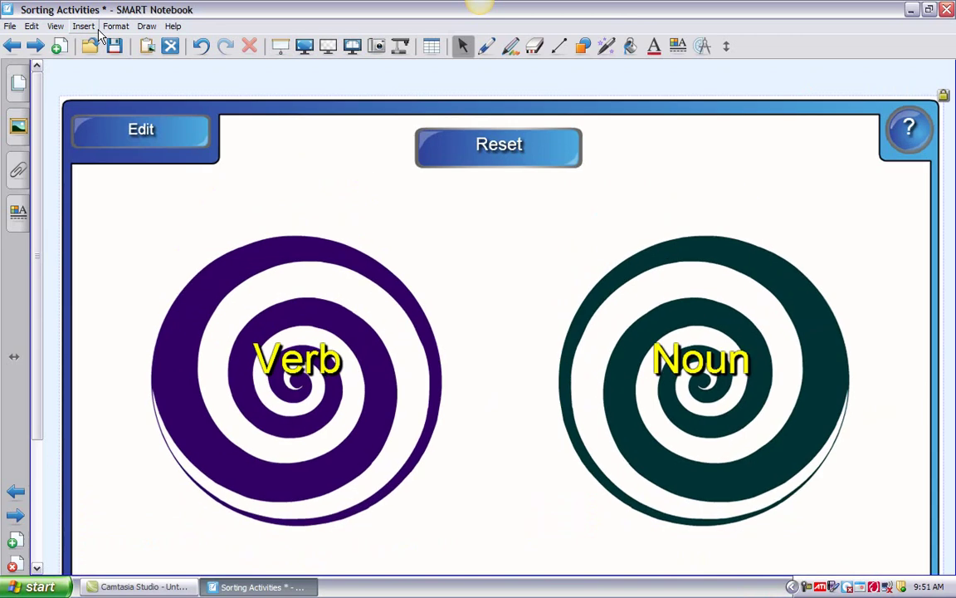
{"action": "left_click", "coordinate": [18, 129]}
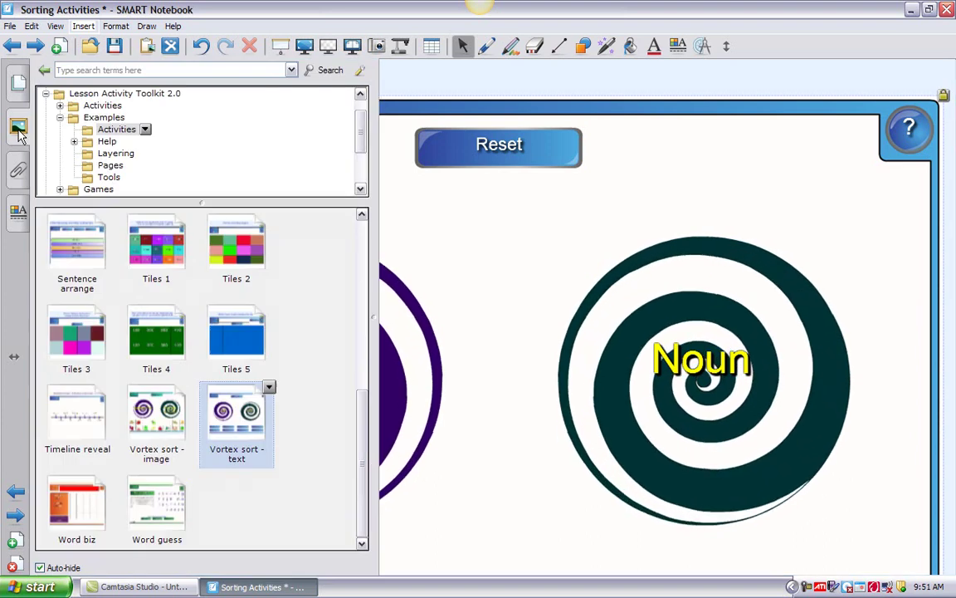
{"action": "left_click", "coordinate": [18, 83]}
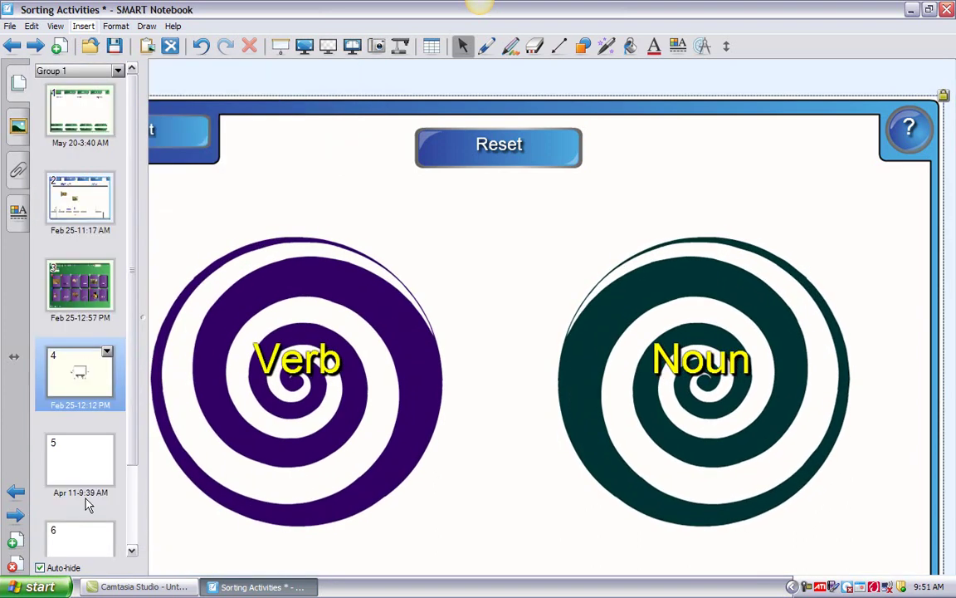
{"action": "left_click", "coordinate": [85, 464]}
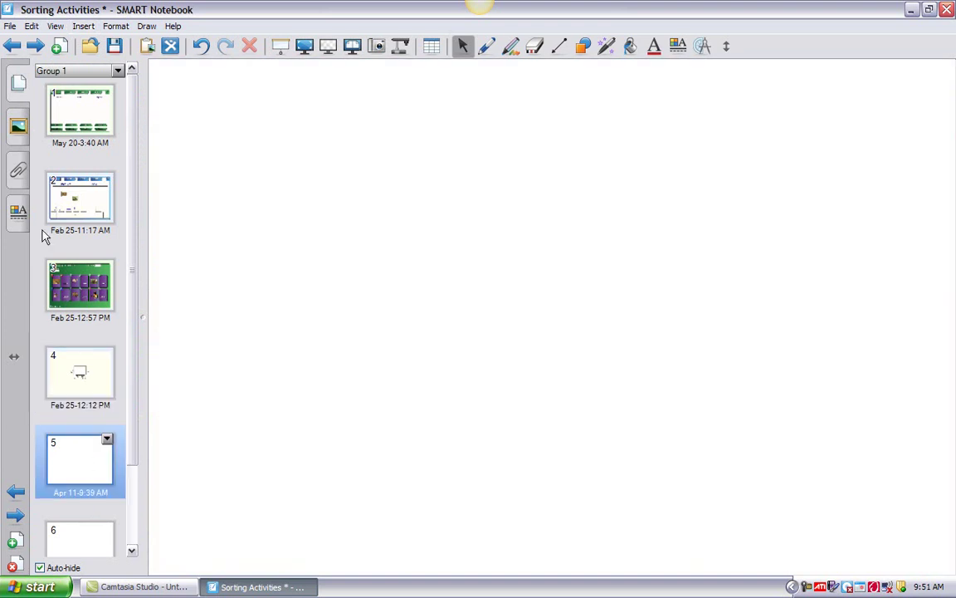
{"action": "left_click", "coordinate": [18, 127]}
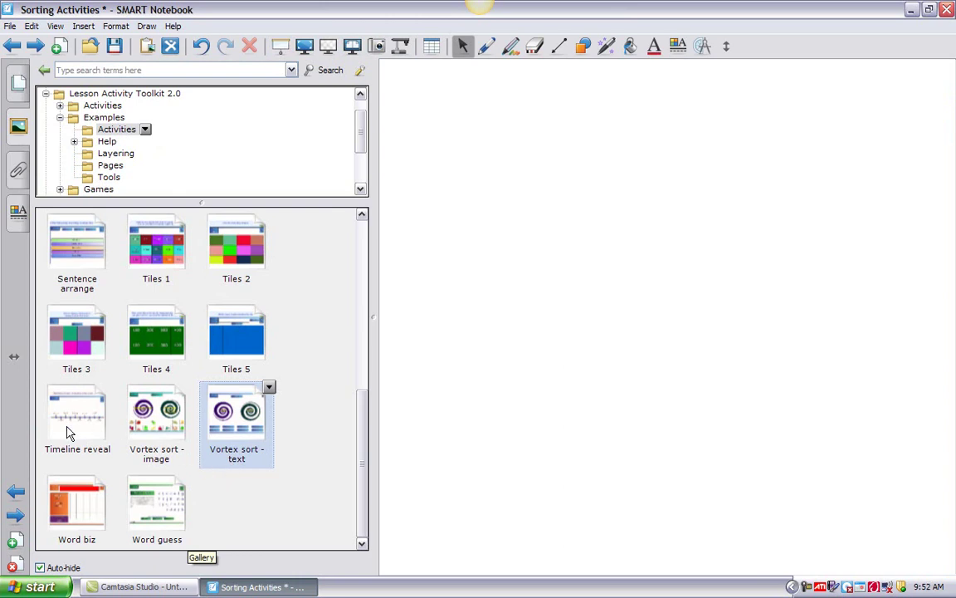
- Add the Timeline reveal activity to page 5 and collapse the side panel to view it
{"action": "left_click_drag", "start_coordinate": [69, 432], "coordinate": [474, 348]}
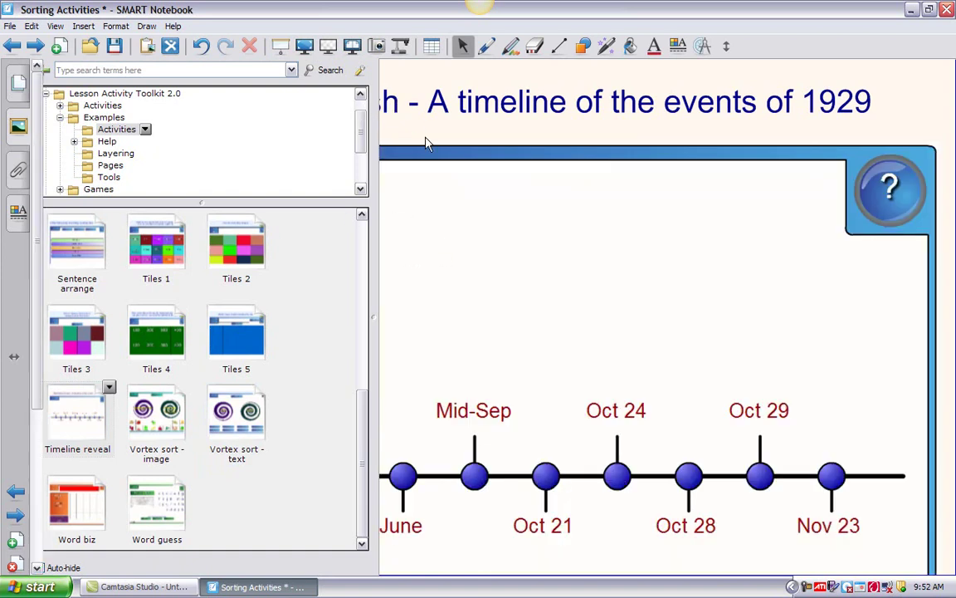
{"action": "left_click", "coordinate": [427, 143]}
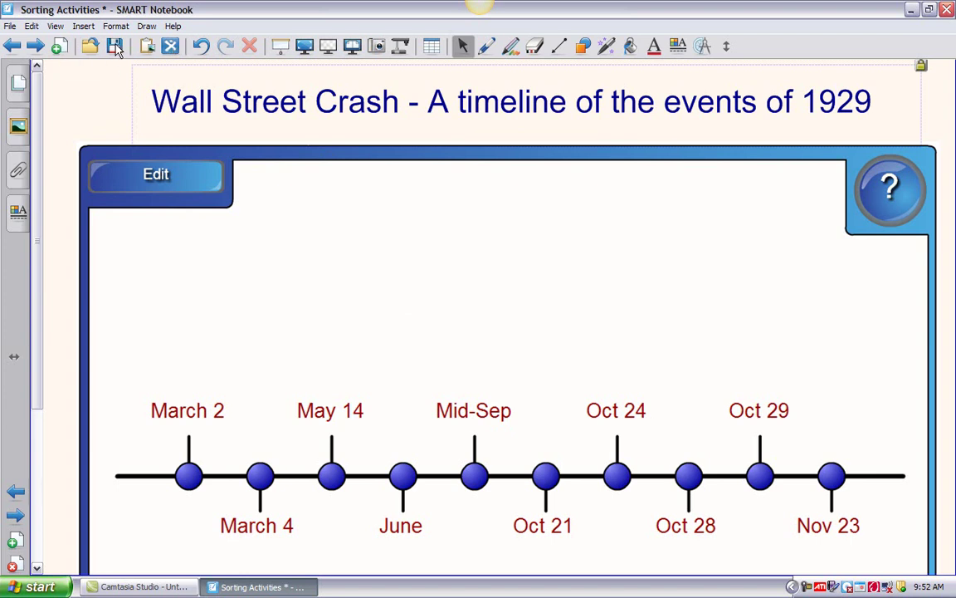
- In full screen, reveal the June and Oct 24 Black Thursday event descriptions, then exit full screen
{"action": "left_click", "coordinate": [304, 45]}
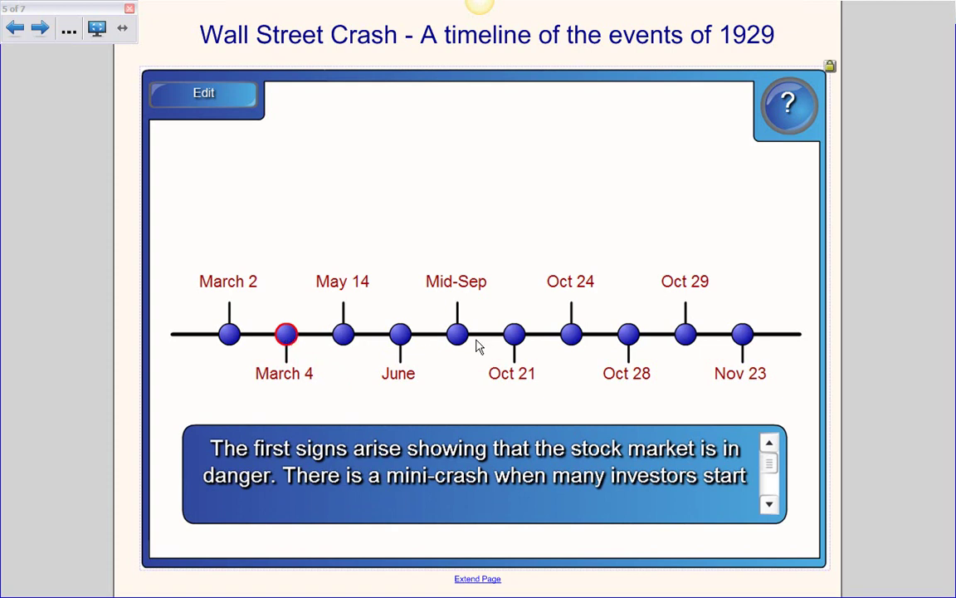
{"action": "left_click_drag", "start_coordinate": [771, 461], "coordinate": [770, 491]}
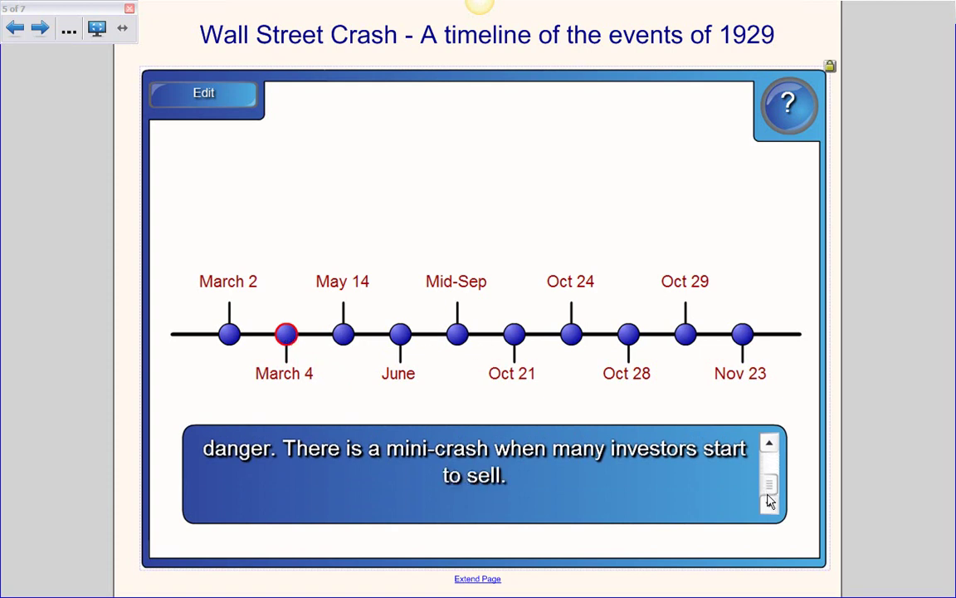
{"action": "left_click", "coordinate": [410, 340]}
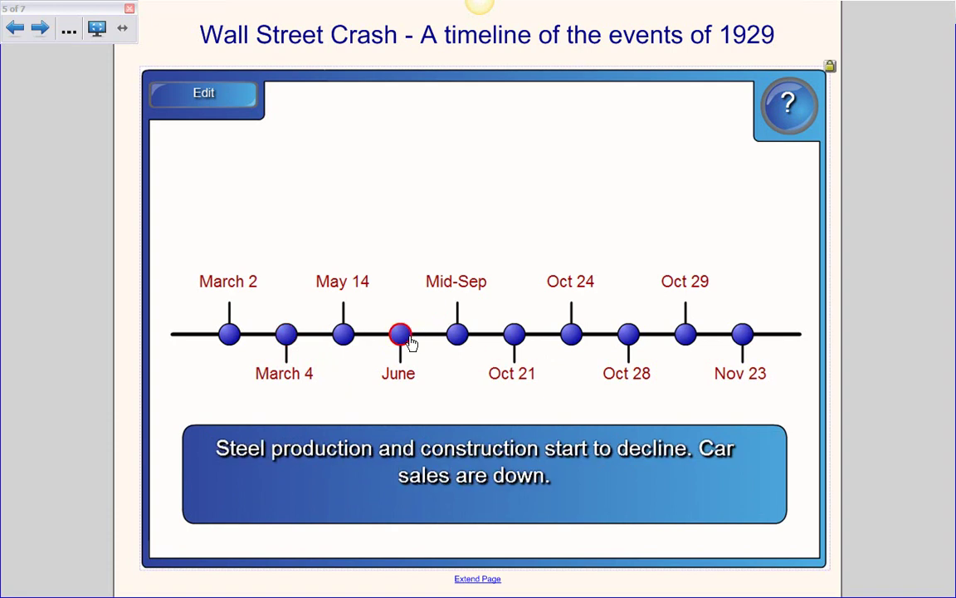
{"action": "left_click", "coordinate": [571, 339]}
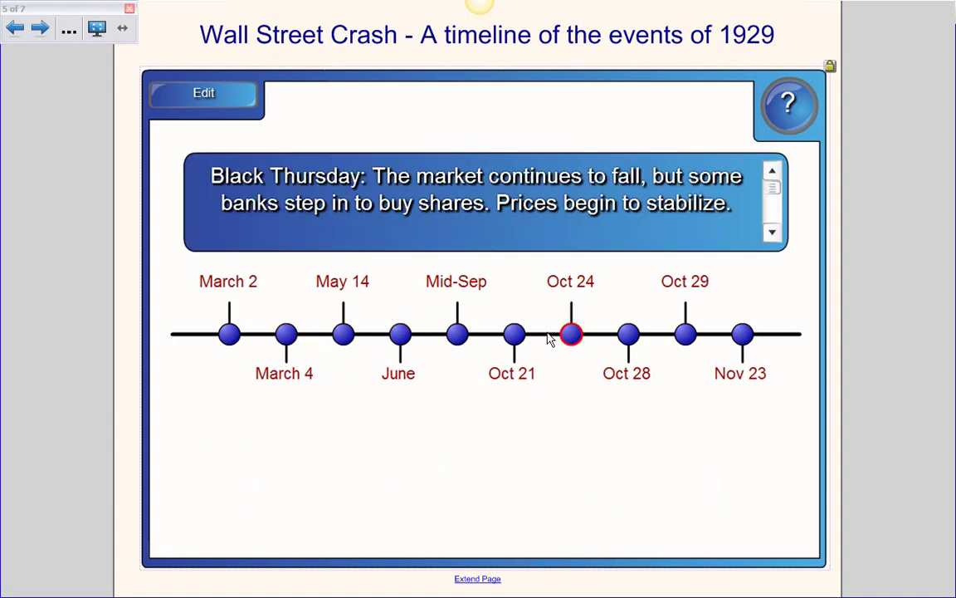
{"action": "left_click", "coordinate": [98, 29]}
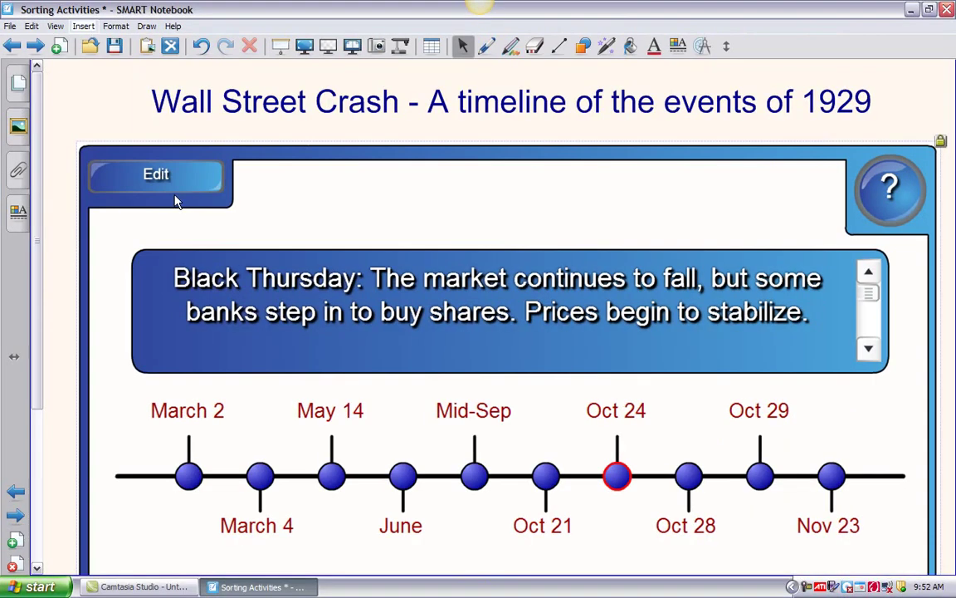
- Change the timeline's first date to April 1912 with the description Titanic Sunk
{"action": "left_click", "coordinate": [166, 180]}
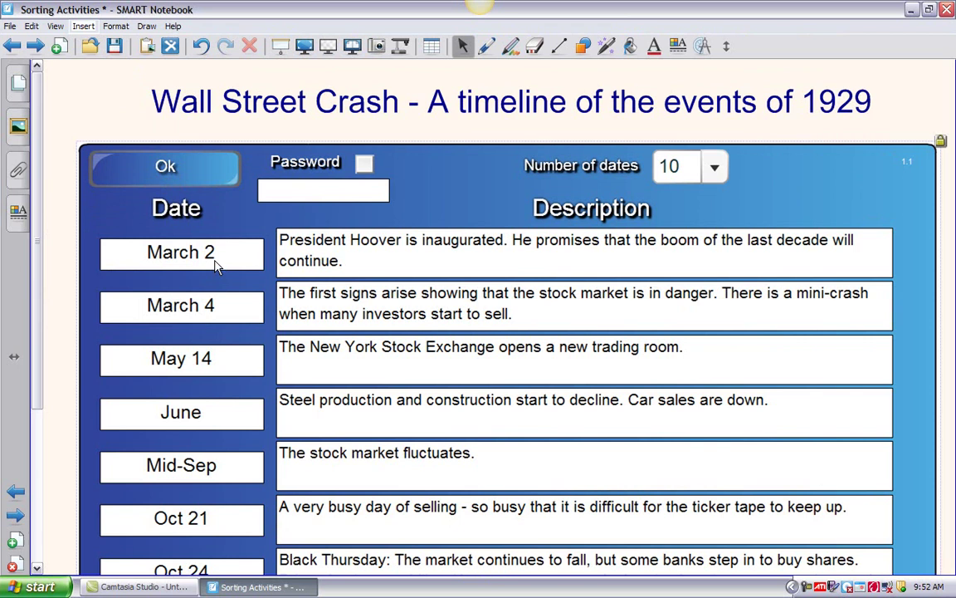
{"action": "left_click_drag", "start_coordinate": [231, 254], "coordinate": [72, 240]}
{"action": "type", "text": "Ap"}
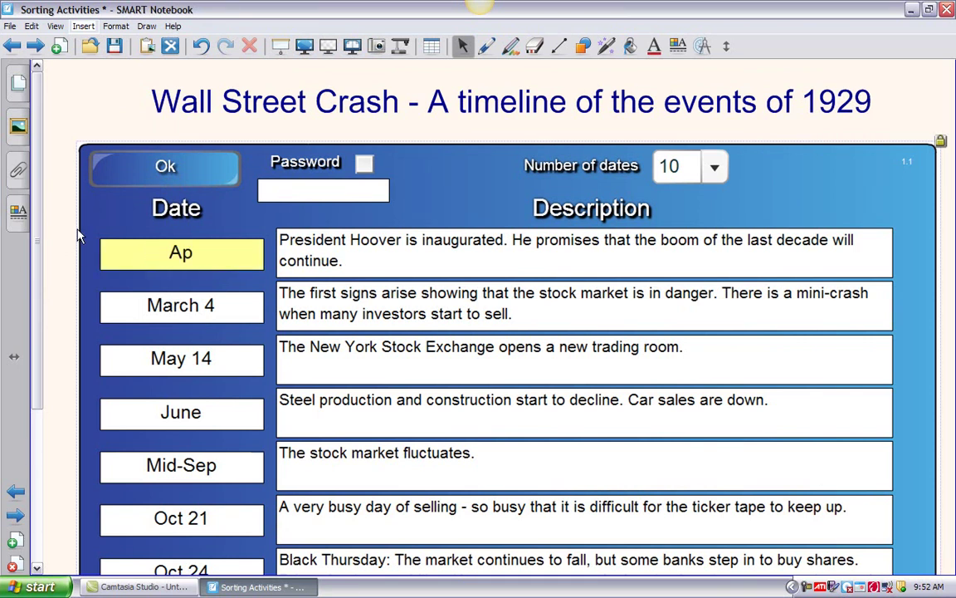
{"action": "type", "text": "ril"}
{"action": "type", "text": " 20"}
{"action": "type", "text": "1"}
{"action": "key", "text": "BackSpace"}
{"action": "key", "text": "BackSpace"}
{"action": "key", "text": "BackSpace"}
{"action": "type", "text": "19"}
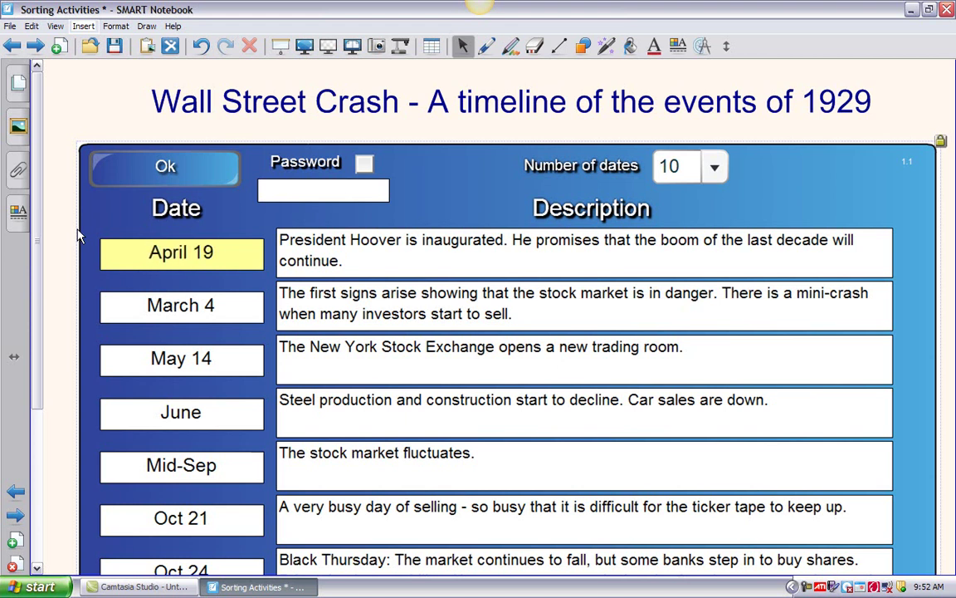
{"action": "type", "text": "12"}
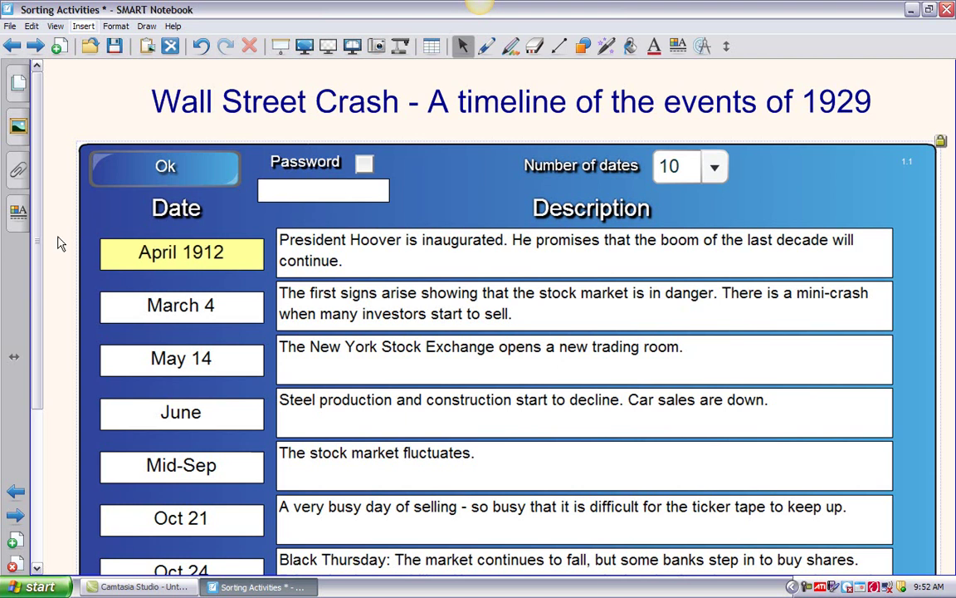
{"action": "left_click", "coordinate": [353, 261]}
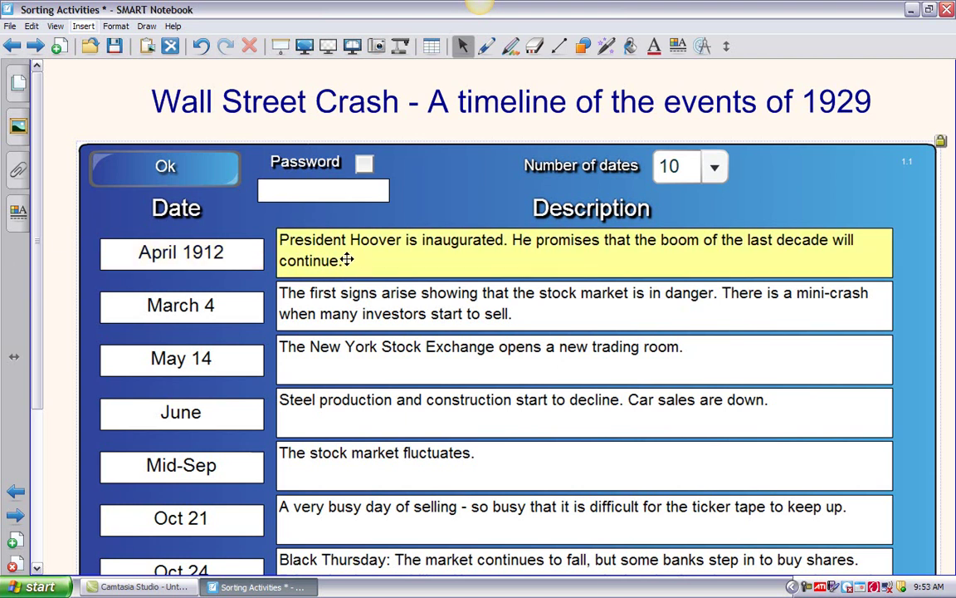
{"action": "left_click_drag", "start_coordinate": [353, 260], "coordinate": [246, 208]}
{"action": "type", "text": "Ti"}
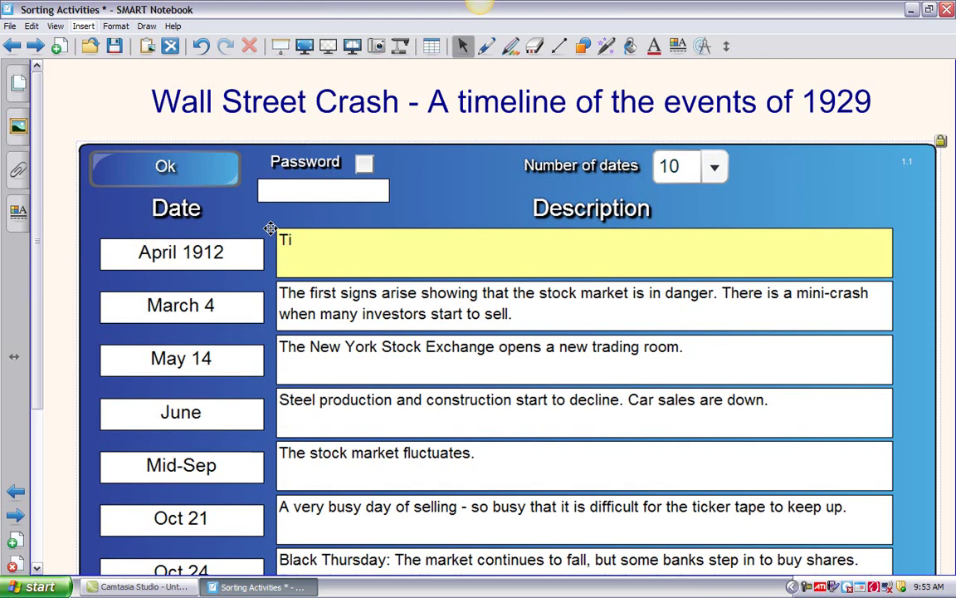
{"action": "type", "text": "tanic Sunk"}
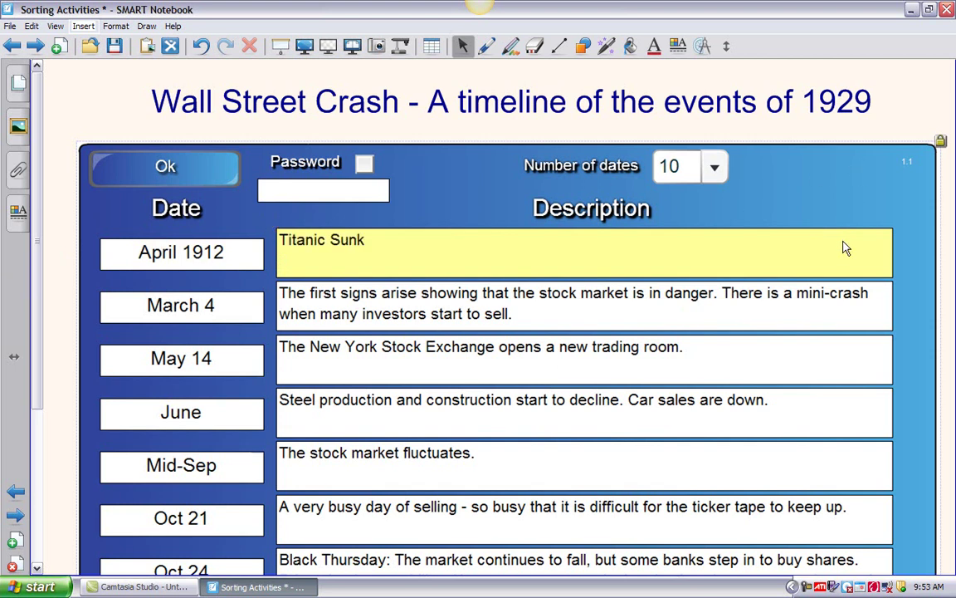
- Set the number of dates to 6 and apply the timeline edits
{"action": "scroll", "coordinate": [838, 263], "scroll_direction": "down", "scroll_amount": 2}
{"action": "left_click", "coordinate": [720, 107]}
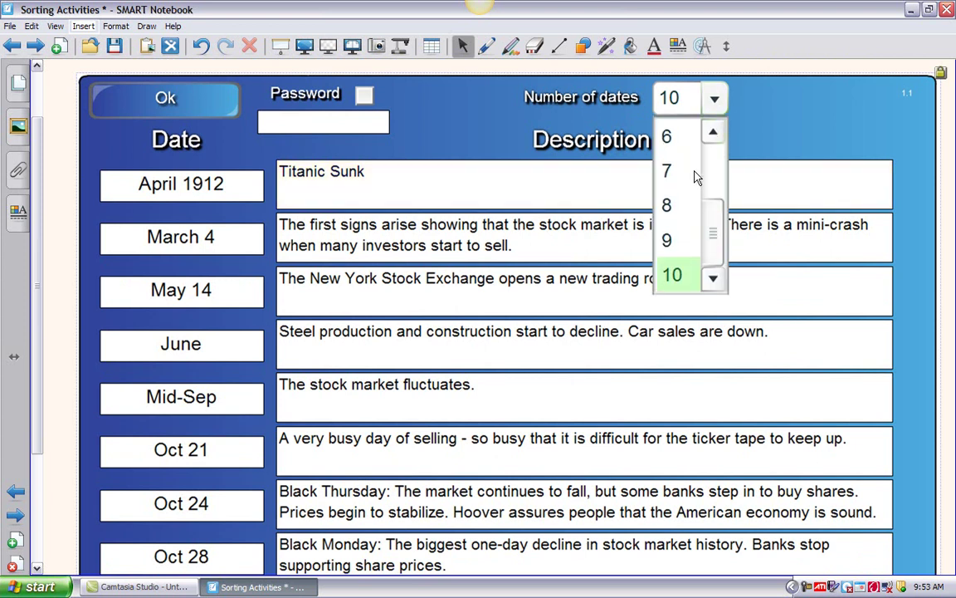
{"action": "left_click", "coordinate": [682, 136]}
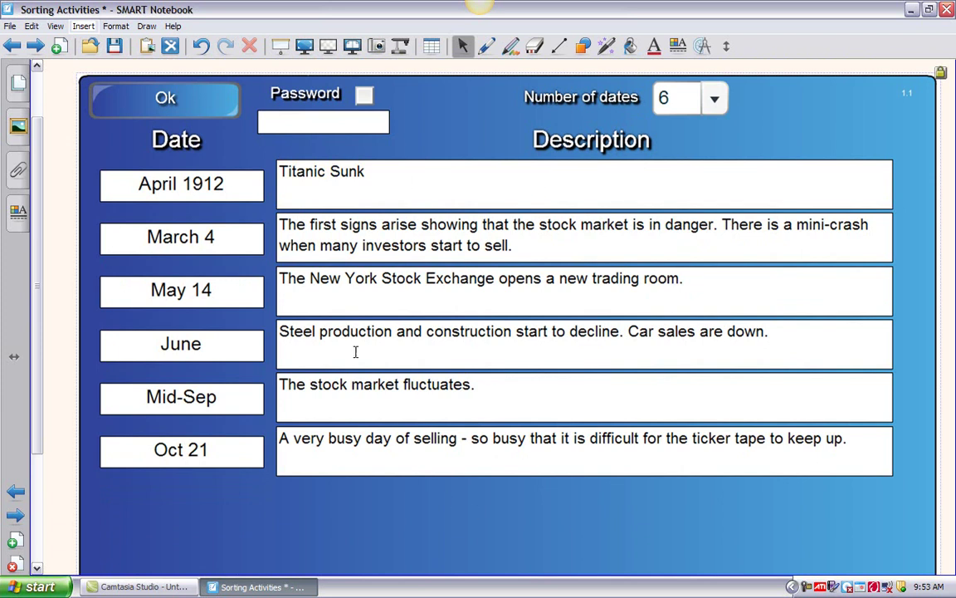
{"action": "left_click", "coordinate": [165, 103]}
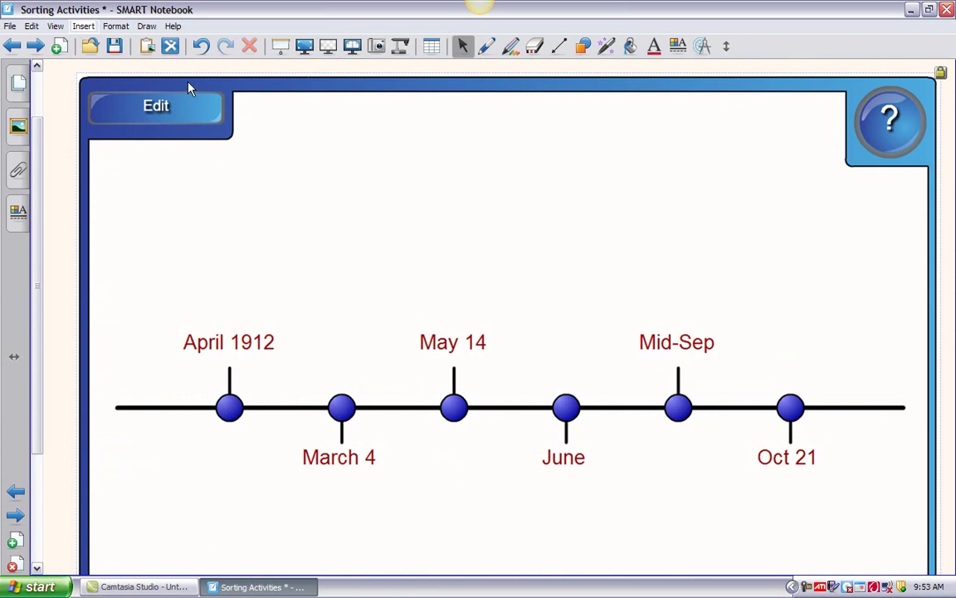
- Present the timeline full screen and reveal the April 1912 Titanic Sunk description
{"action": "left_click", "coordinate": [304, 46]}
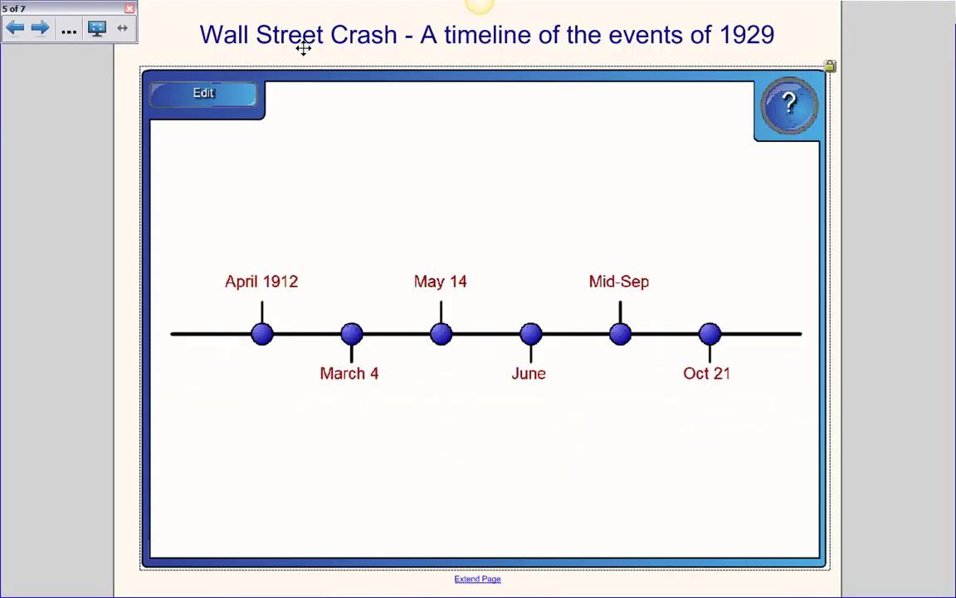
{"action": "left_click", "coordinate": [262, 334]}
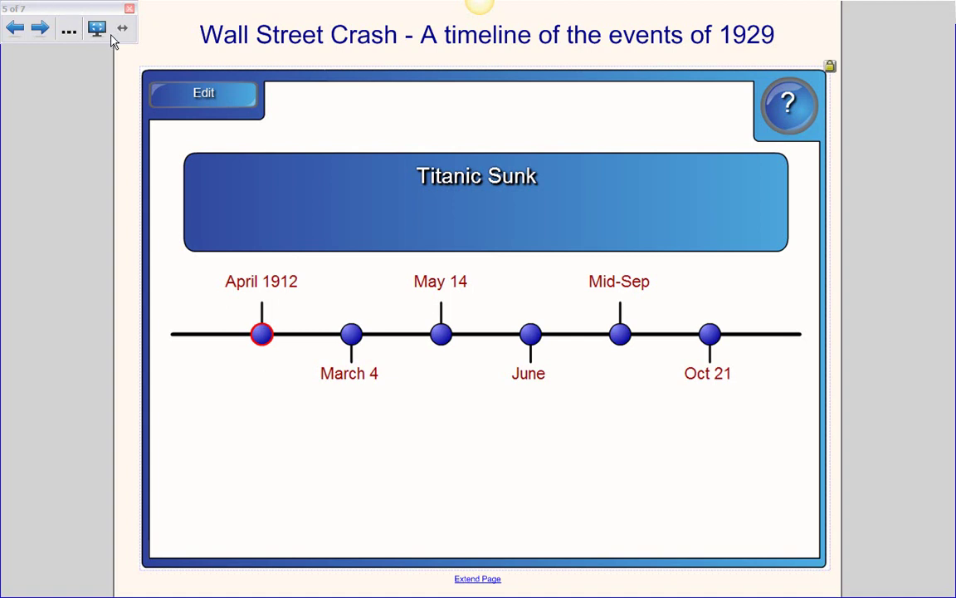
- Exit full screen and review pages 1-4 (sorts, Pairs, Verb/Noun vortex), ending on the timeline page
{"action": "left_click", "coordinate": [98, 30]}
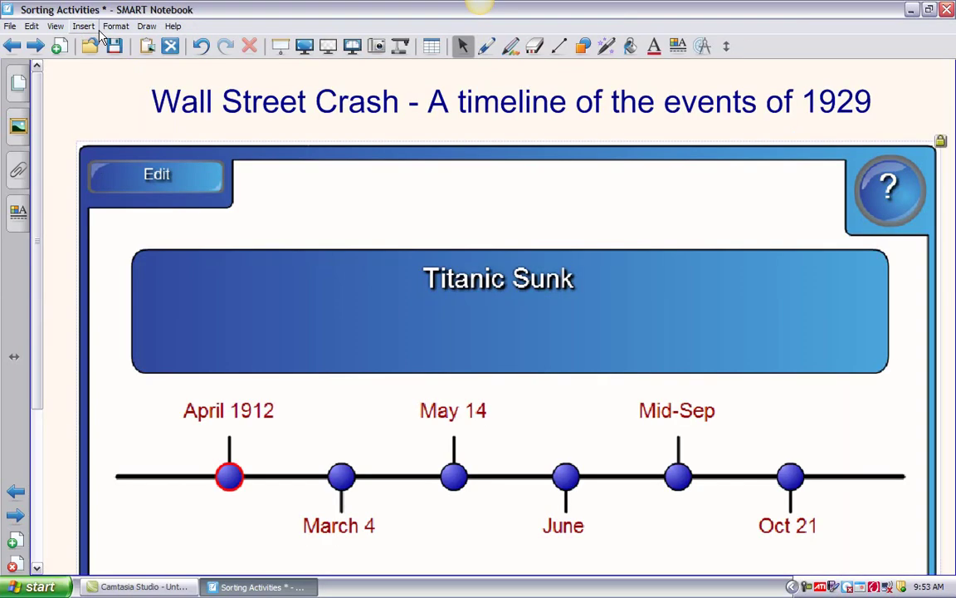
{"action": "left_click", "coordinate": [19, 91]}
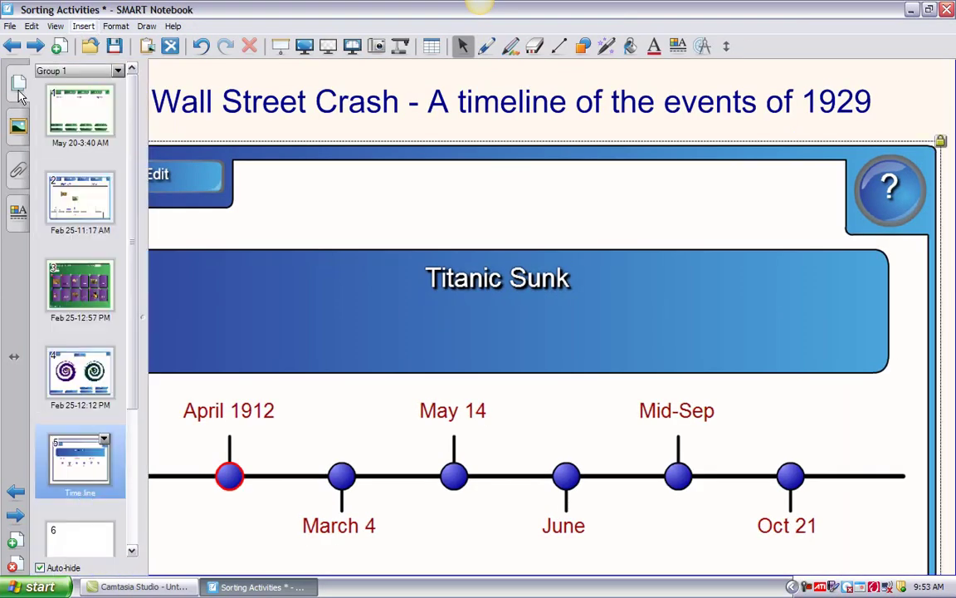
{"action": "left_click", "coordinate": [93, 119]}
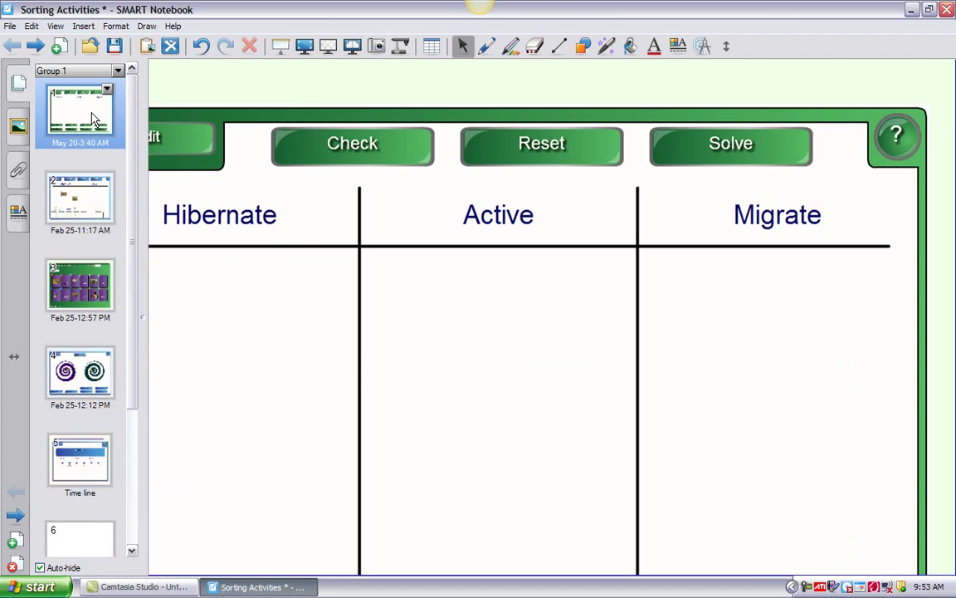
{"action": "left_click", "coordinate": [93, 212]}
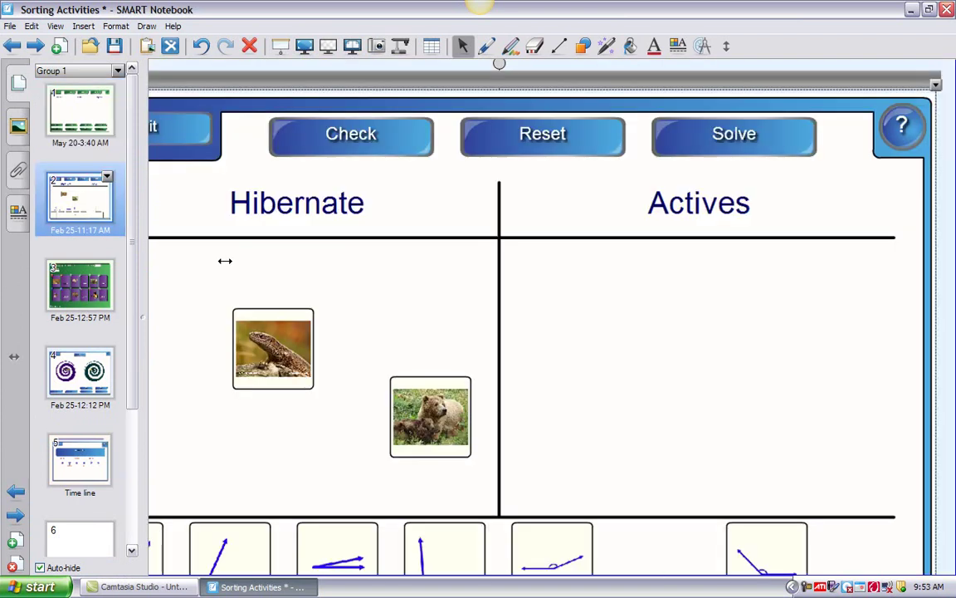
{"action": "left_click", "coordinate": [83, 285]}
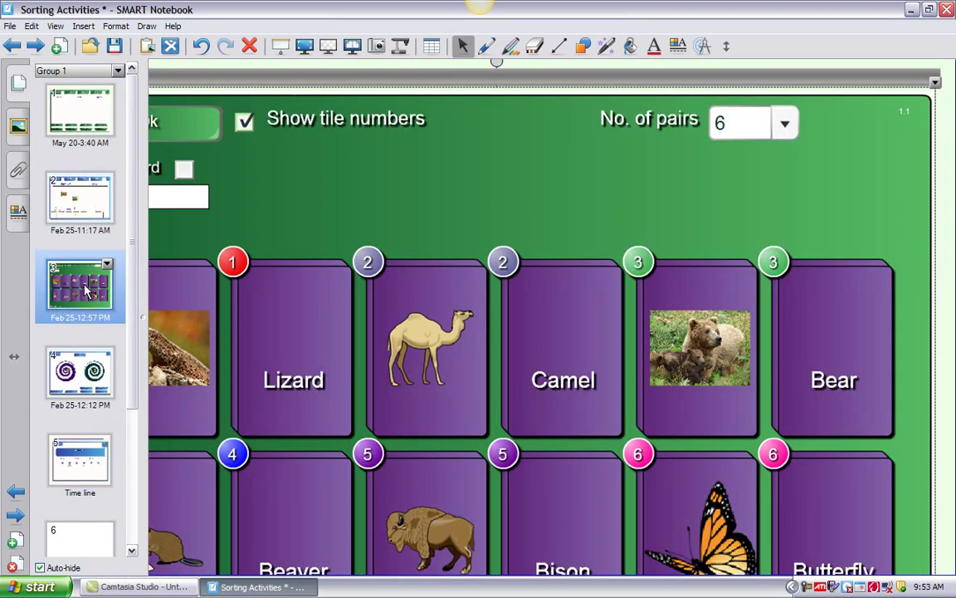
{"action": "left_click", "coordinate": [86, 375]}
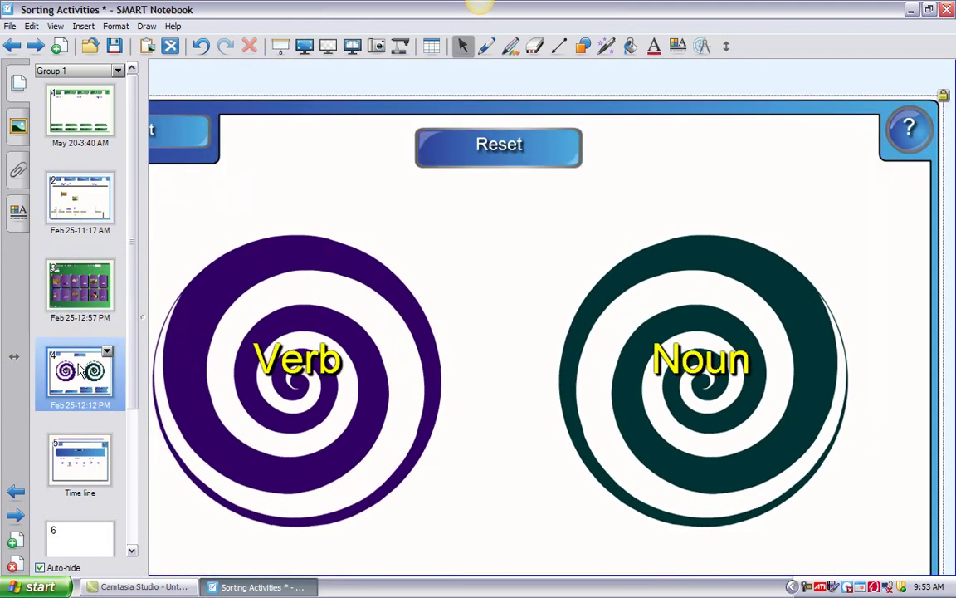
{"action": "left_click", "coordinate": [93, 470]}
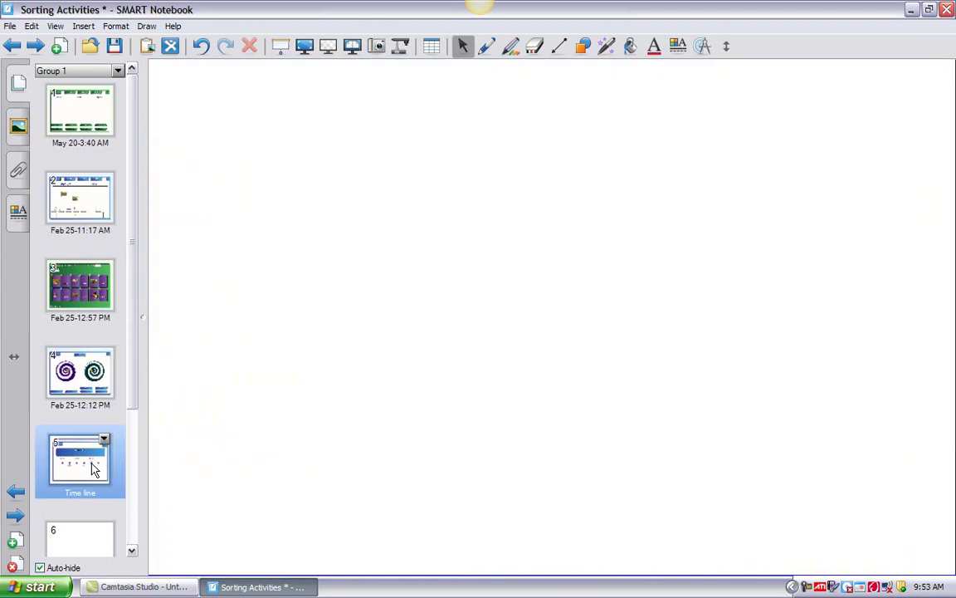